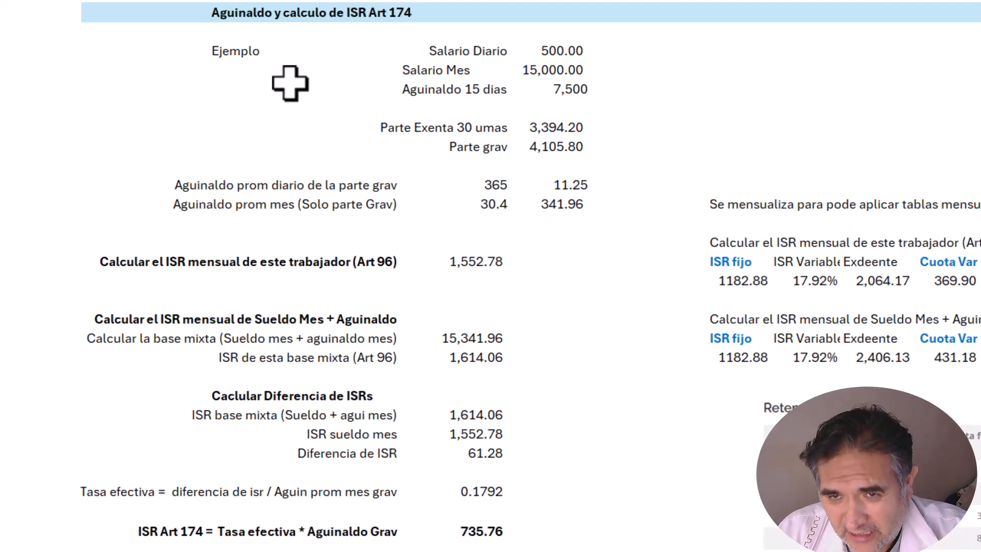
Step: Review the 500.00 daily salary, the 15,000.00 monthly salary and the Aguinaldo 15 dias row
click(442, 55)
key(Right)
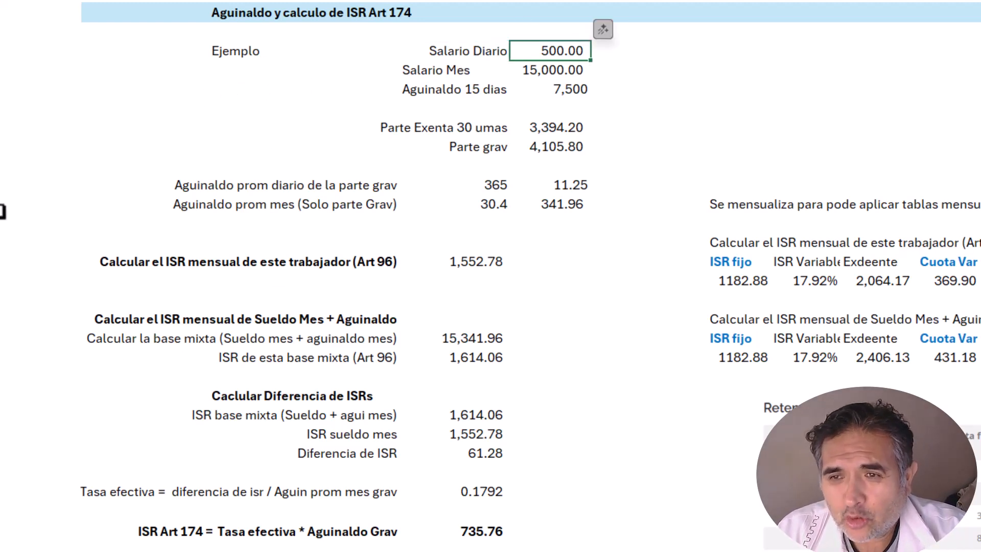
key(Left)
key(Right)
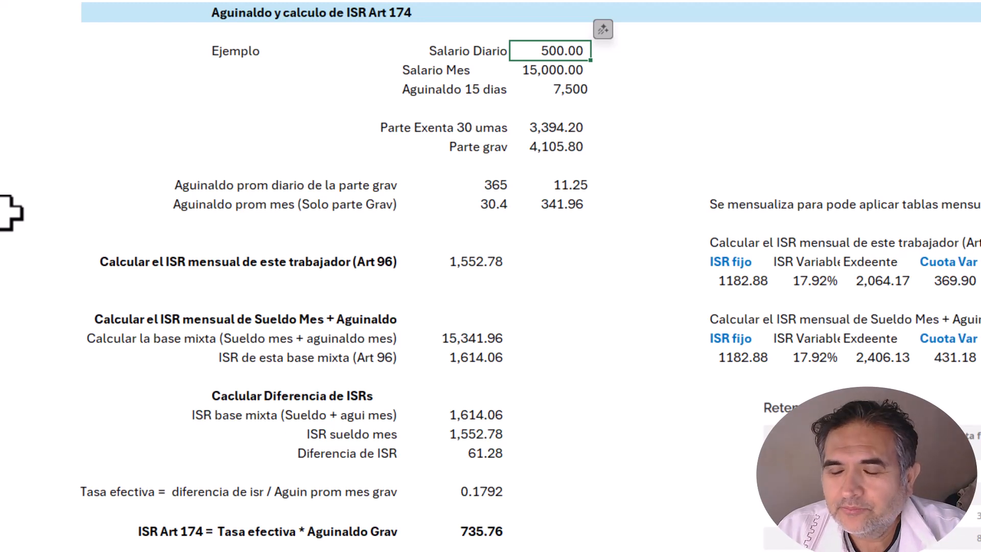
key(Down)
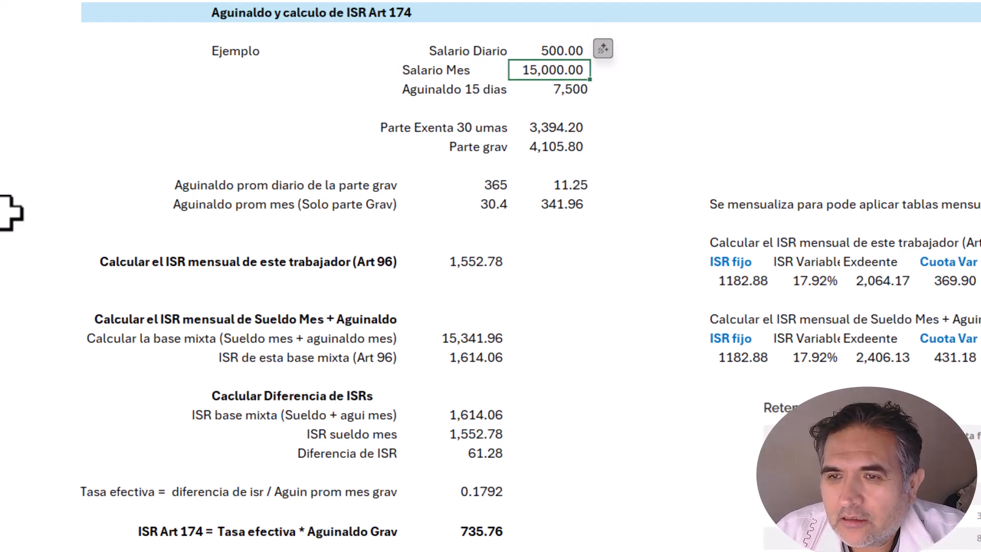
key(Up)
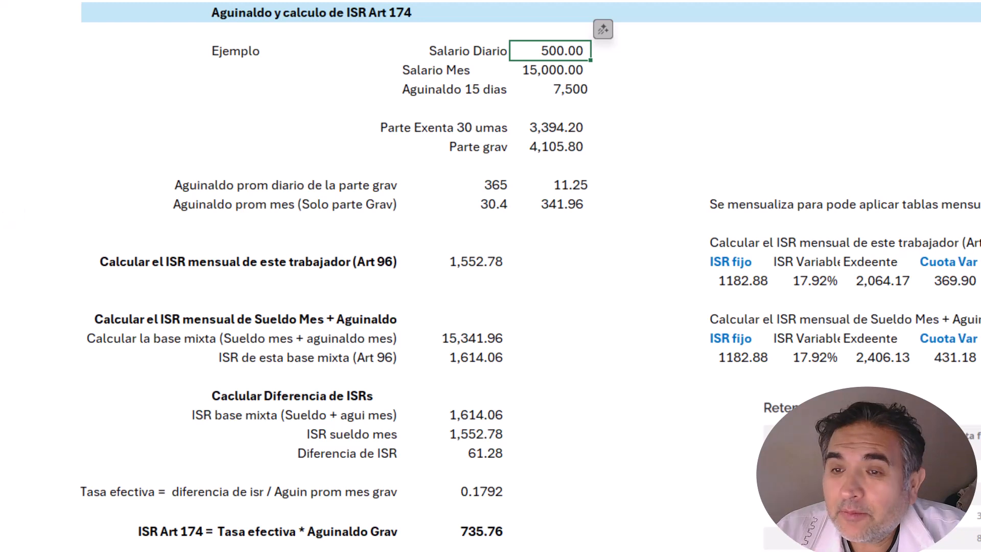
key(Down)
key(Left)
key(Down)
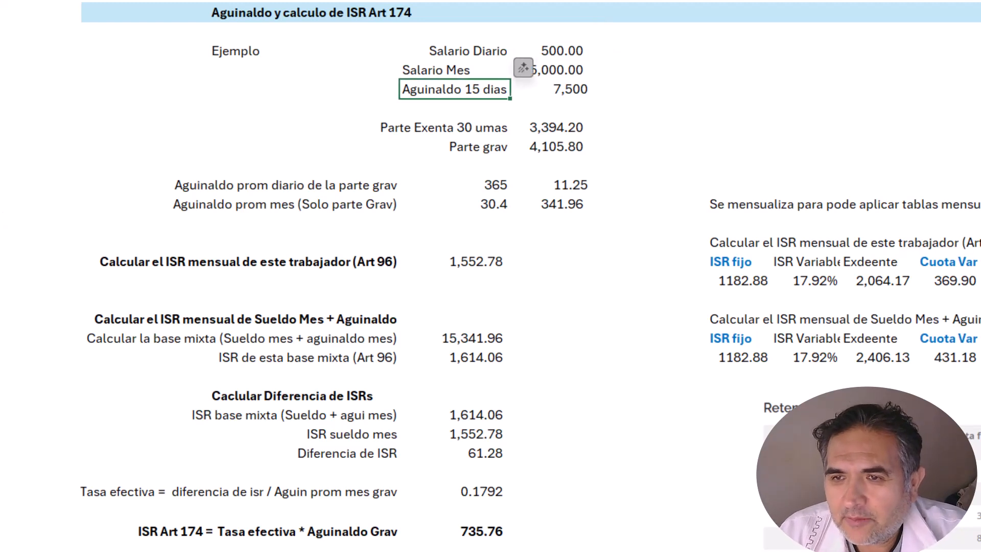
key(shift+Right)
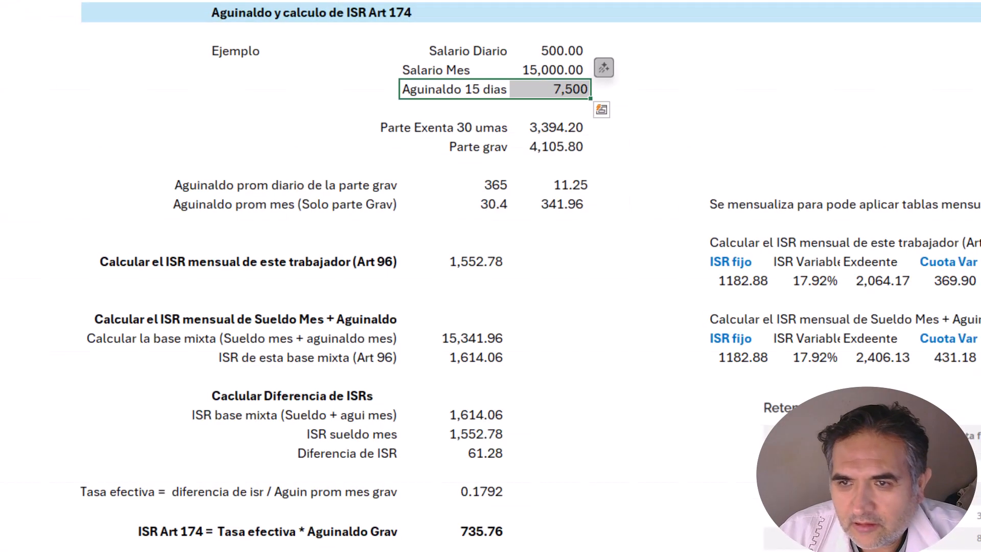
Step: Replace the 7,500 aguinaldo amount with a formula: the 500.00 daily salary times 15
key(Left)
key(Right)
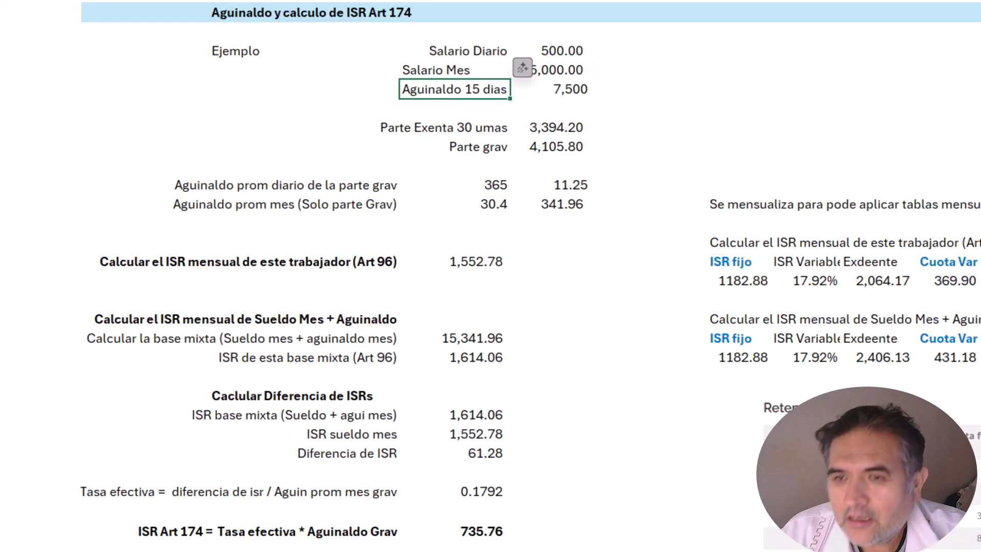
key(Right)
text(+)
key(Up)
key(Up)
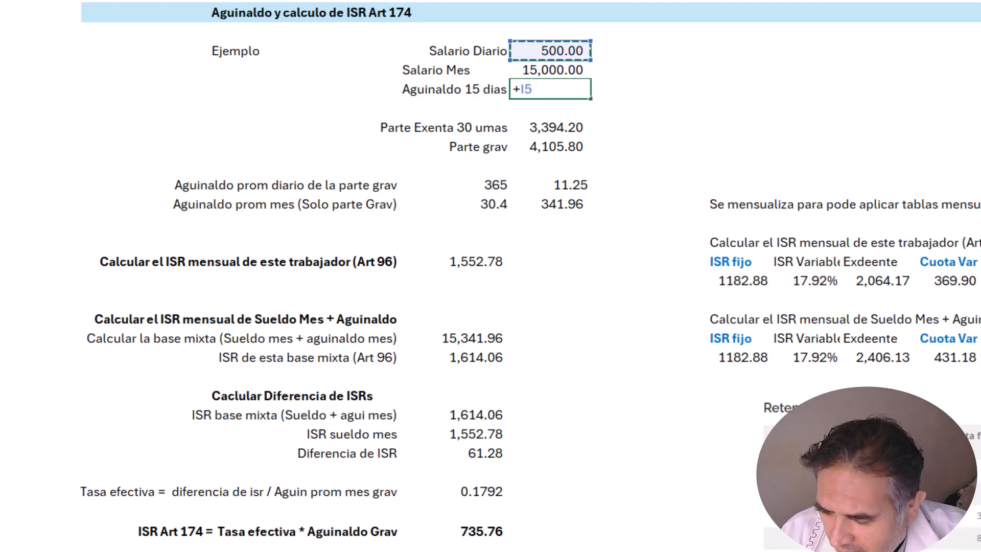
text(*15)
key(ctrl+Return)
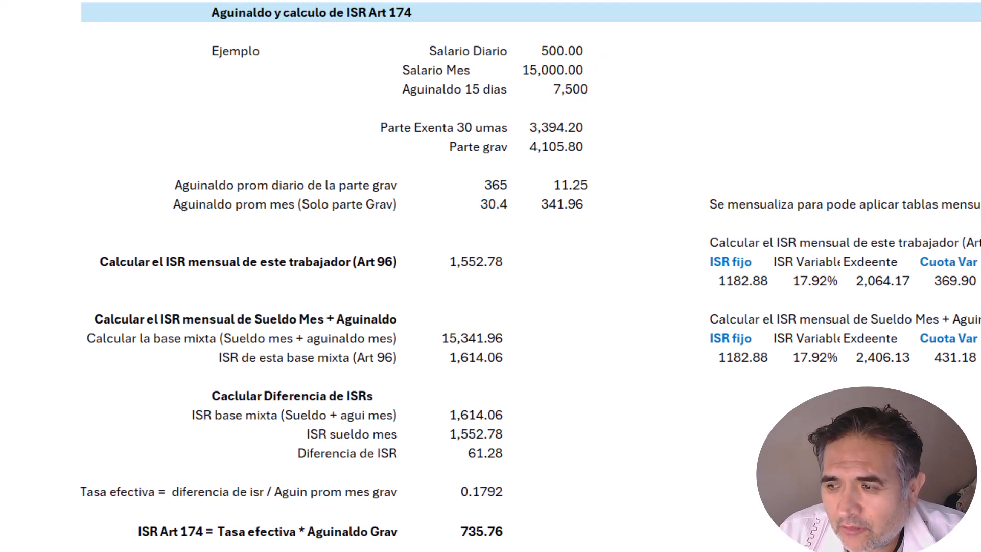
Step: Give the 7,500 aguinaldo amount a light blue fill
click(496, 132)
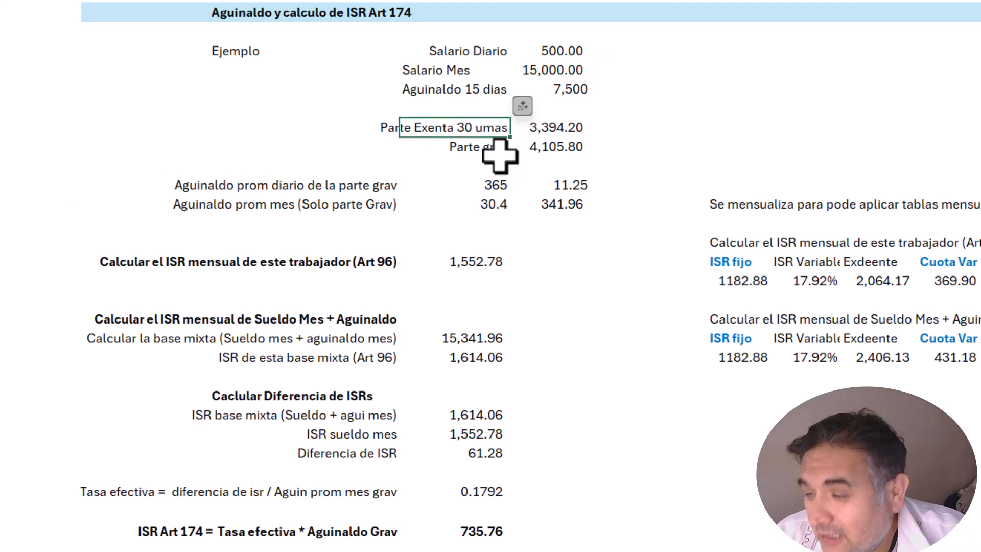
key(Down)
key(Right)
key(Up)
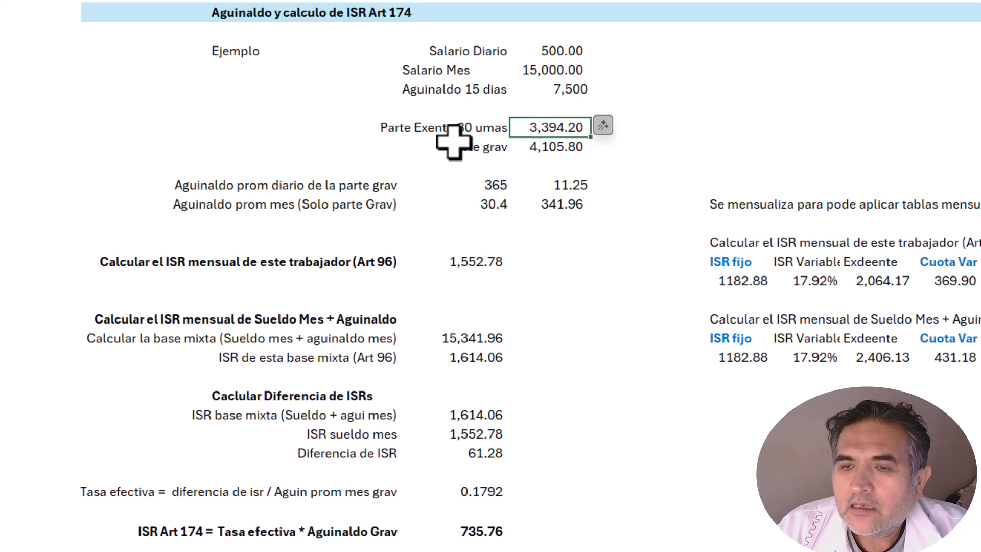
key(Left)
key(Down)
key(Left)
key(Up)
key(Right)
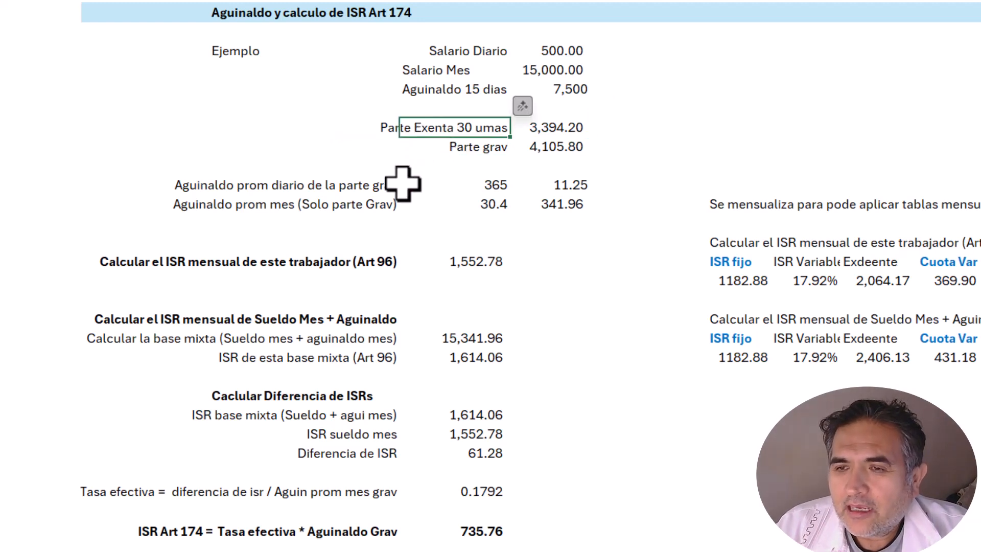
click(547, 88)
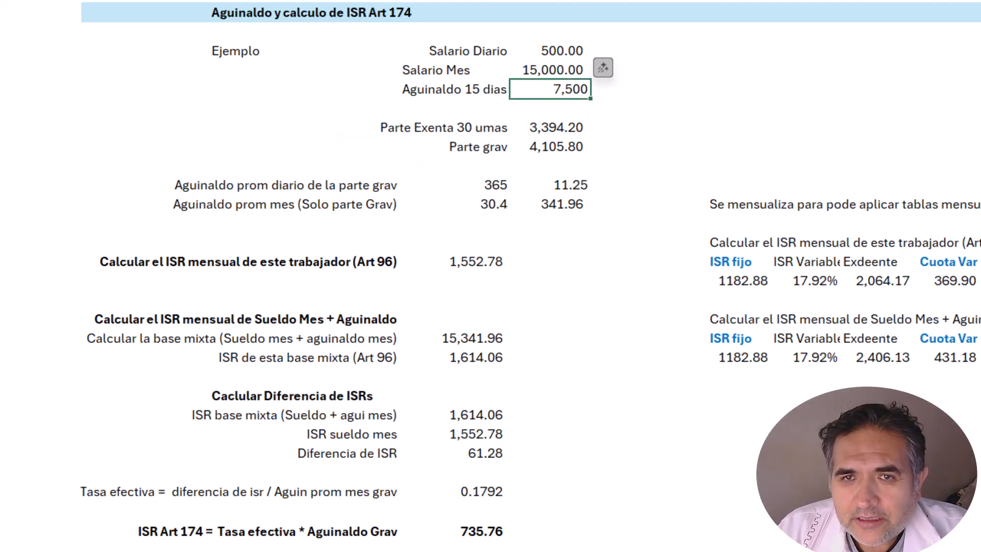
click(220, 0)
click(265, 2)
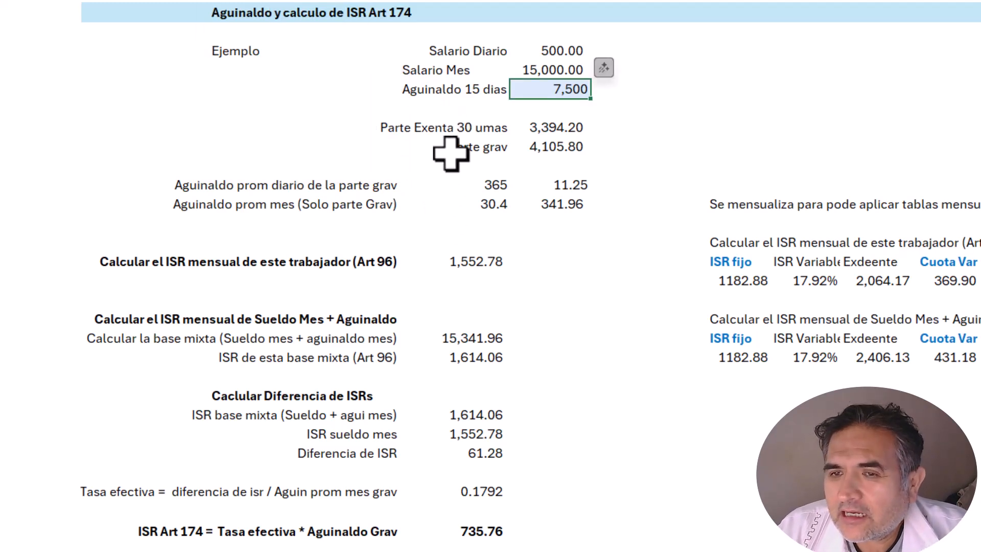
Step: Review the formulas behind the 3,394.20 exempt and 4,105.80 taxable amounts
click(448, 134)
key(Right)
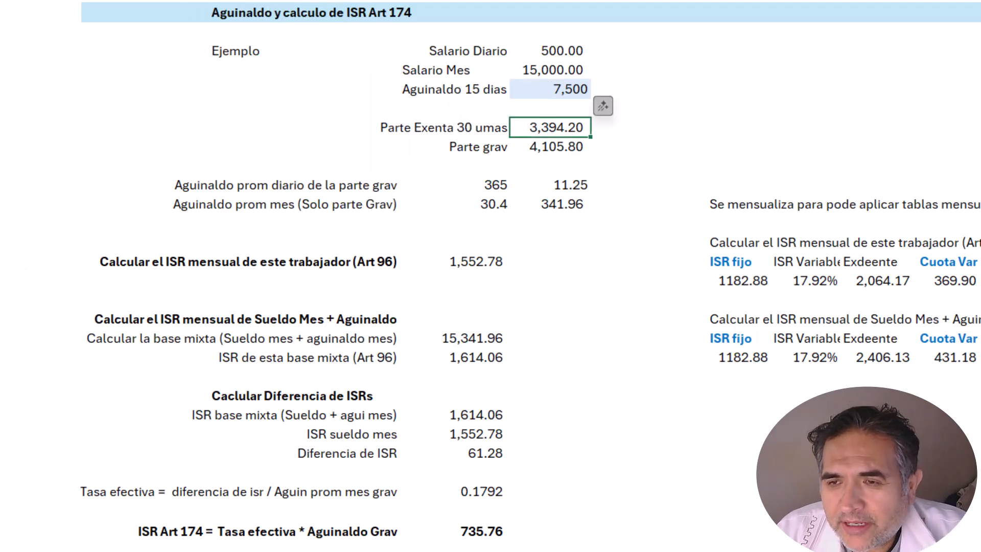
key(F2)
key(Left)
key(Left)
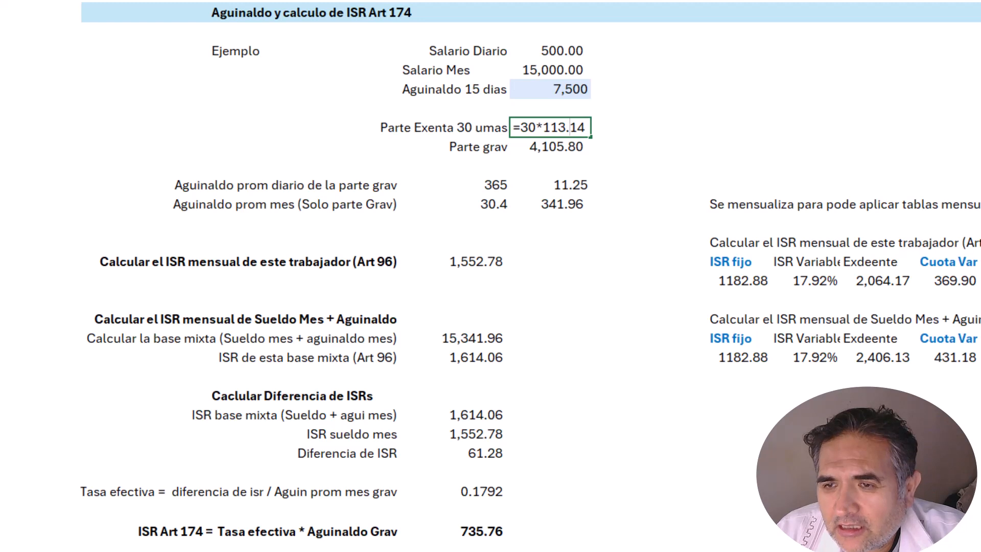
key(Escape)
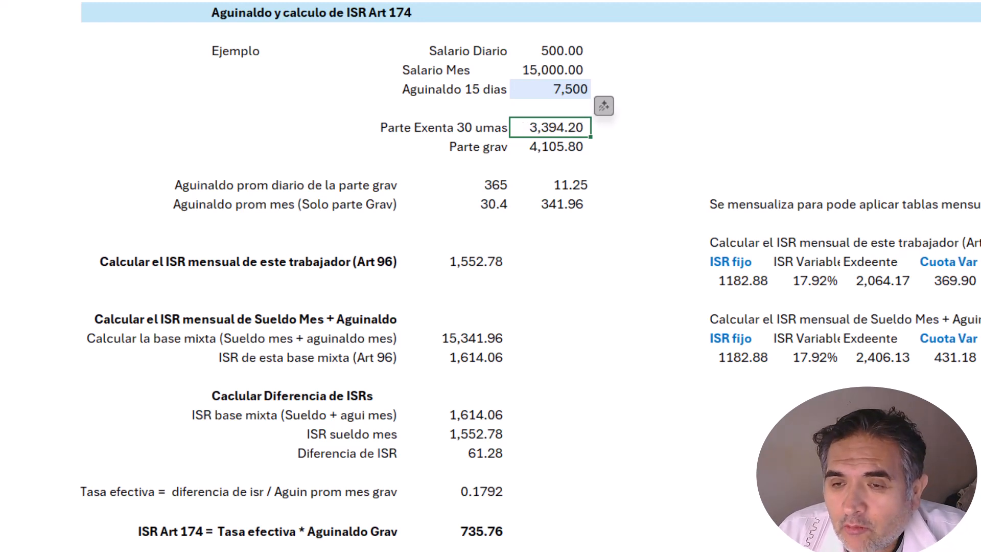
key(Down)
key(F2)
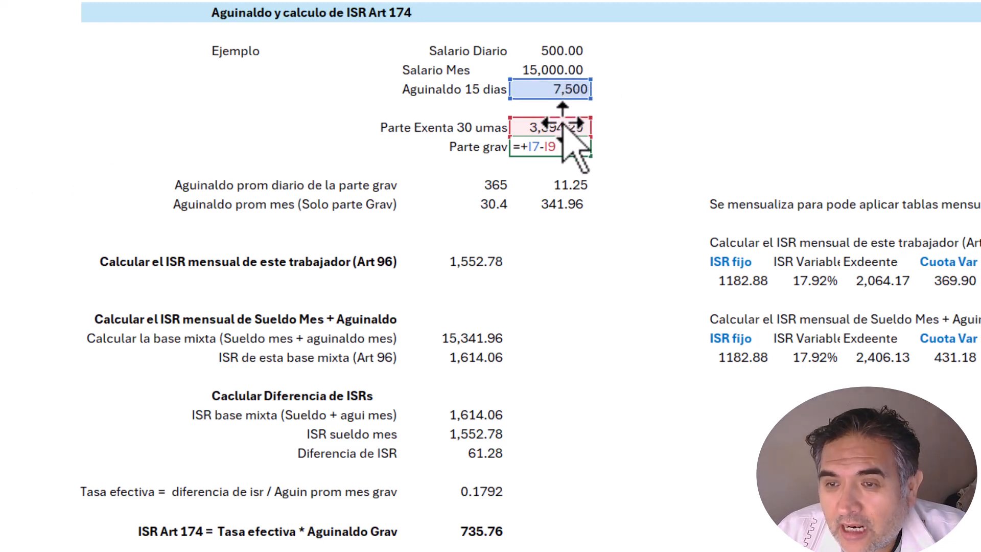
key(Escape)
Step: Select the Parte grav row with its 4,105.80 amount
key(Left)
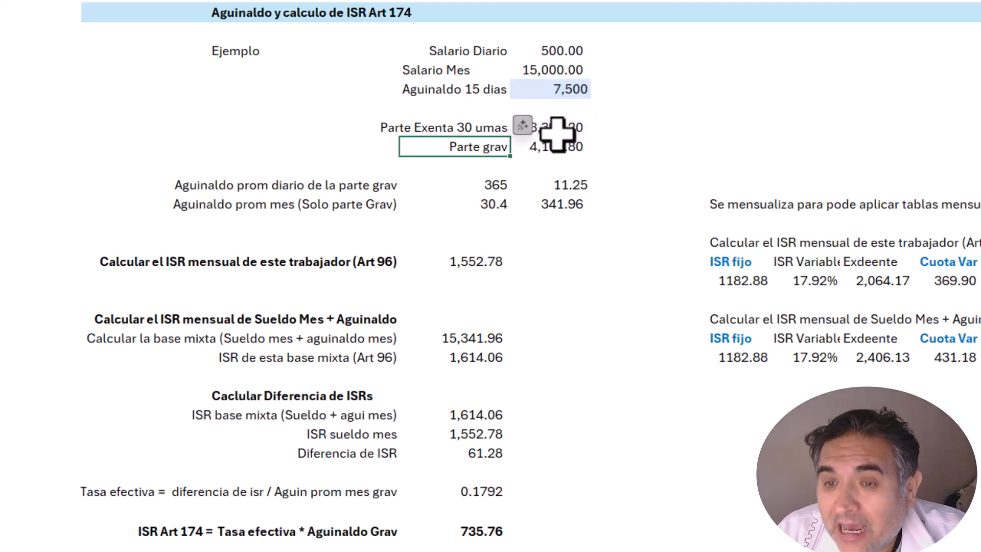
key(shift+Right)
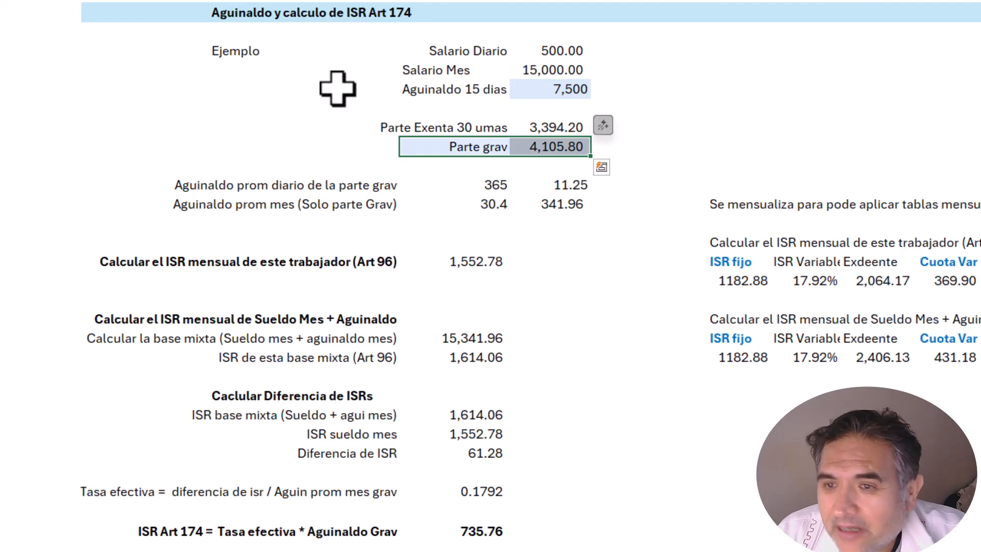
click(569, 165)
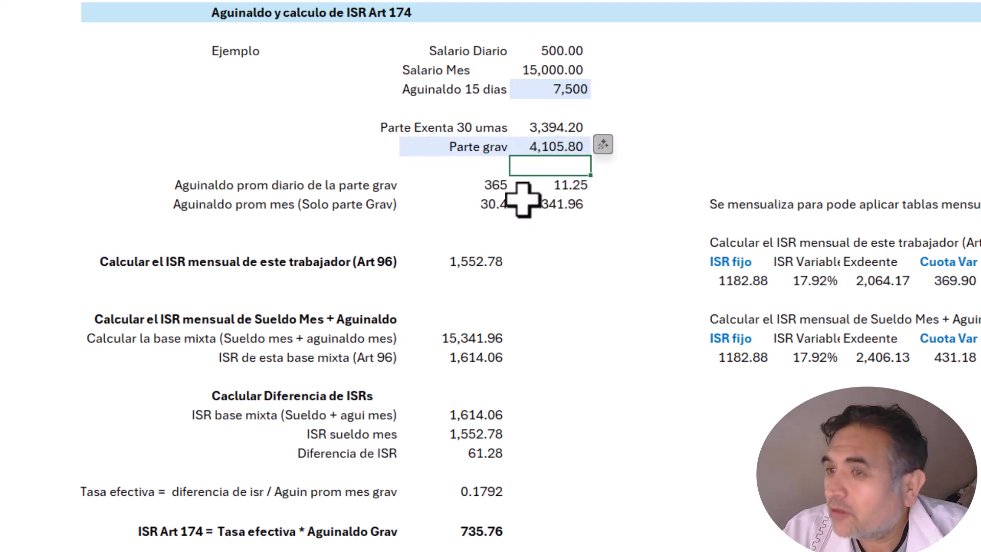
key(Left)
key(Left)
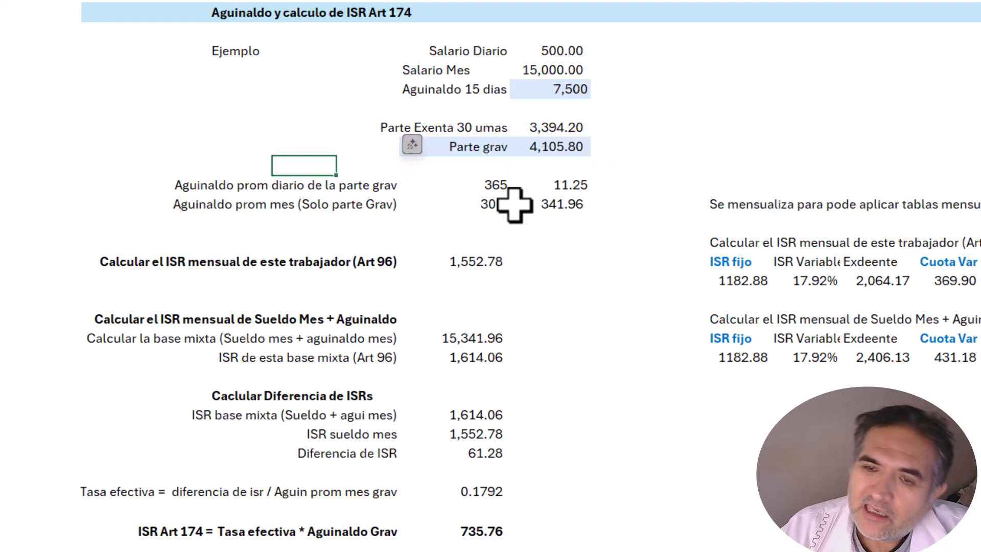
Step: Check the 11.25 daily average formula, which divides the taxable part by 365
click(408, 187)
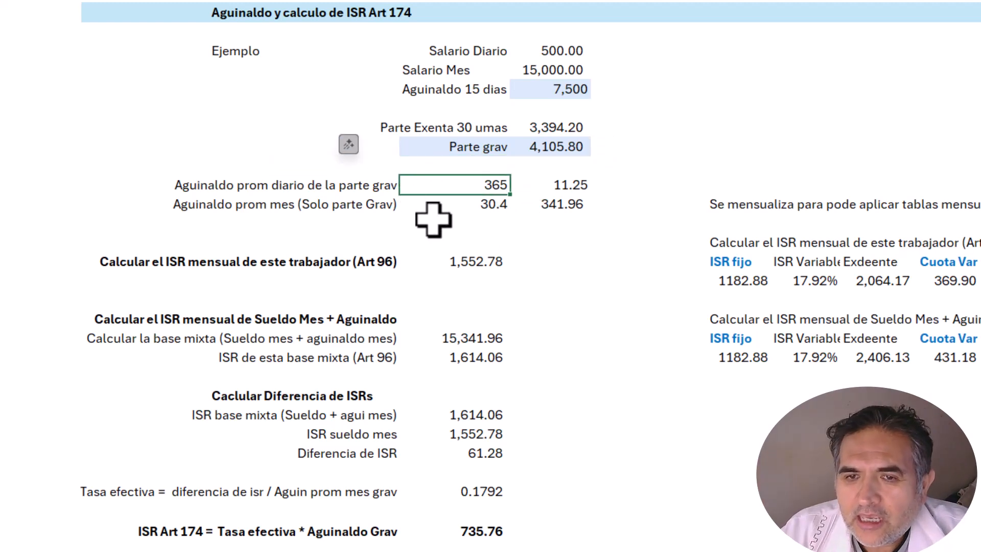
key(Left)
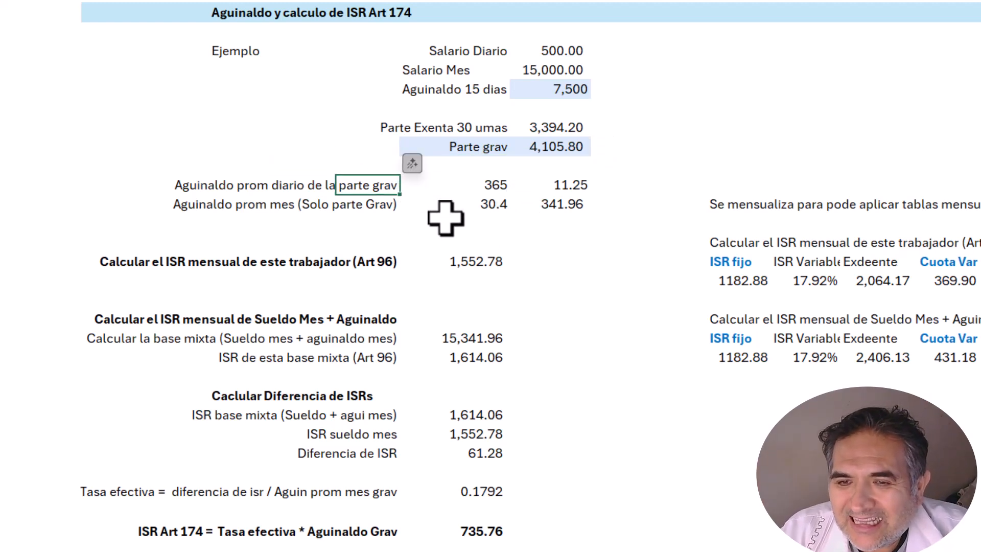
key(Right)
key(Right)
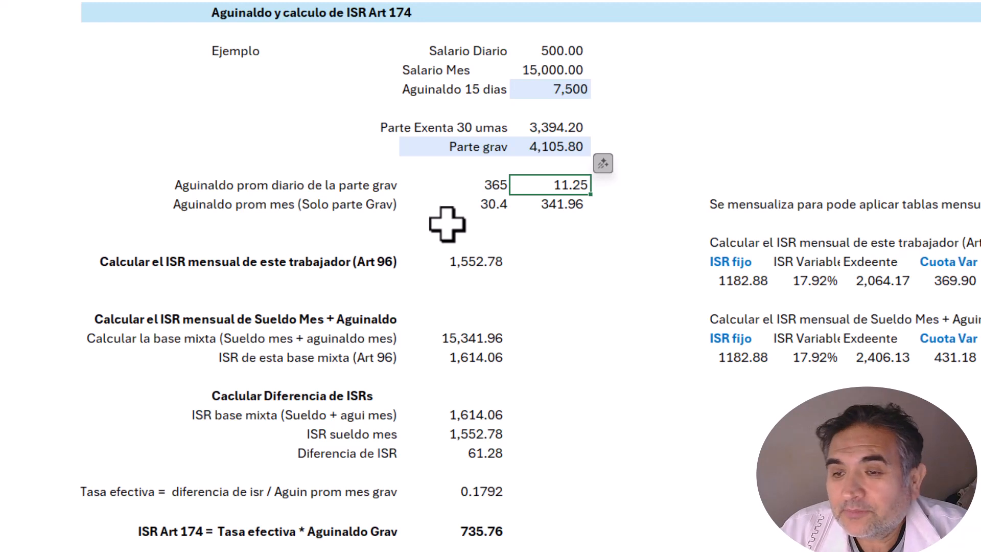
key(F2)
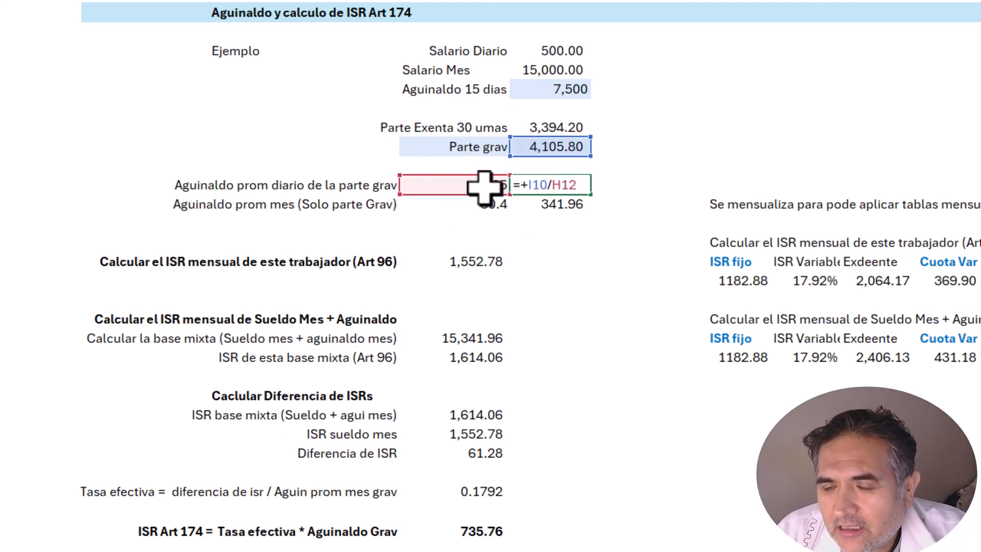
key(Escape)
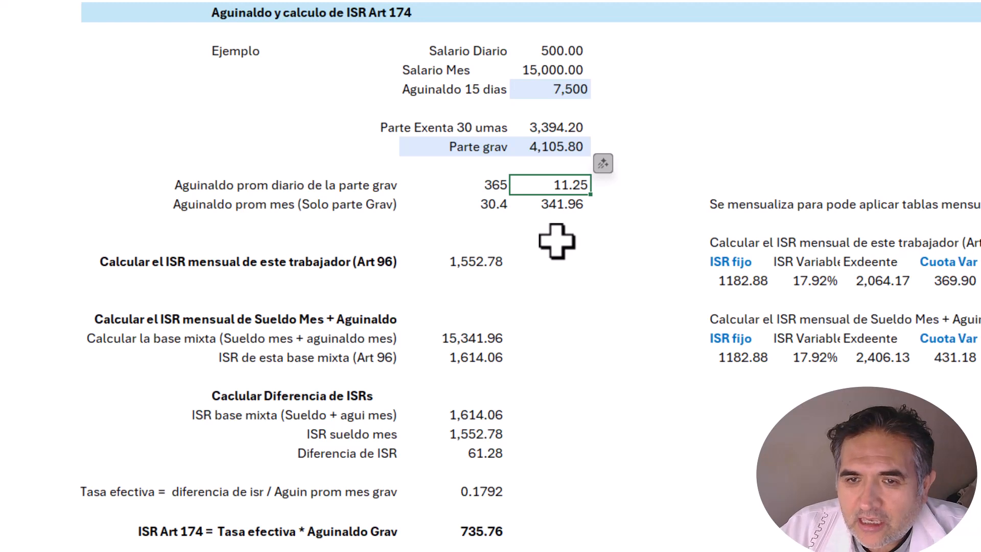
key(Down)
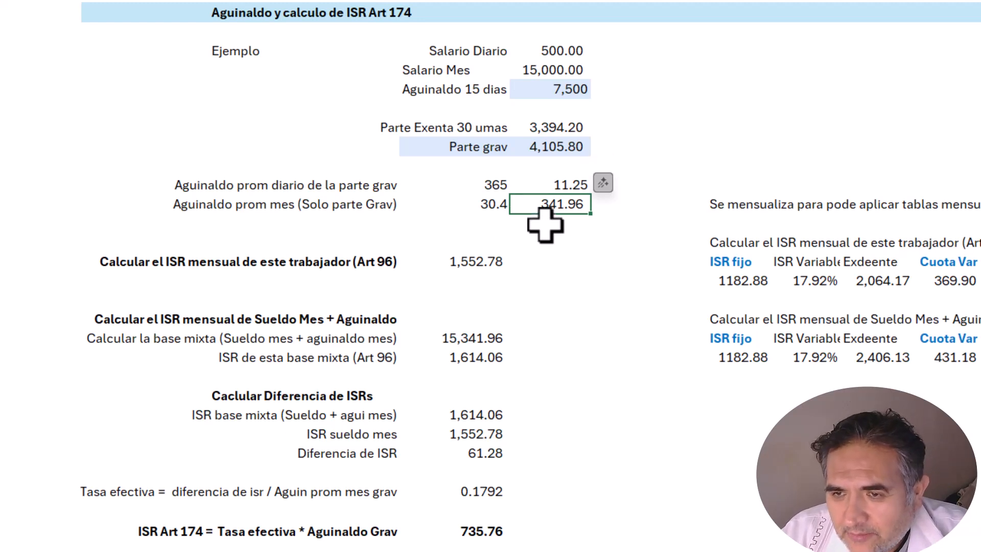
key(F2)
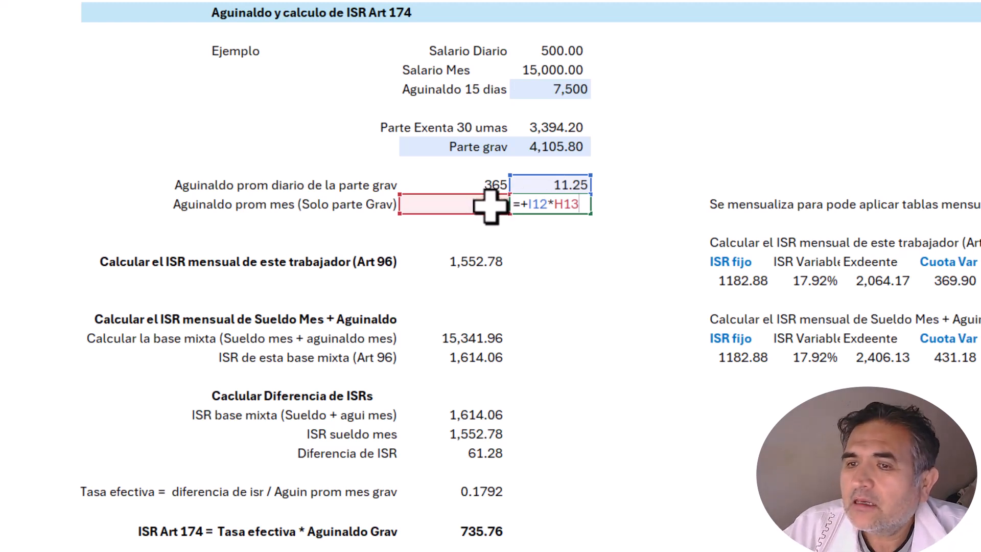
key(Return)
key(Up)
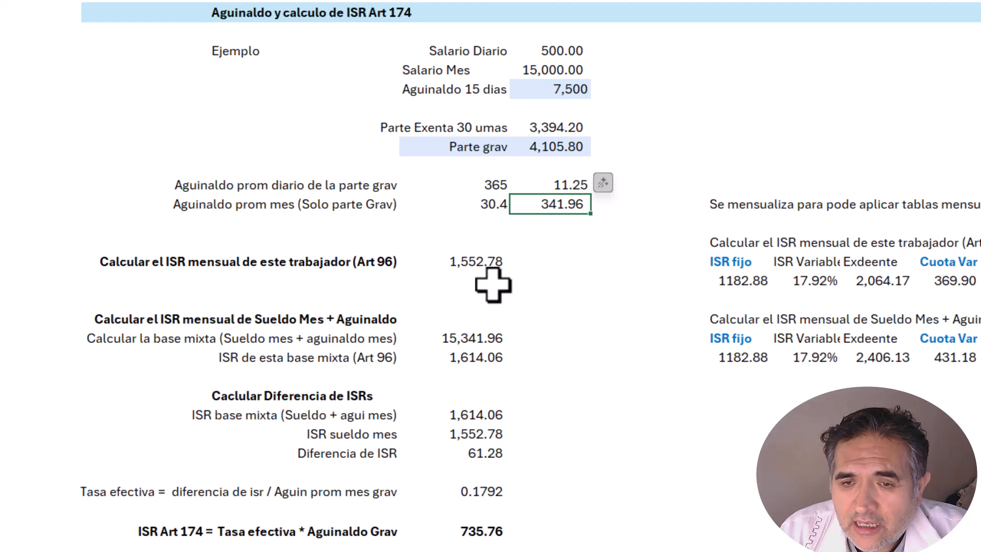
click(489, 268)
key(Left)
key(Left)
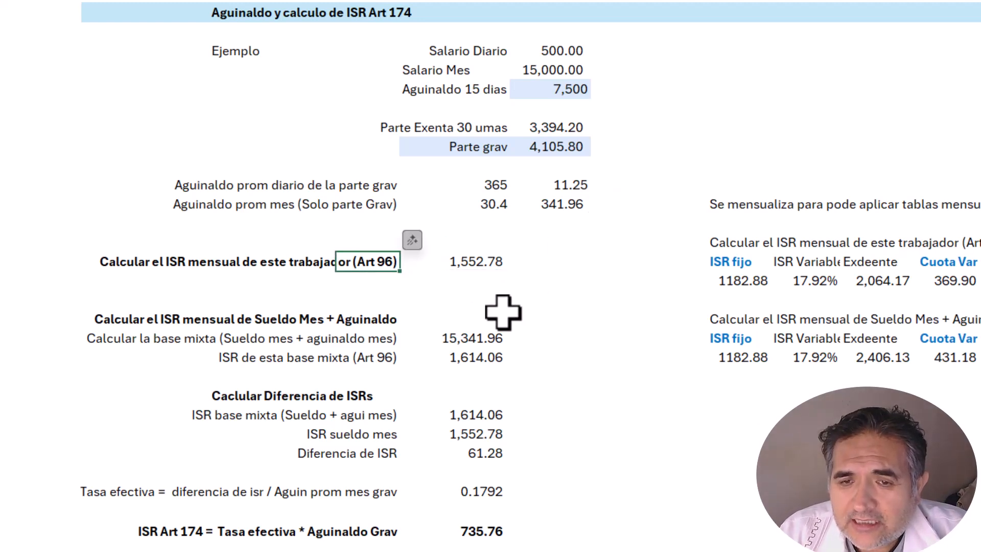
key(Right)
key(Right)
key(Right)
key(Left)
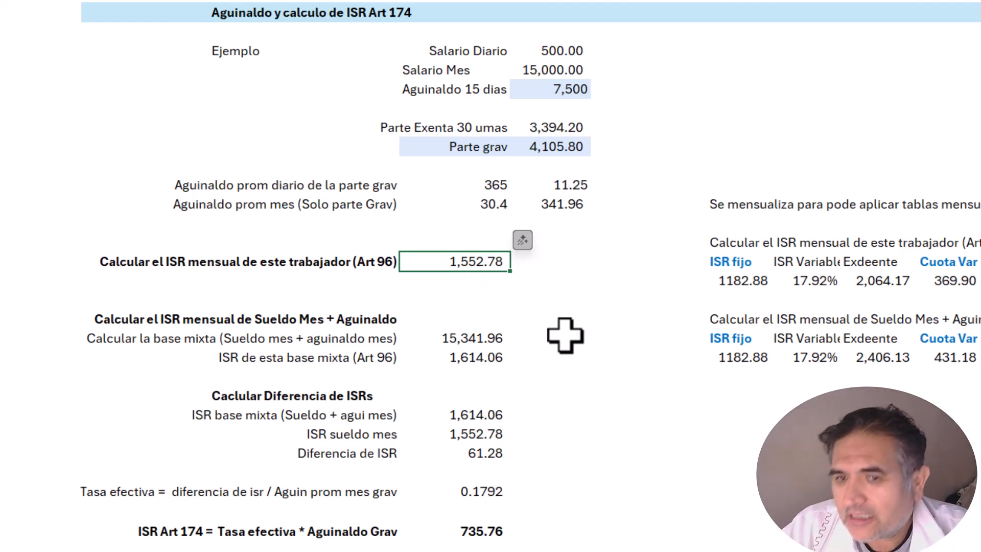
Step: Place the Retención Mensual tax table picture to the right of the ISR calculations
drag(977, 473, 668, 320)
click(513, 280)
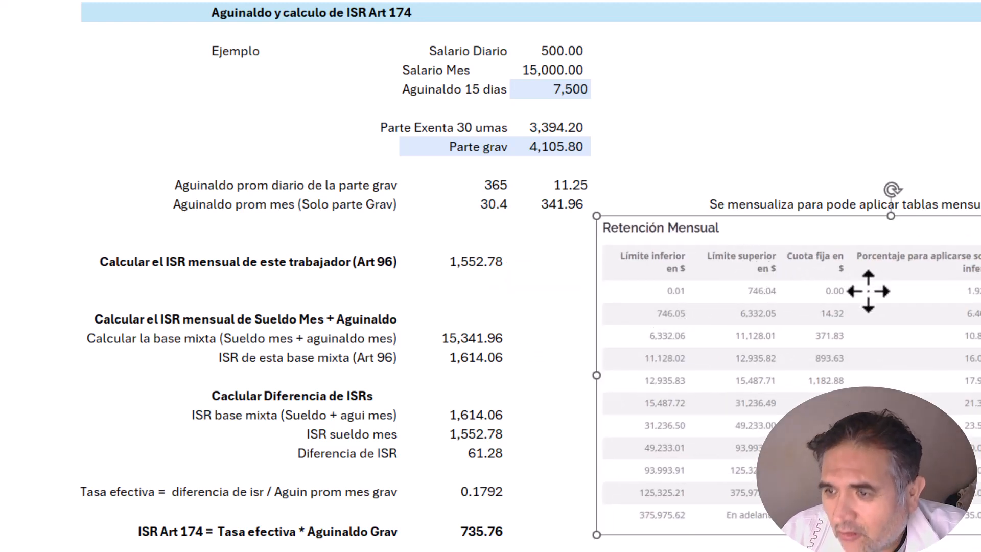
drag(768, 241, 980, 348)
Step: Look over the 1,552.78 monthly ISR breakdown and the Sueldo Mes + Aguinaldo heading
click(467, 264)
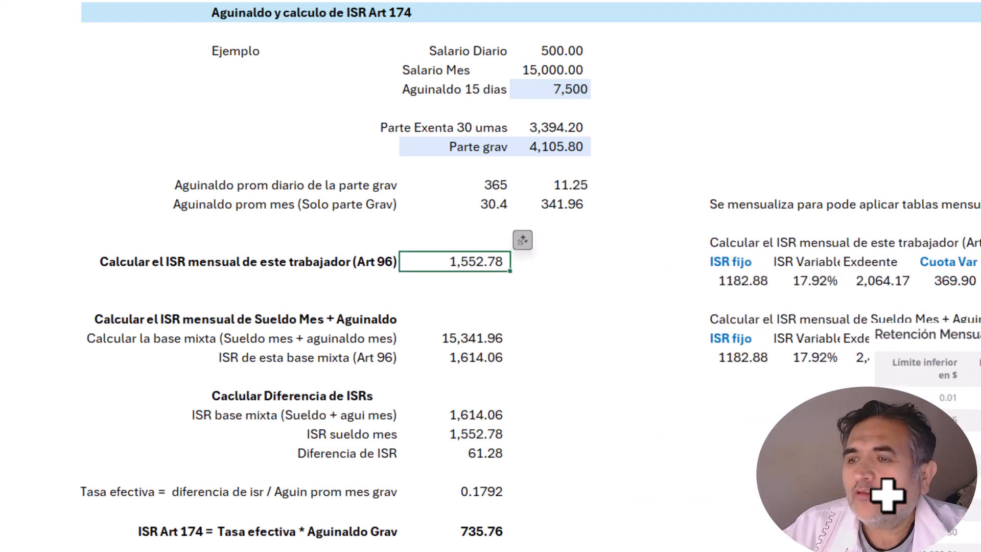
drag(726, 248, 951, 289)
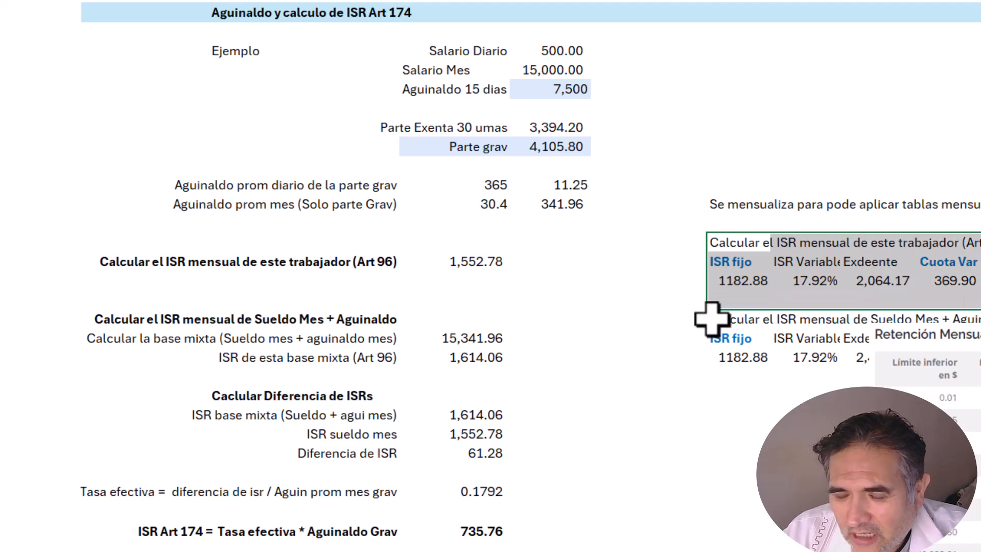
click(683, 247)
scroll(443, 384, down, 2)
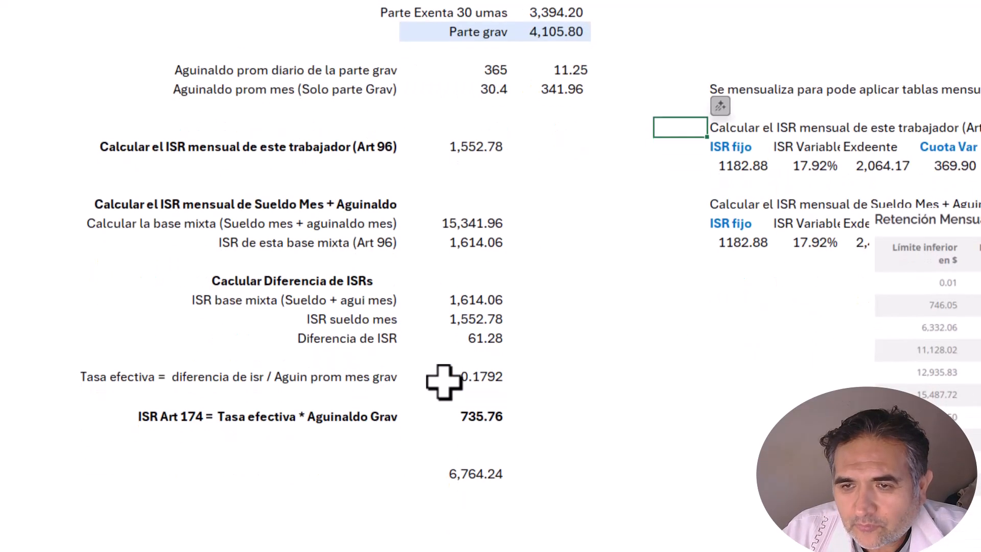
click(177, 147)
key(Right)
key(Right)
key(Right)
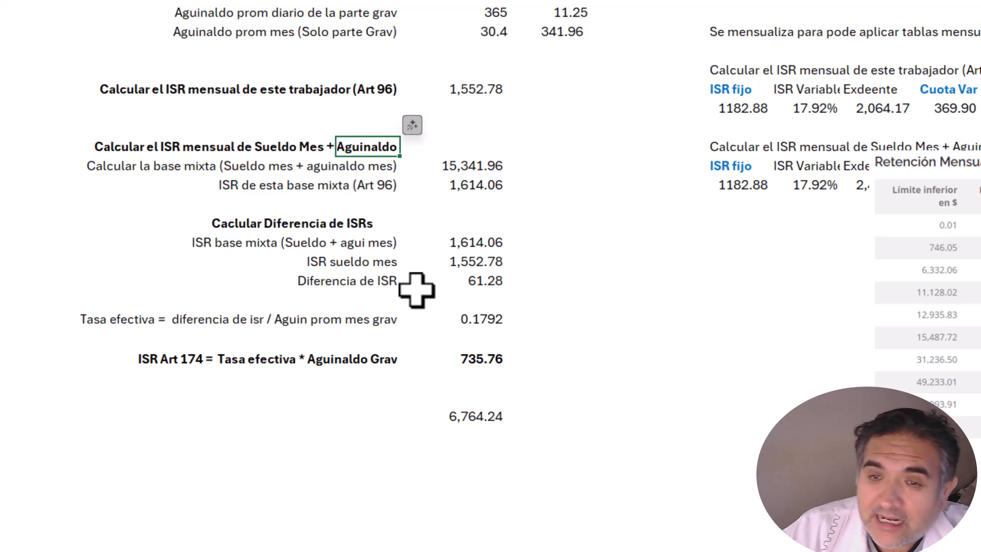
scroll(416, 290, up, 3)
Step: Inspect the mixed base formula =+I6+I13 giving 15,341.96 and its 1,614.06 ISR
click(450, 340)
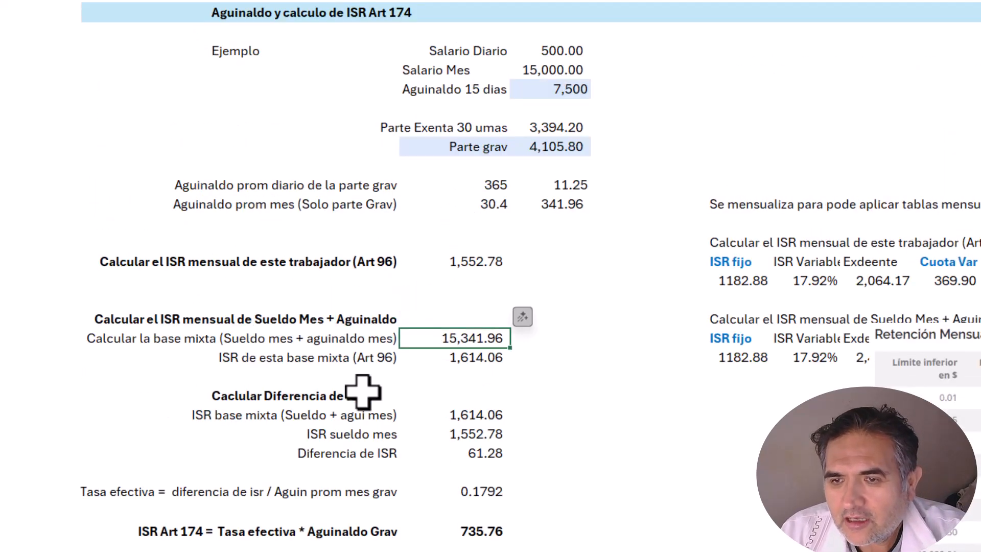
key(F2)
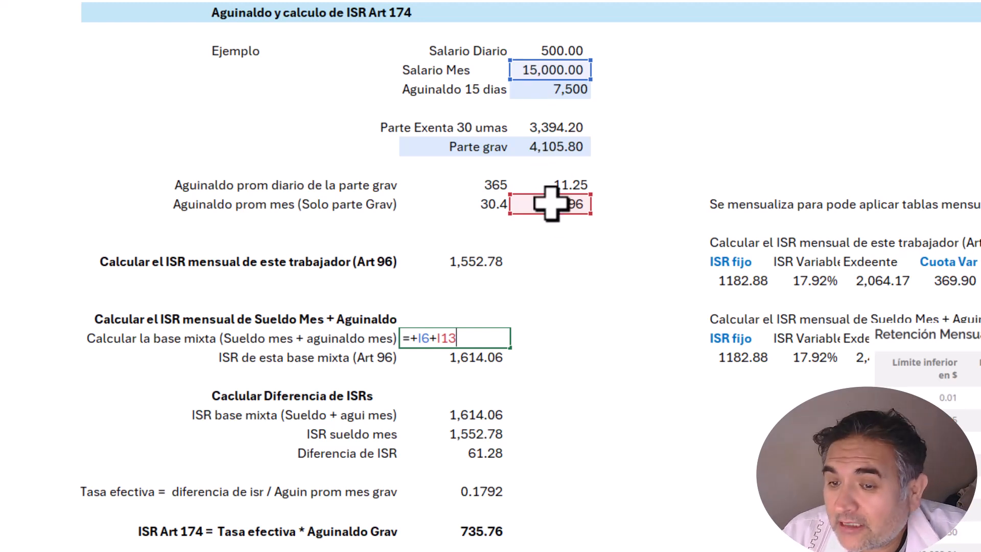
key(Escape)
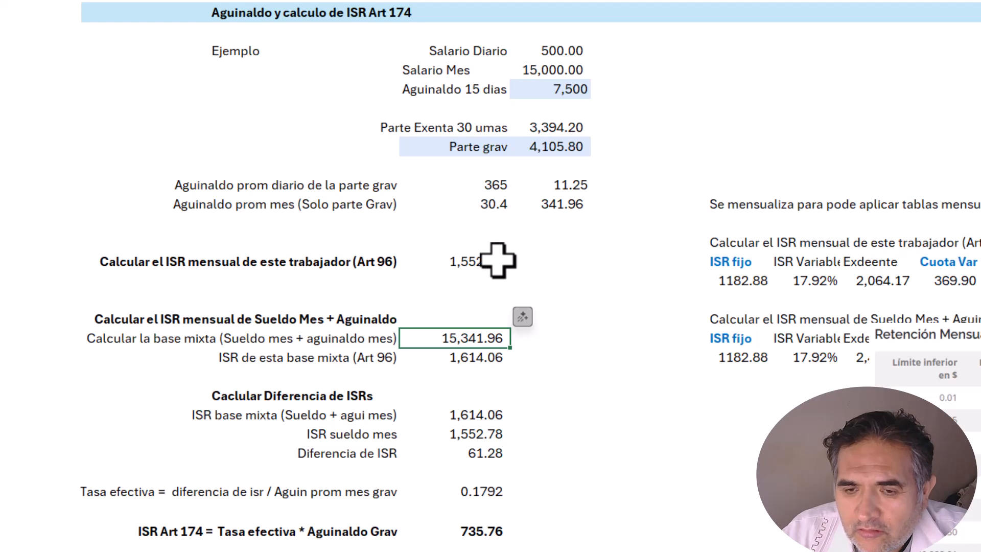
click(490, 357)
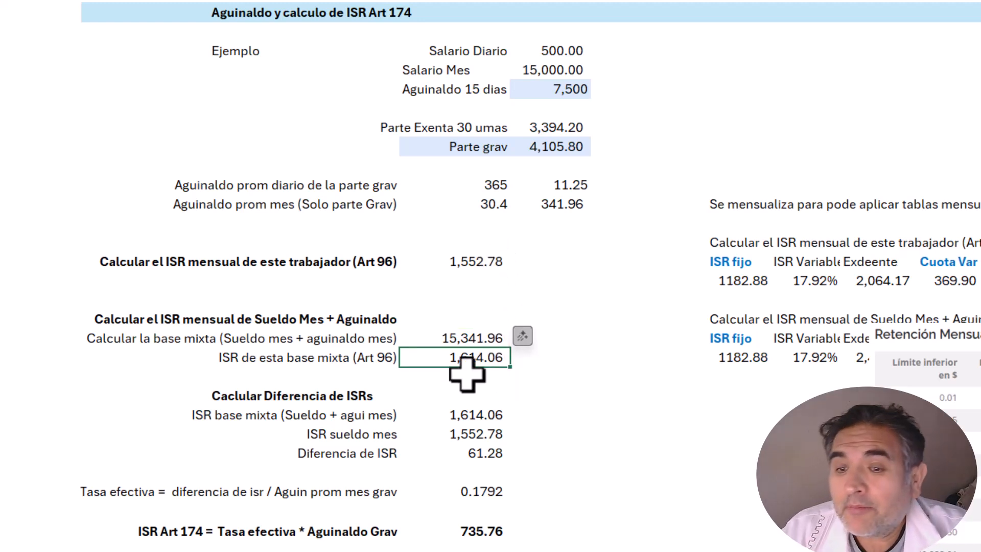
drag(441, 338, 526, 337)
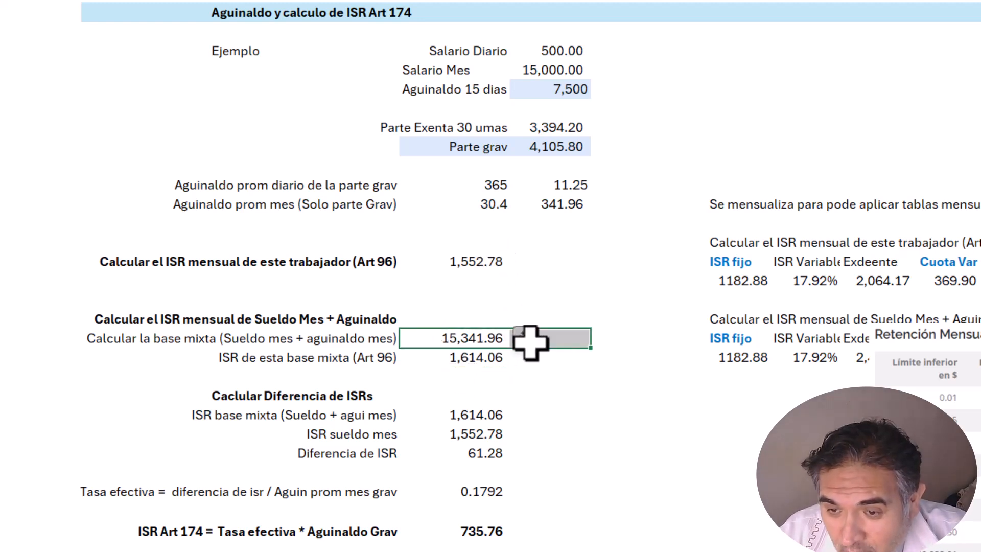
Step: Reposition the tax table picture further to the lower right of the sheet
drag(978, 464, 675, 258)
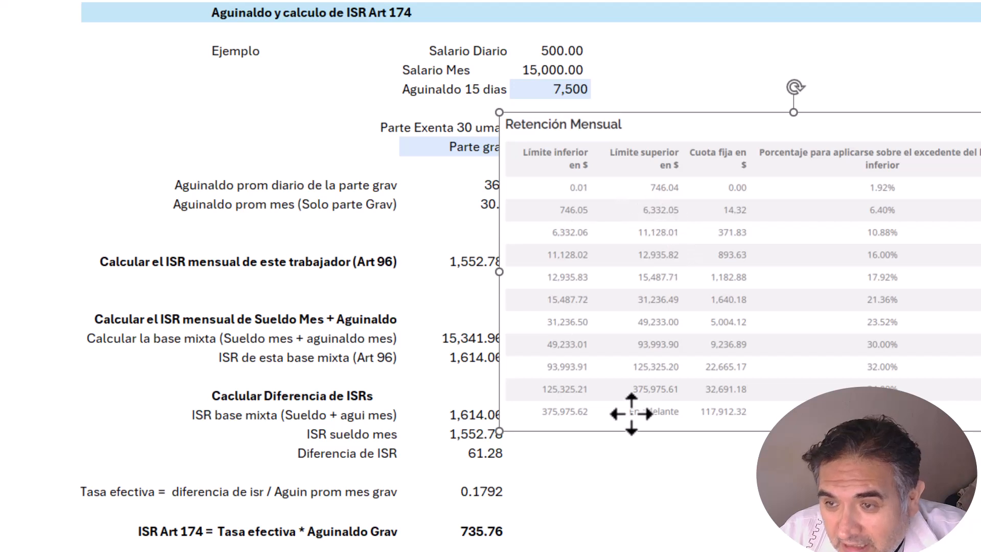
drag(657, 202, 902, 323)
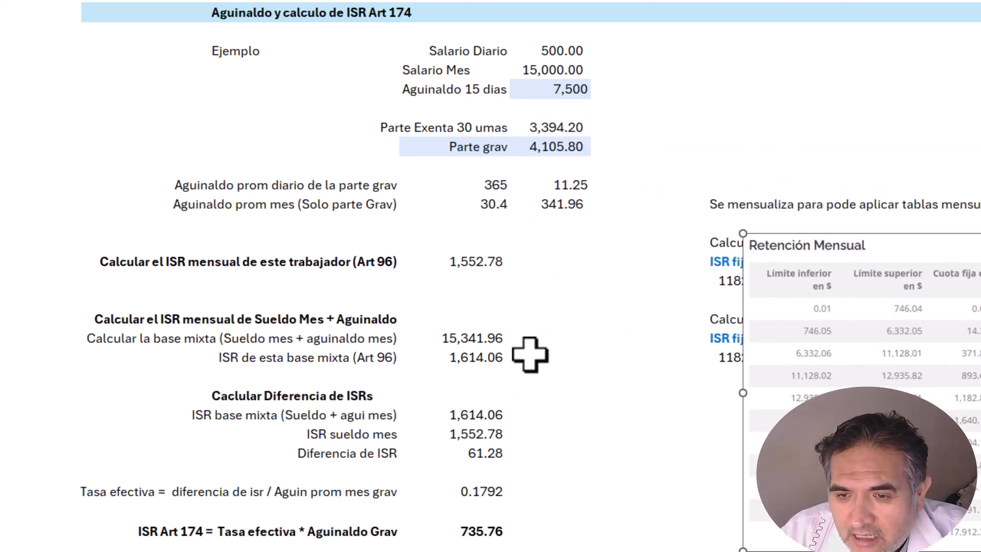
drag(762, 340, 824, 380)
click(460, 357)
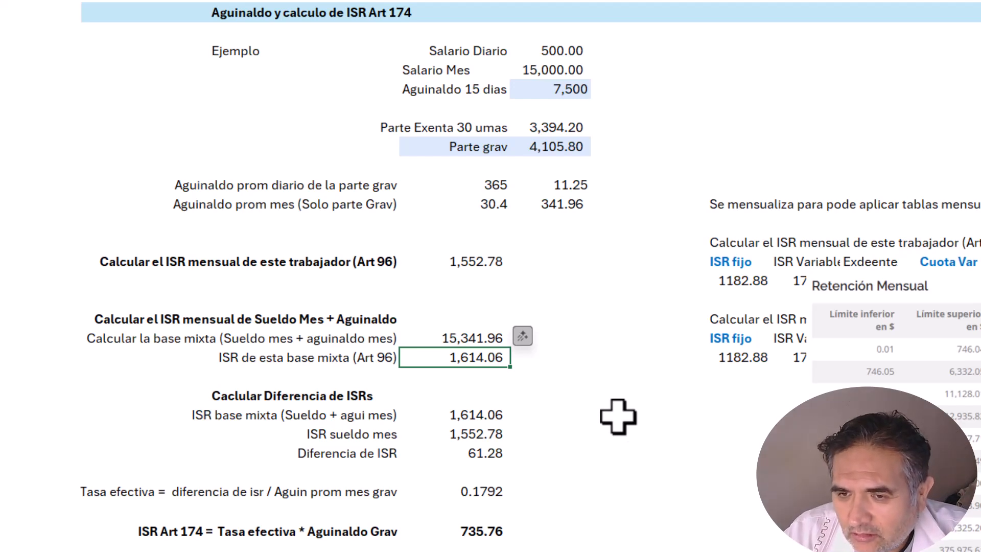
Step: Review the 1,614.06 ISR base mixta formula and the 1,552.78 monthly salary ISR
scroll(522, 376, down, 3)
key(Down)
key(Down)
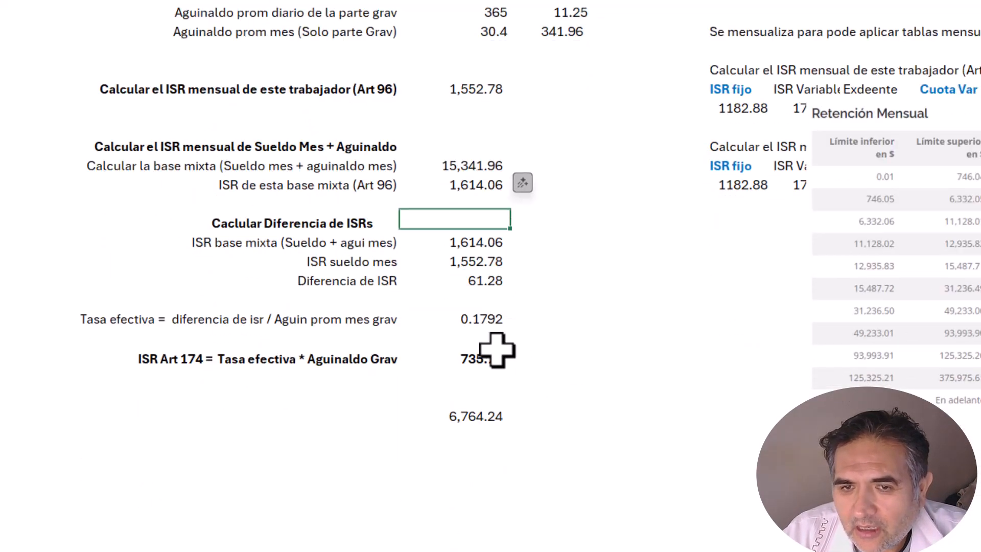
scroll(493, 366, up, 1)
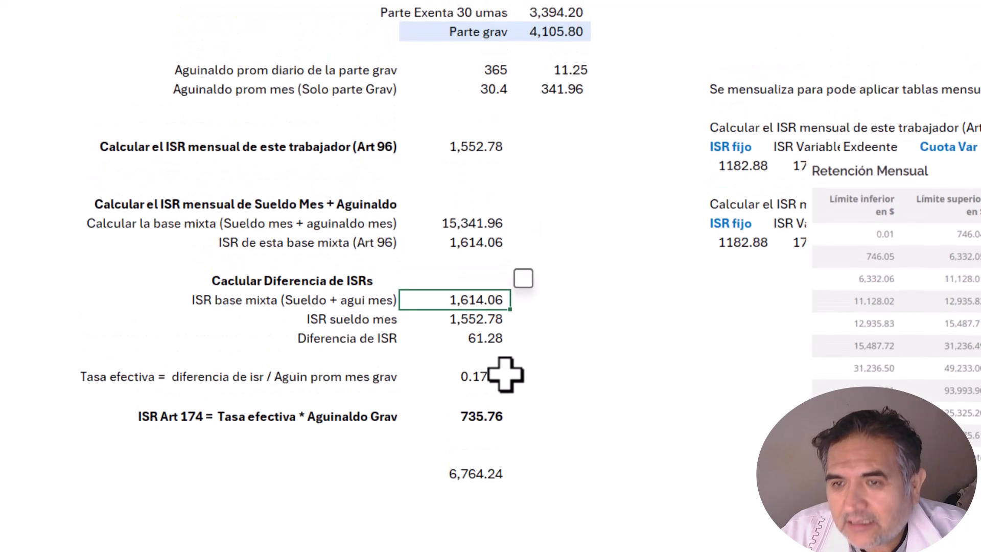
key(F2)
key(Escape)
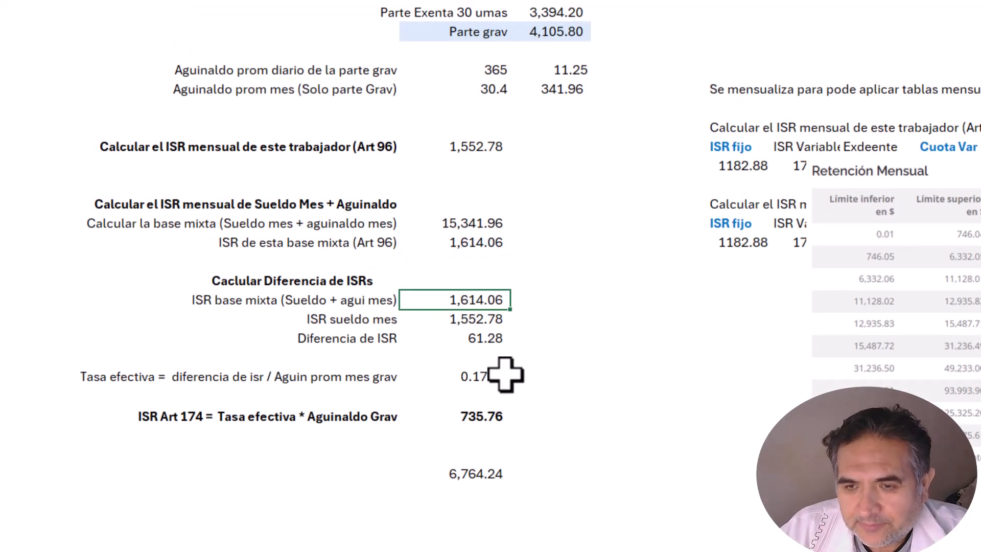
key(F2)
key(Escape)
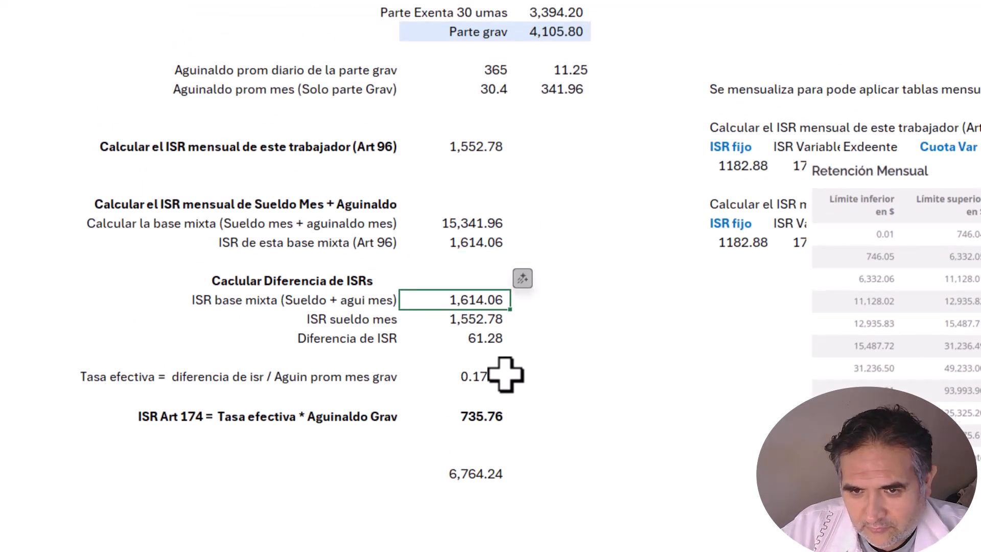
key(Left)
key(Left)
key(Right)
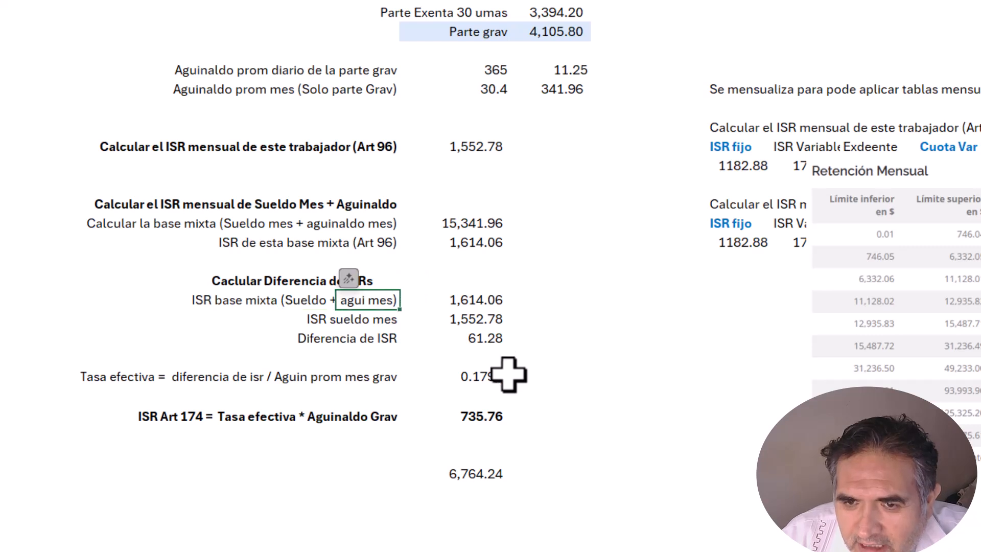
key(Right)
click(464, 248)
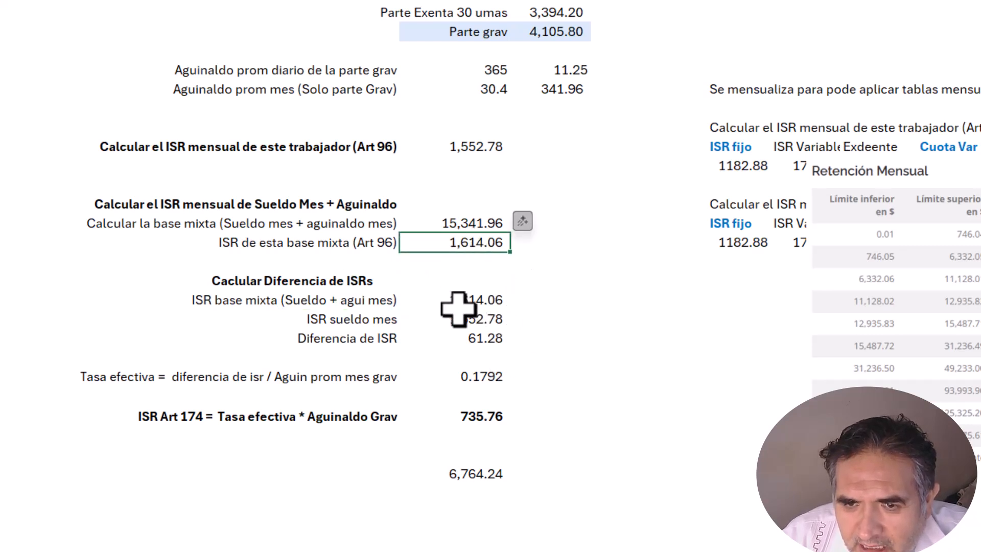
click(455, 306)
click(457, 321)
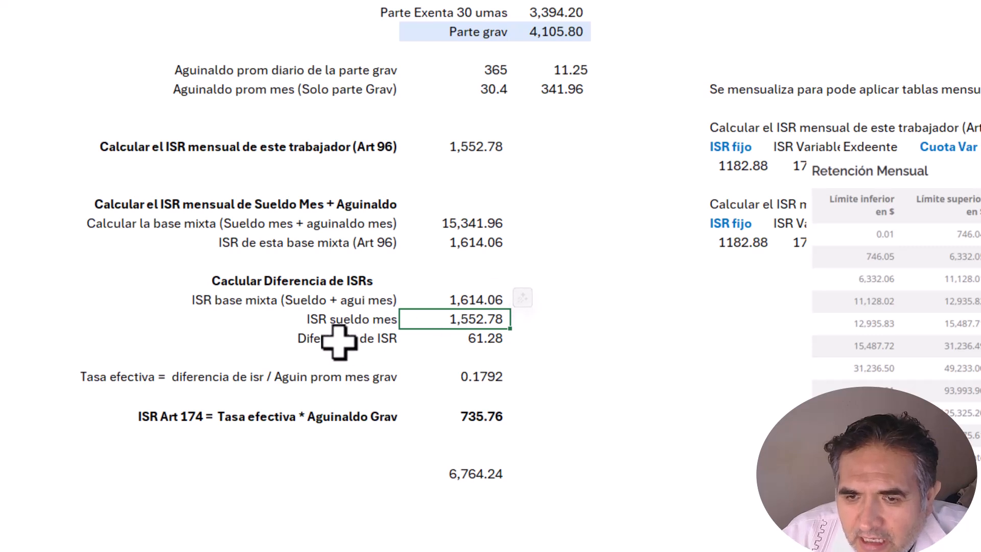
Step: Check the 61.28 ISR difference and the effective rate formula =+H26/I13 (0.1792)
drag(333, 339, 518, 336)
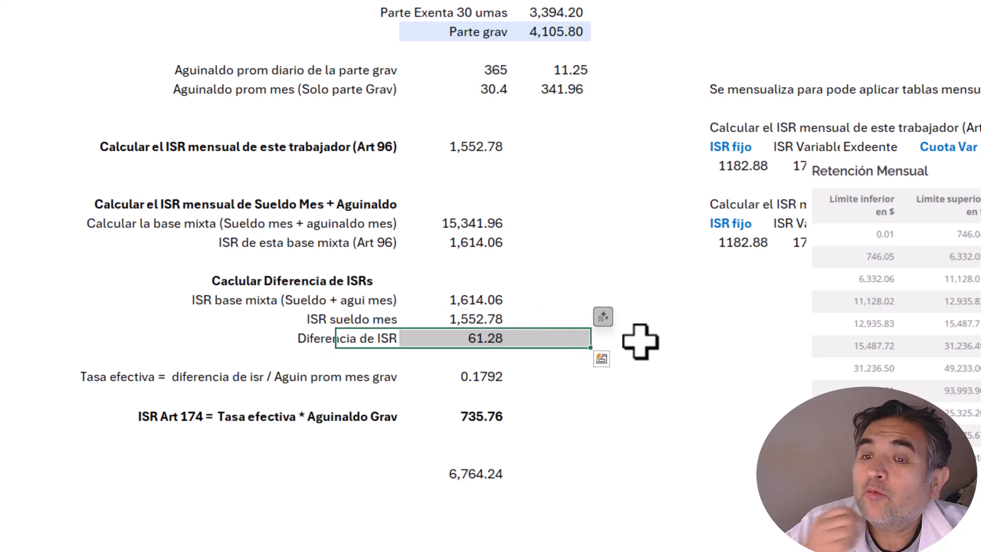
click(616, 340)
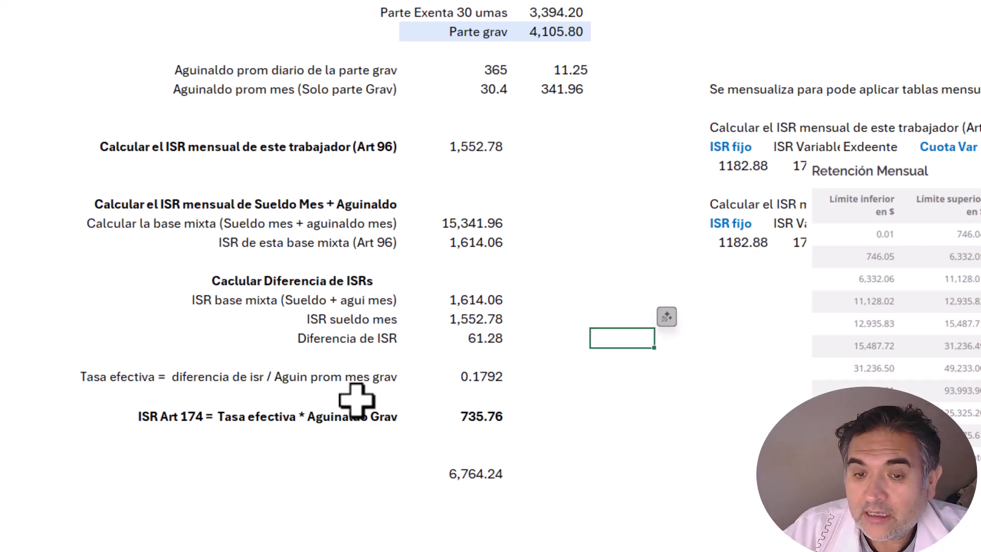
click(292, 384)
key(Right)
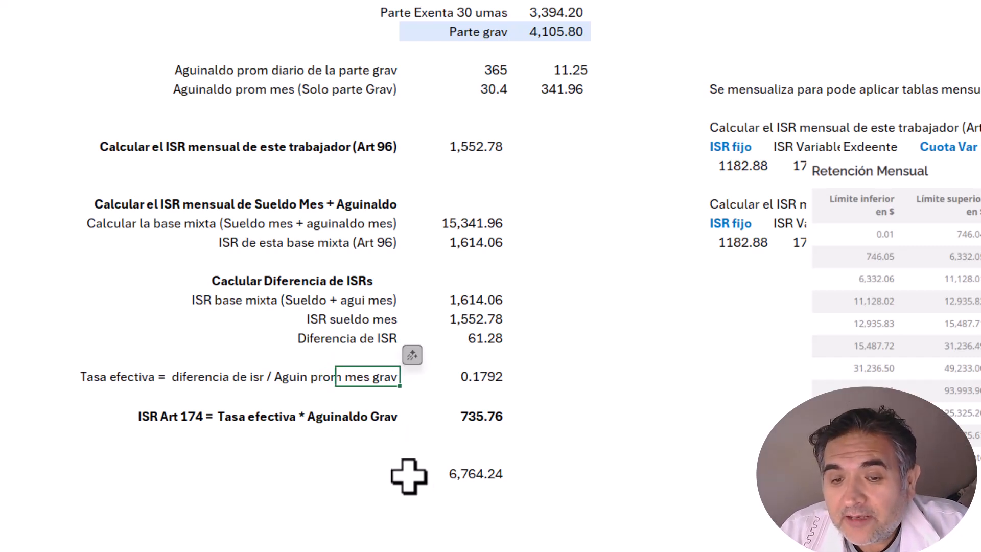
key(Right)
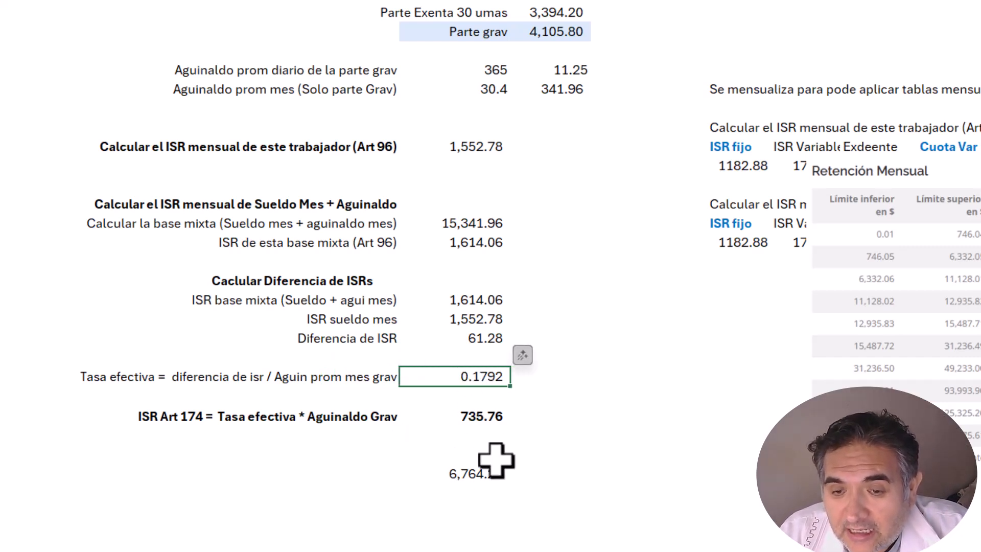
key(F2)
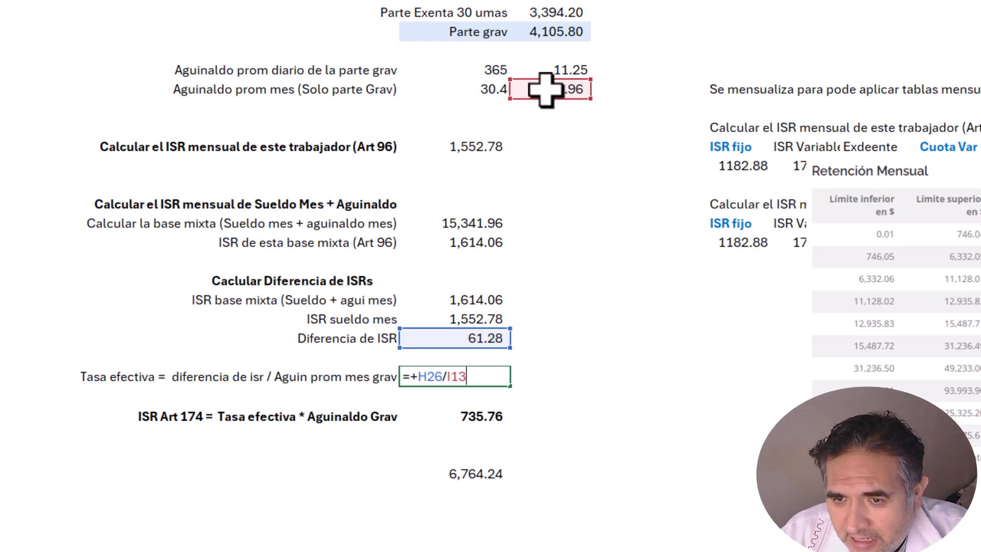
key(Return)
click(478, 381)
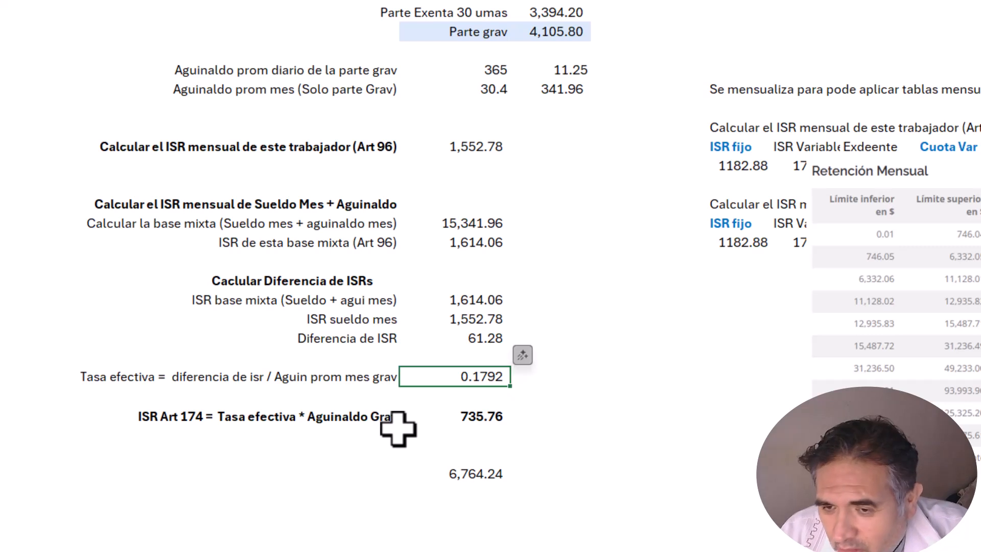
Step: Clear the stray 6,764.24 and enter =+H28*I10 as the ISR Art 174 formula
key(Down)
key(Down)
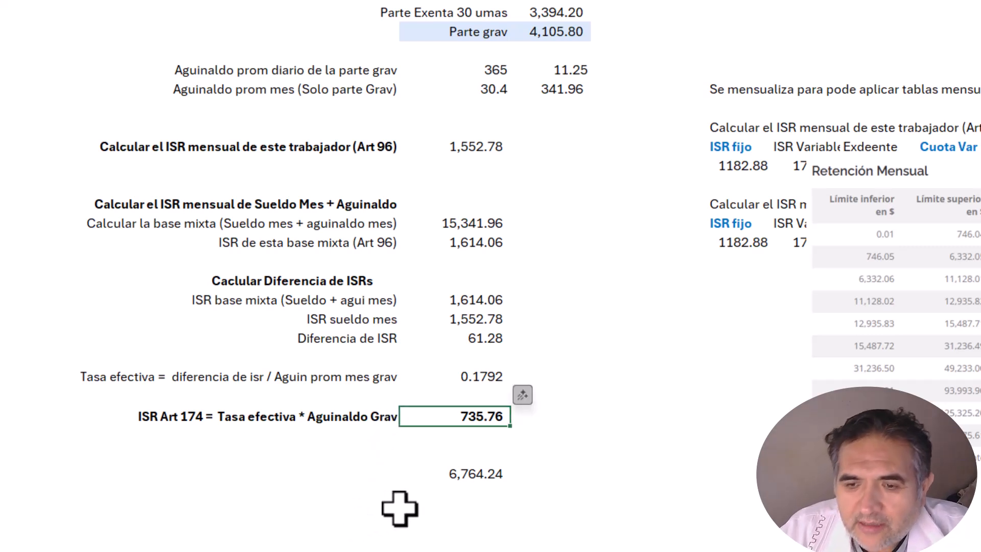
key(Down)
key(Down)
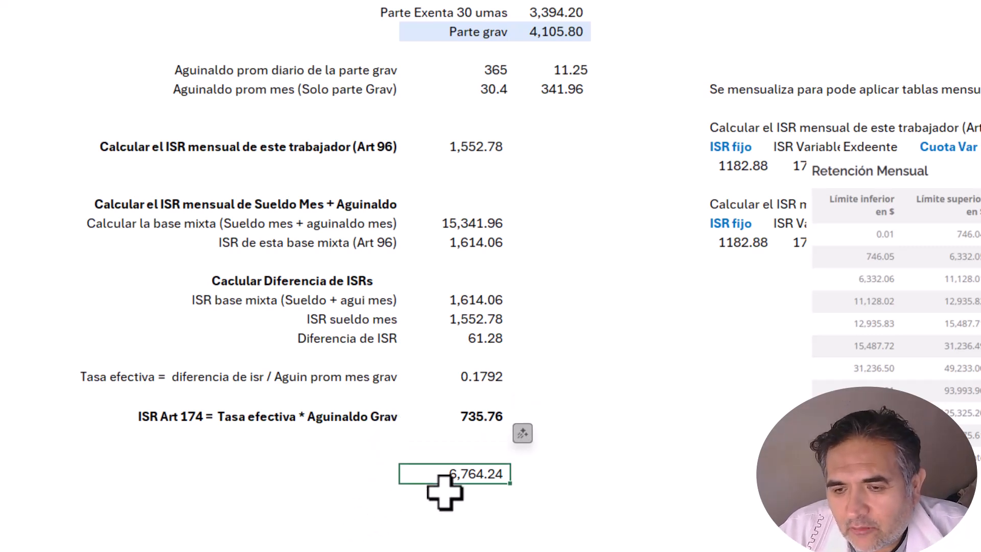
key(Delete)
key(Up)
key(Up)
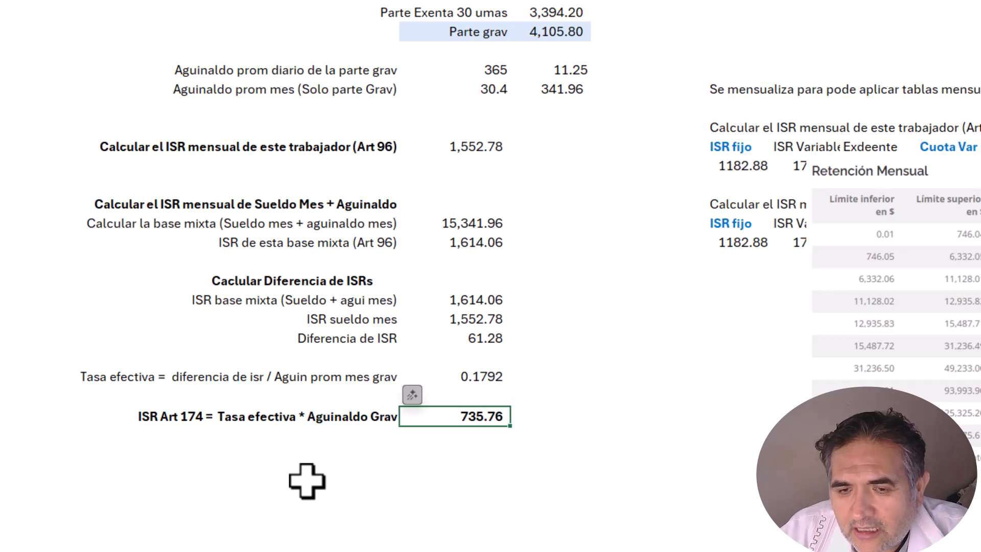
text(=+H28*I10)
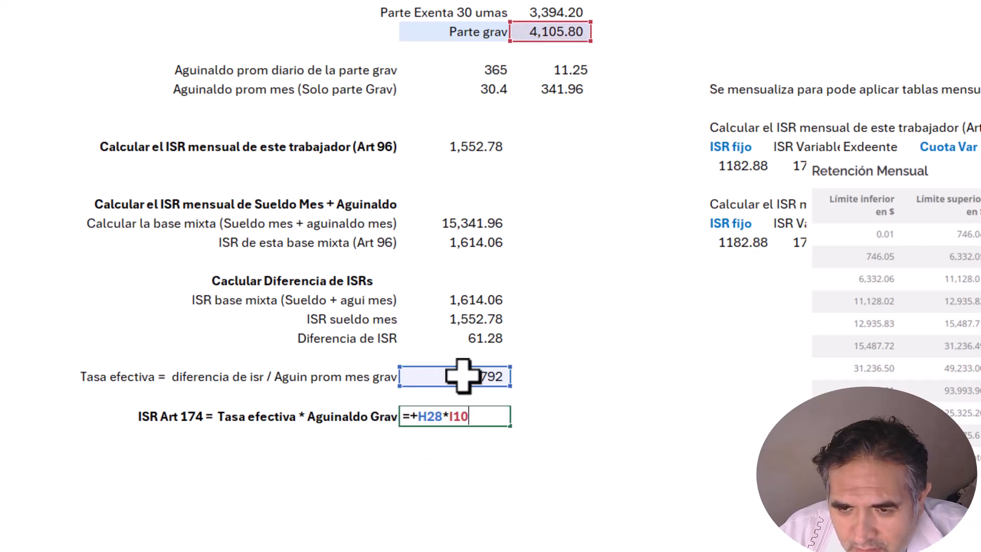
scroll(596, 75, up, 1)
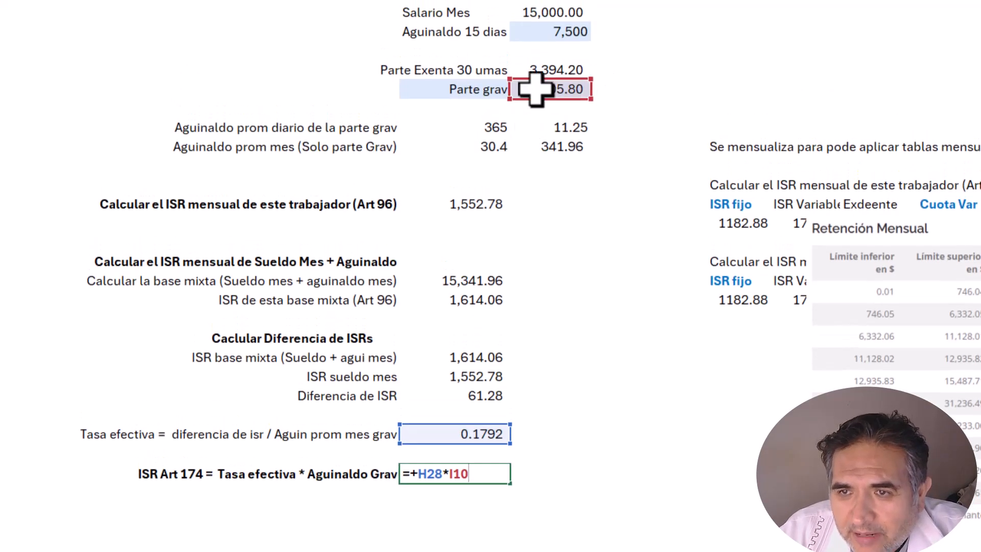
click(543, 339)
Step: Verify the 0.1792 effective rate and the resulting 735.76 ISR Art 174
click(496, 439)
click(483, 473)
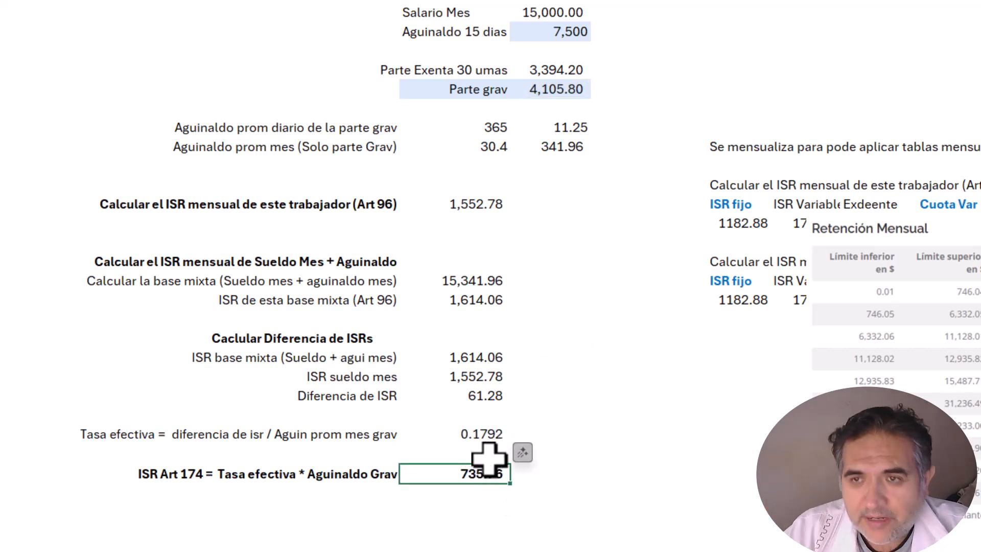
scroll(491, 519, down, 3)
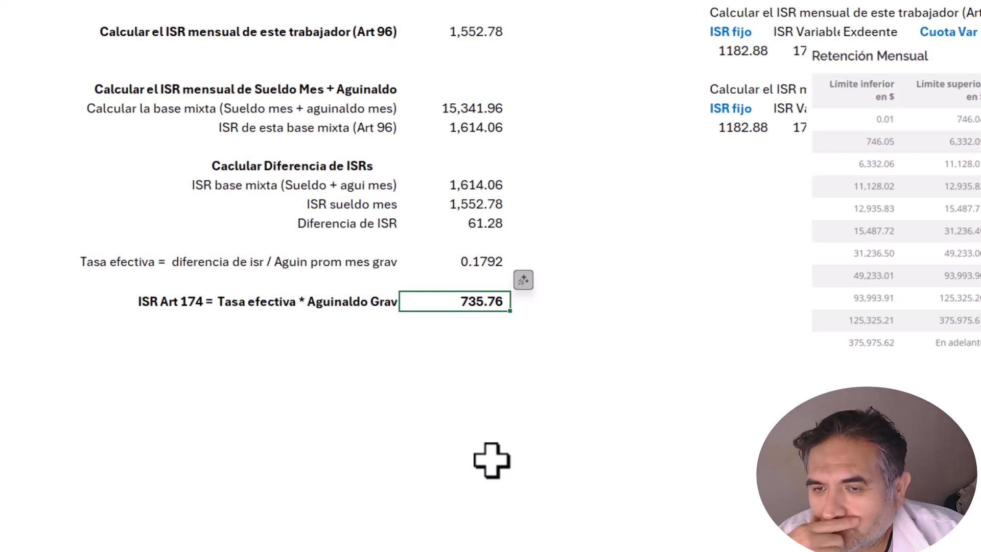
scroll(435, 378, up, 1)
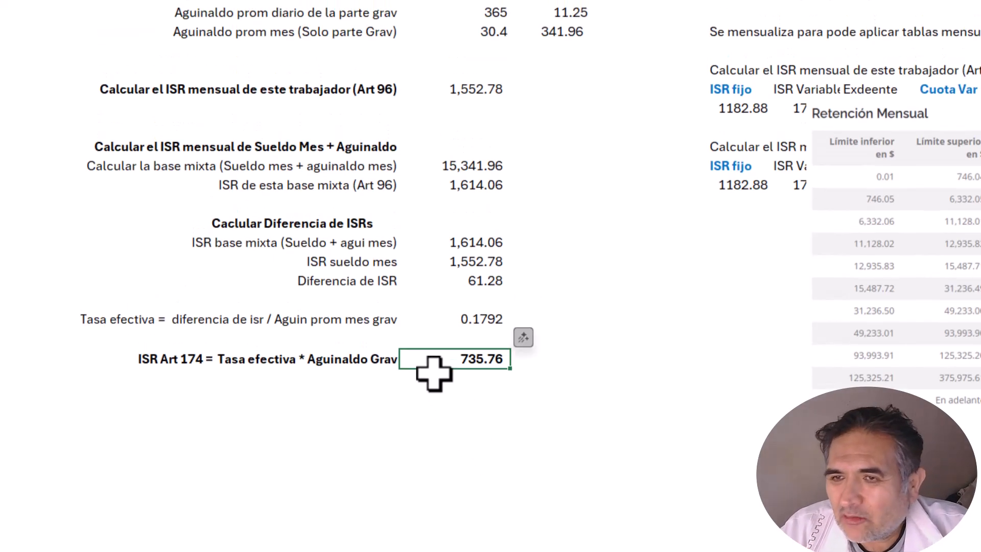
scroll(434, 374, up, 1)
scroll(437, 376, down, 3)
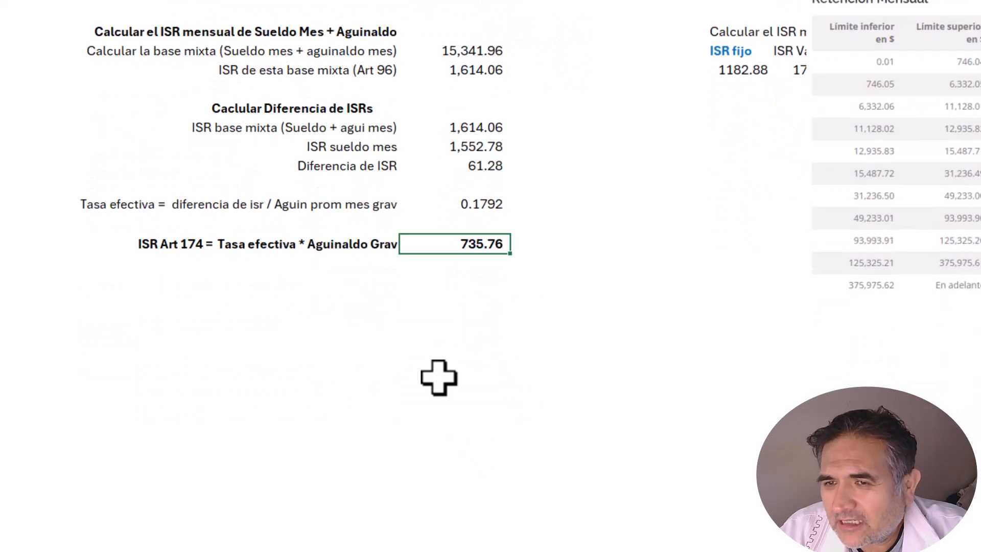
scroll(449, 353, up, 2)
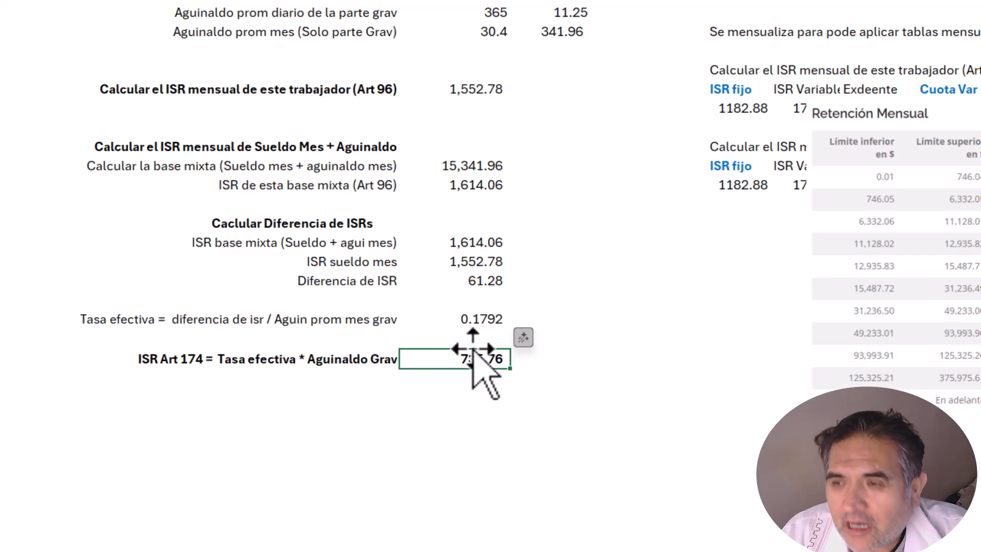
scroll(461, 346, down, 2)
click(393, 320)
scroll(433, 354, up, 4)
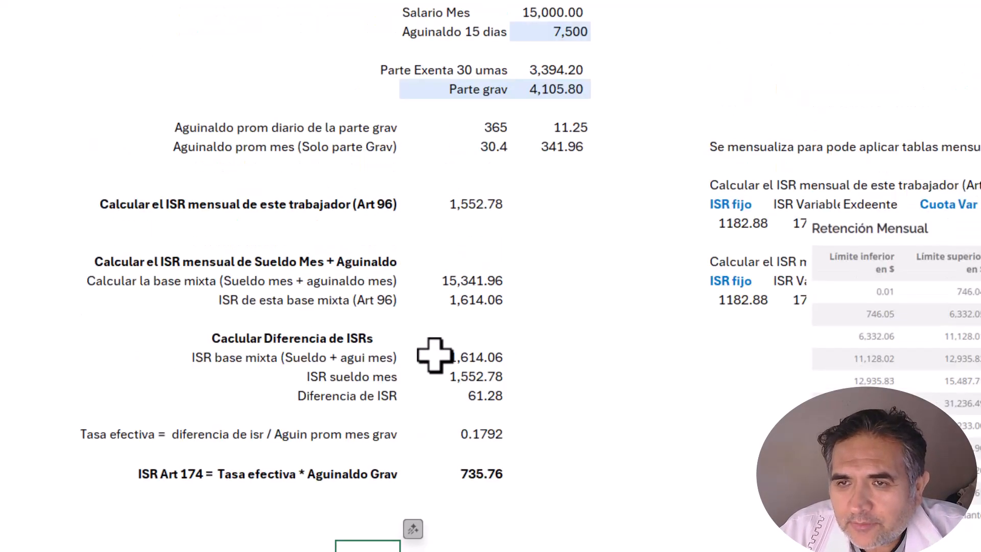
scroll(434, 355, down, 3)
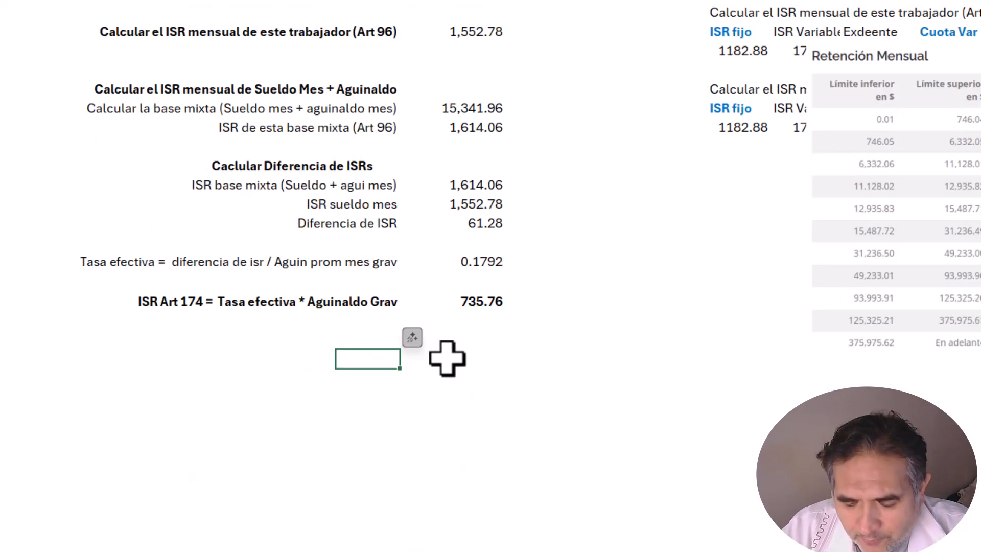
text(Aguinal)
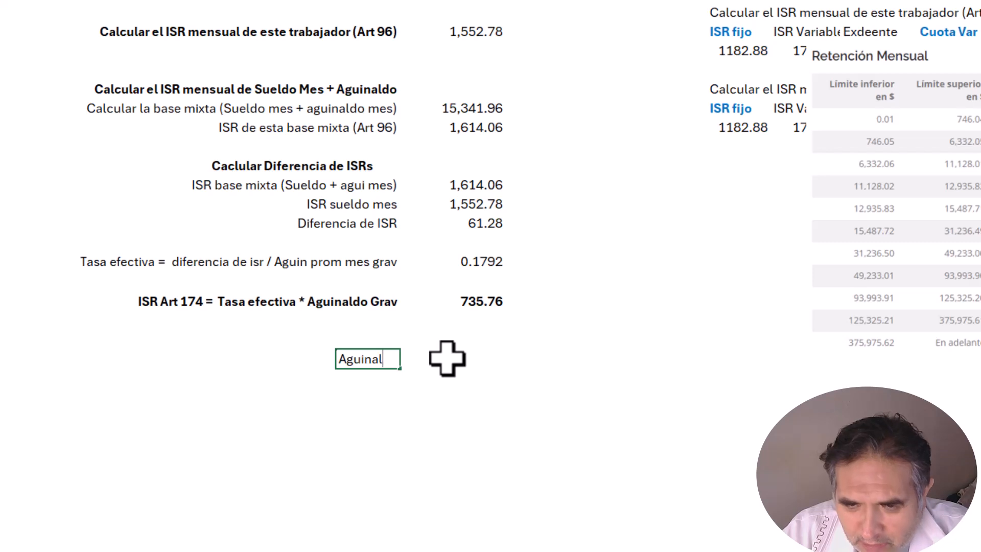
text(do)
key(Tab)
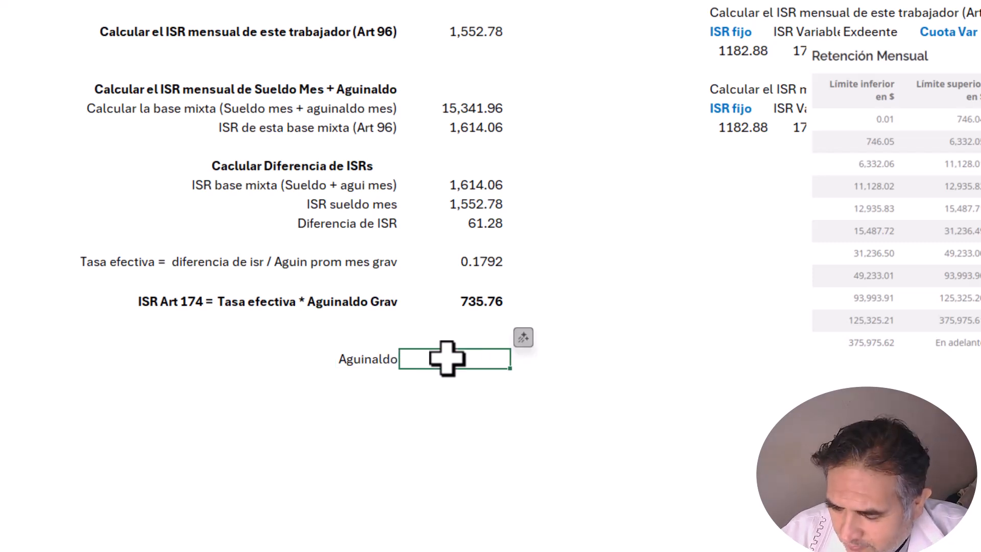
text(7500)
key(Return)
key(Left)
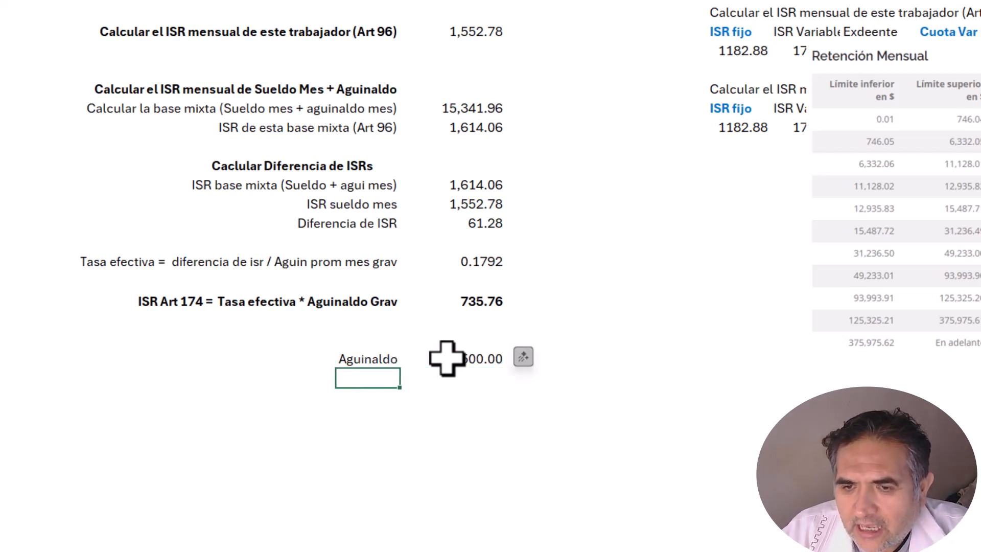
key(F2)
text(Menos I)
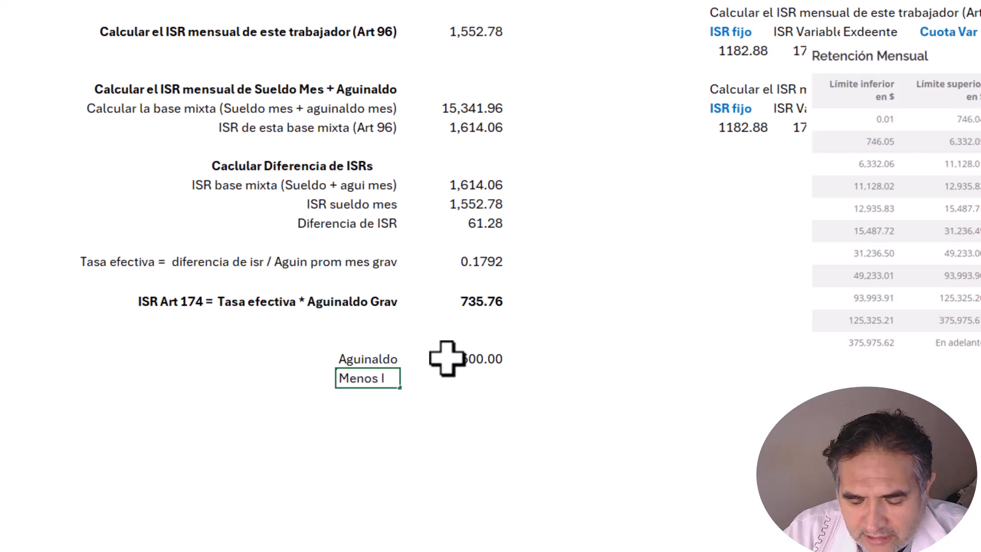
text(SR)
key(Return)
key(Up)
key(Right)
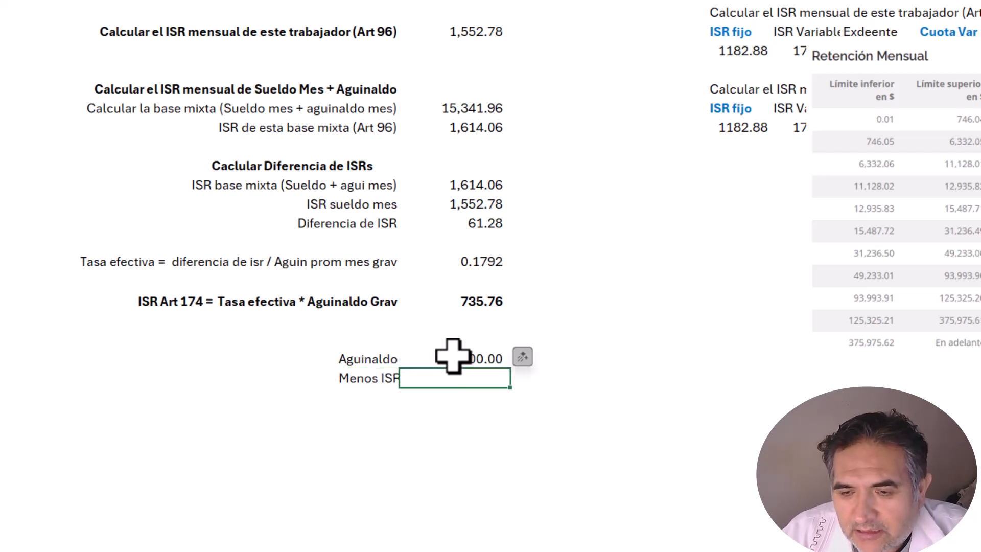
text(-)
click(484, 306)
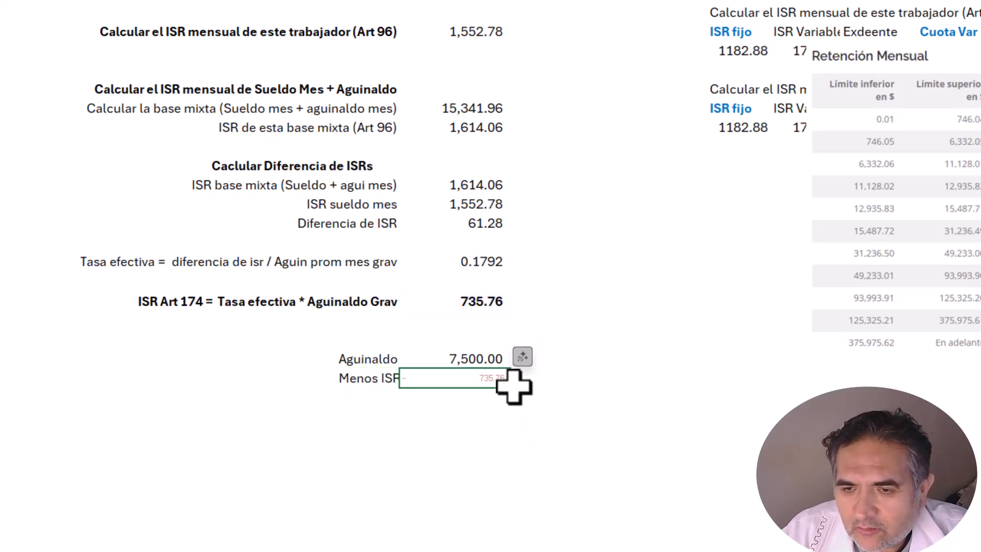
key(Return)
key(Up)
key(alt+h)
key(f)
key(p)
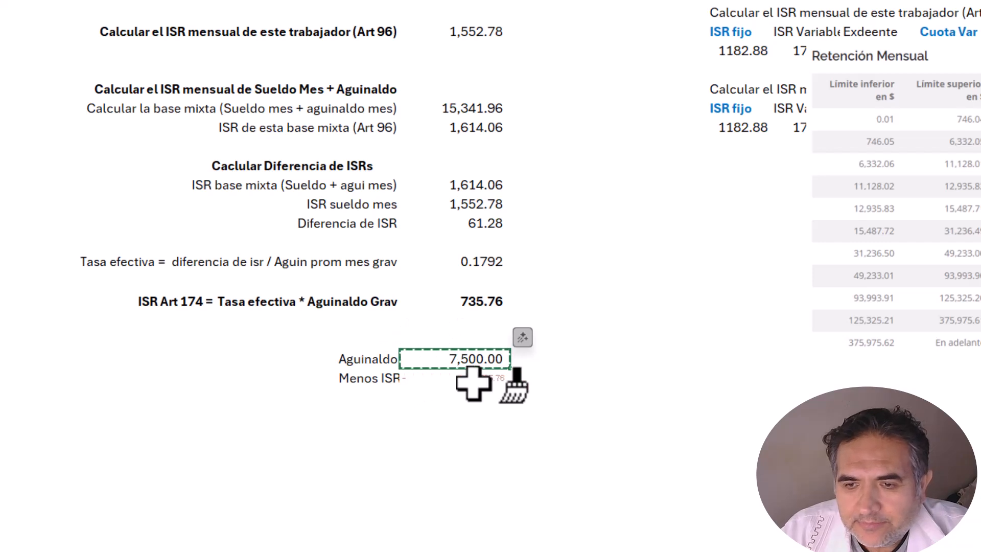
drag(473, 383, 473, 421)
key(Left)
key(Down)
text(NE)
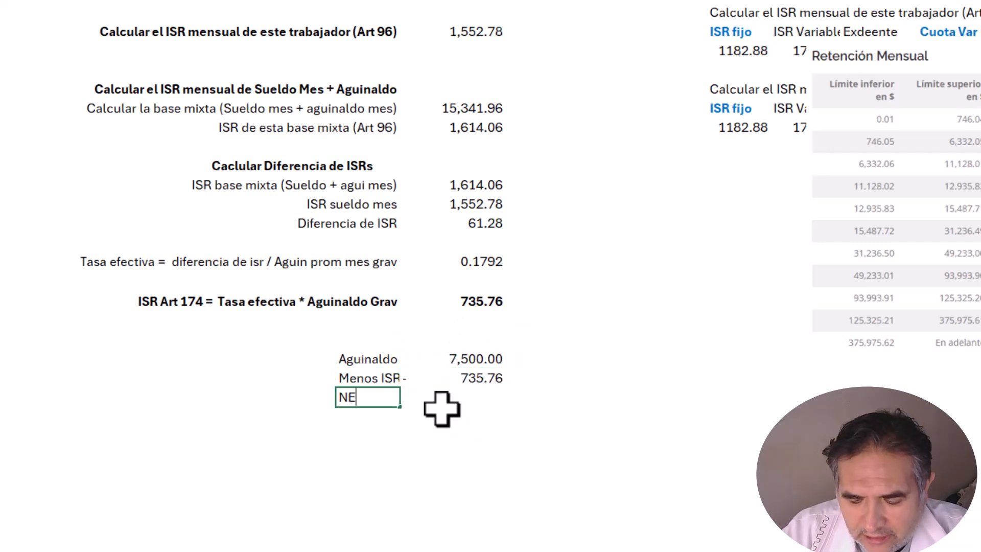
text(TO)
key(Tab)
text(+)
key(Up)
key(Up)
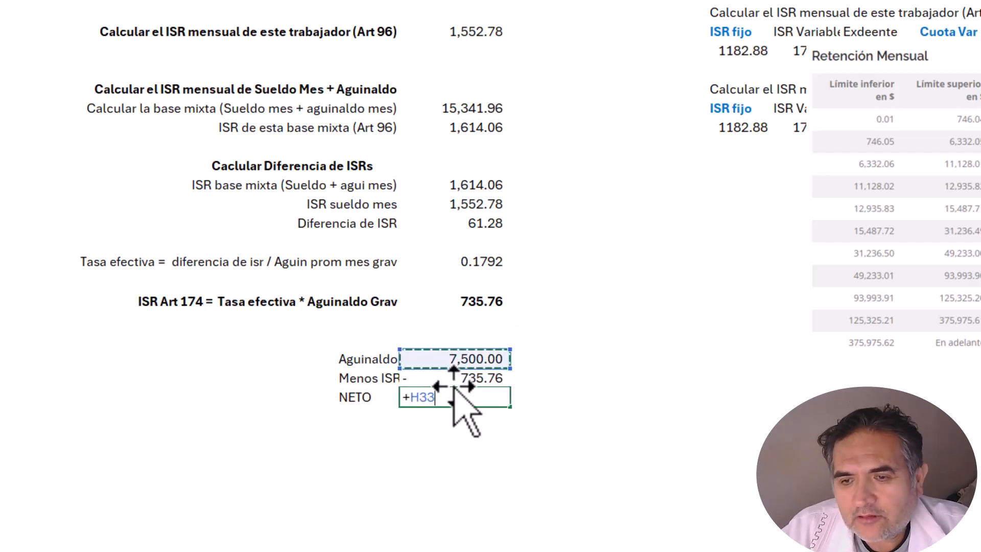
text(+)
key(Up)
key(Return)
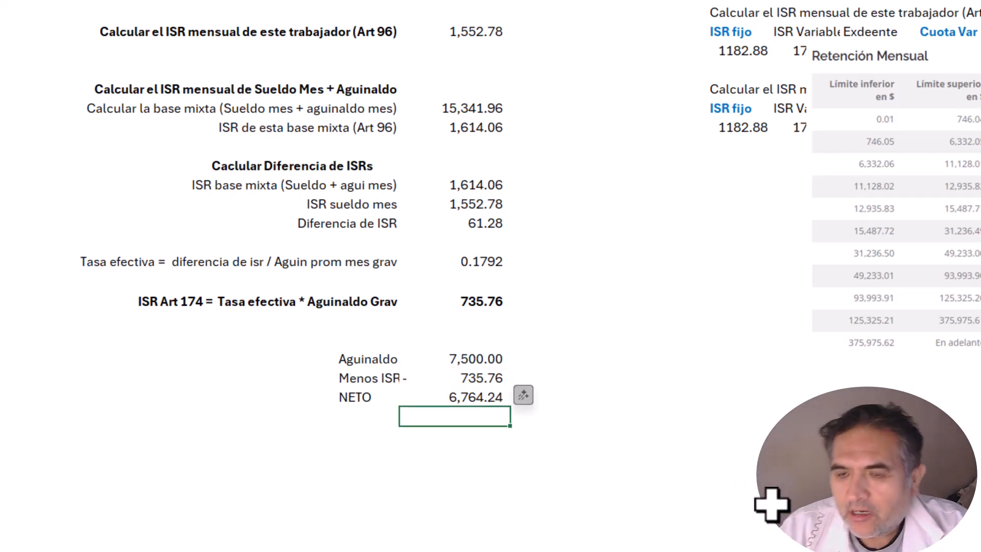
scroll(726, 471, up, 4)
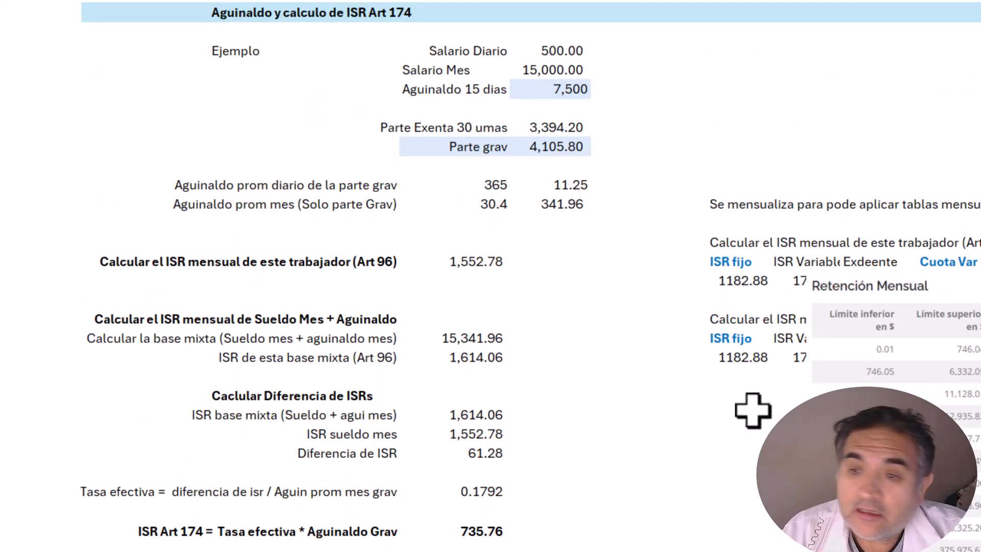
scroll(748, 377, down, 5)
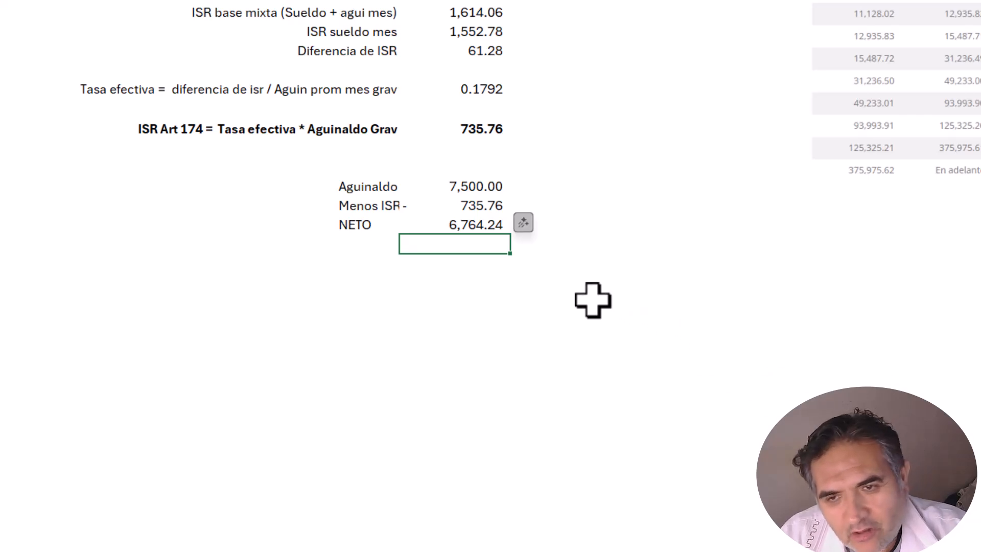
drag(358, 299, 557, 386)
key(Delete)
click(715, 361)
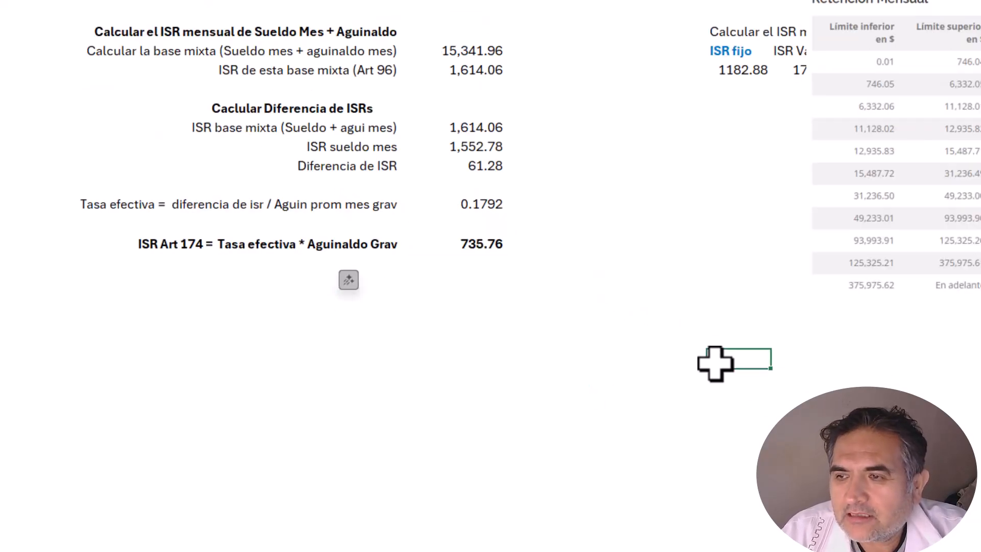
scroll(713, 352, up, 3)
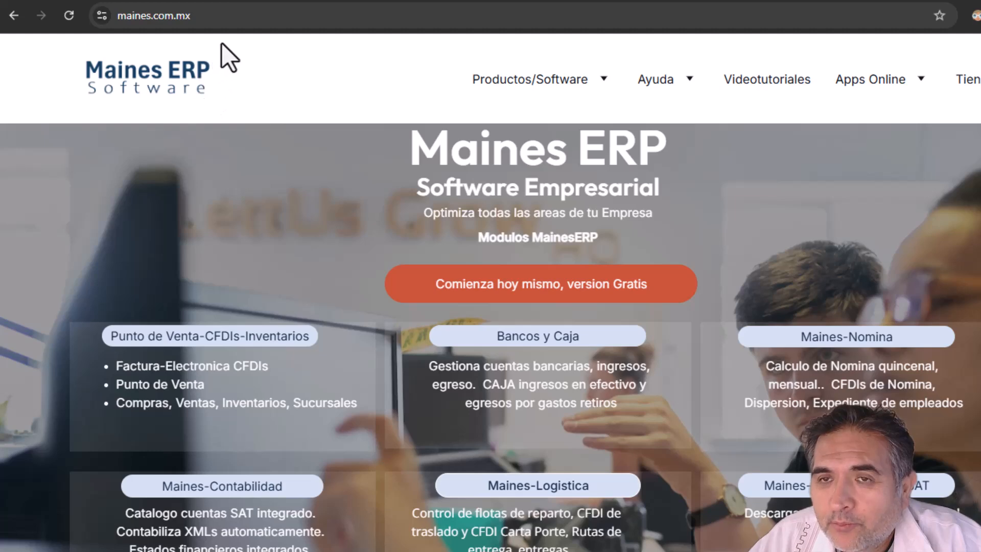
Step: Leave the Maines ERP homepage and open a blank new tab with Ctrl+T
click(264, 19)
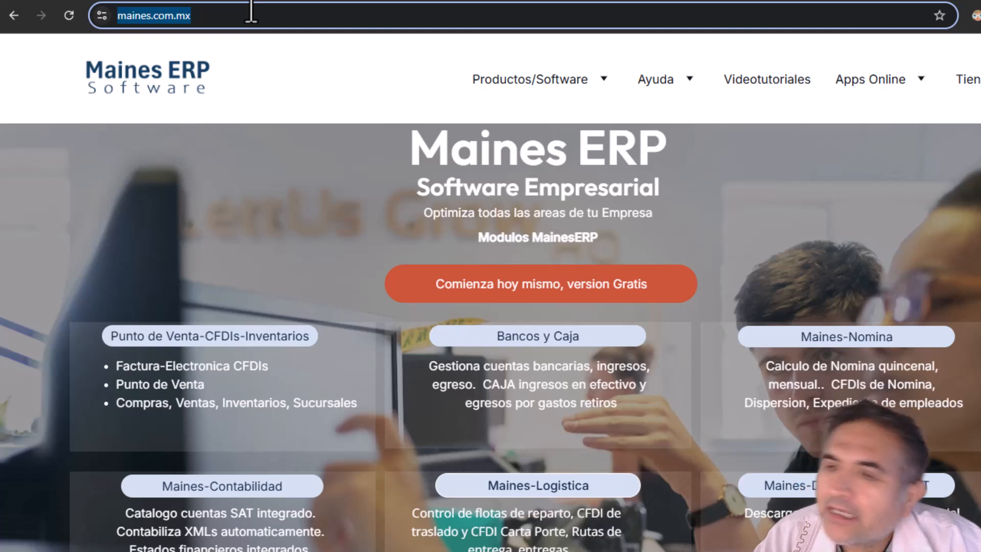
click(265, 58)
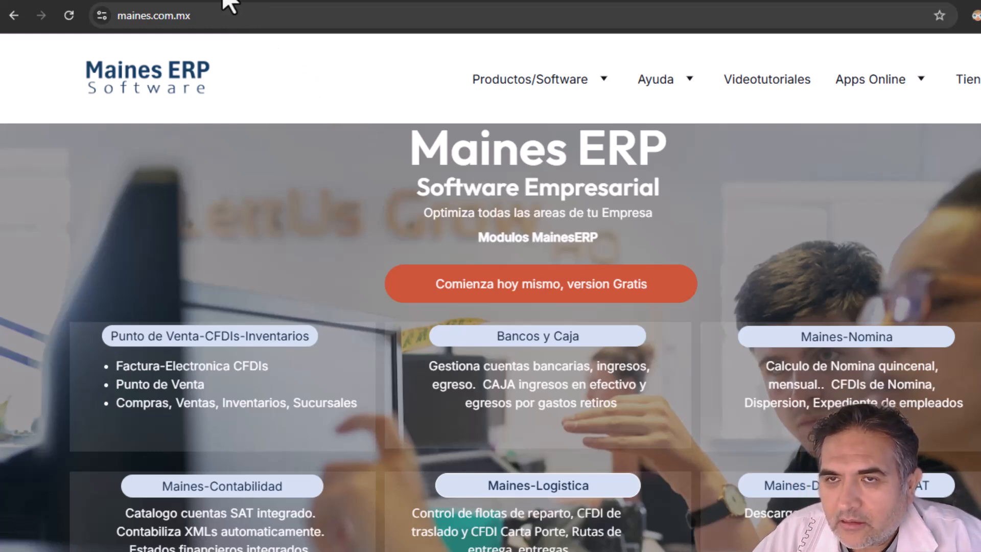
key(ctrl+t)
Step: Go to mainesgob.com, open the APP-MainesERP online app and enter the login credentials
text(mainesgob.com)
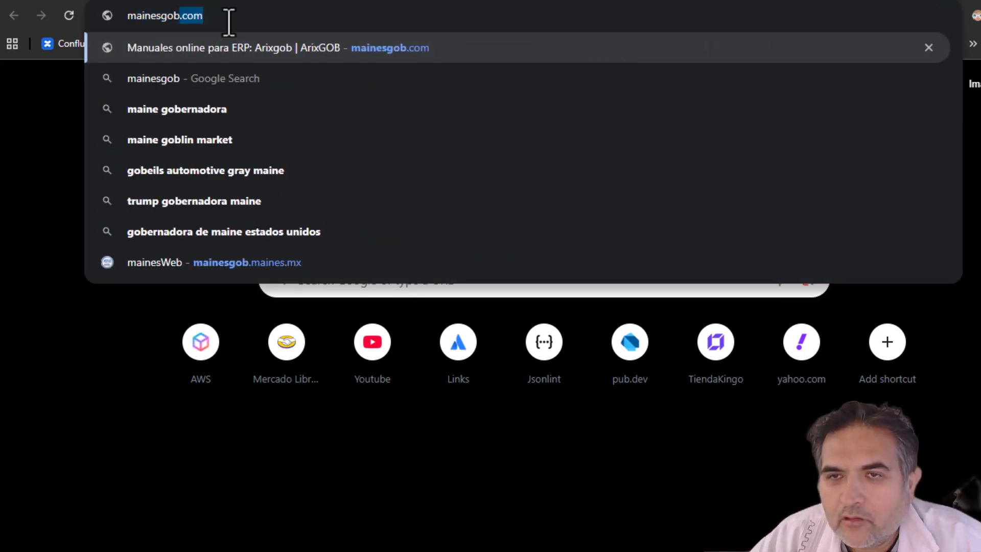
key(Return)
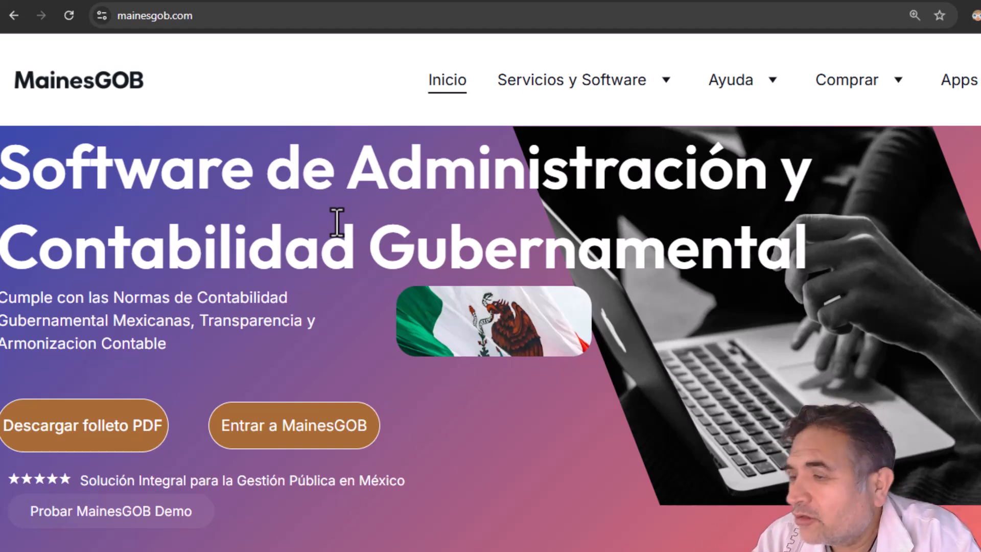
click(375, 0)
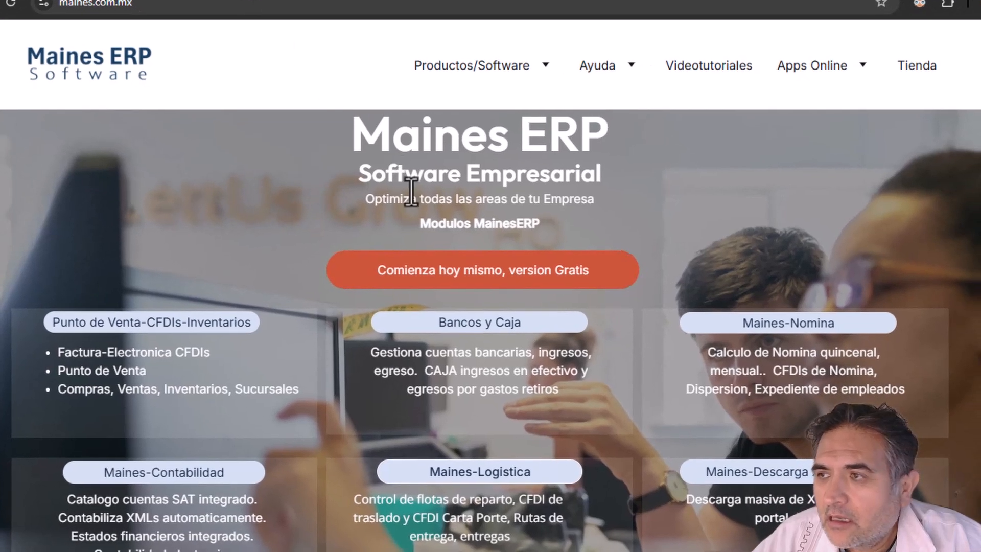
mouse_move(816, 73)
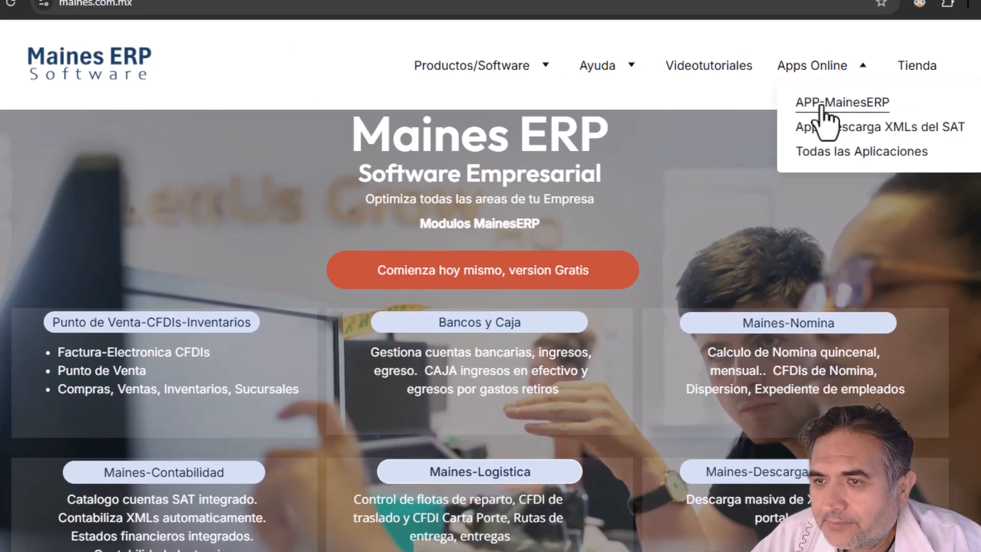
click(825, 102)
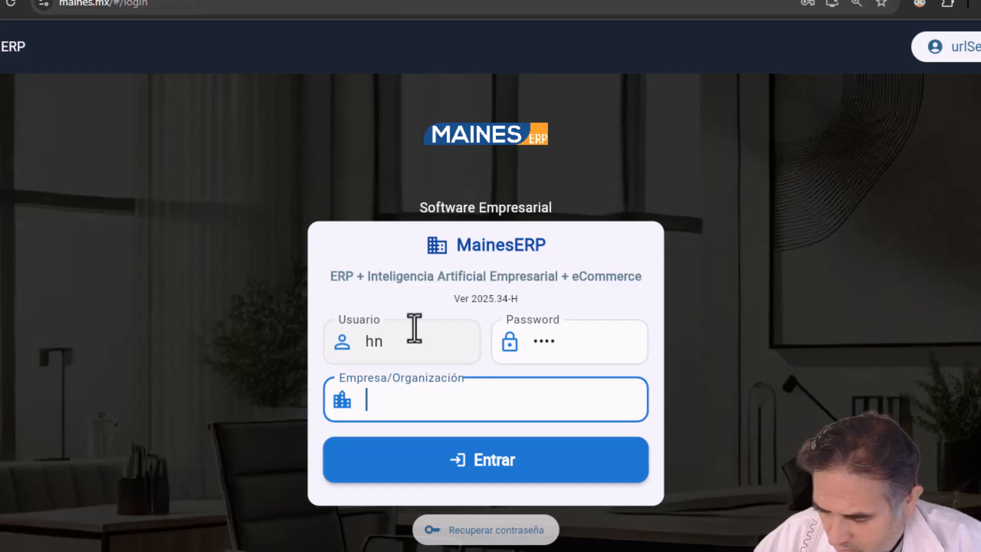
text(••)
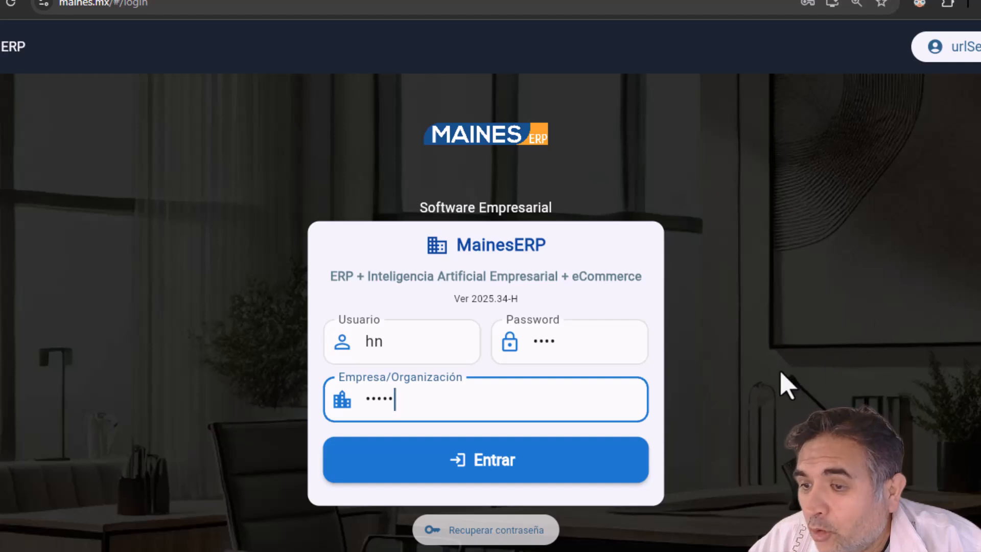
Step: Reduce the browser page zoom to 80%
click(980, 2)
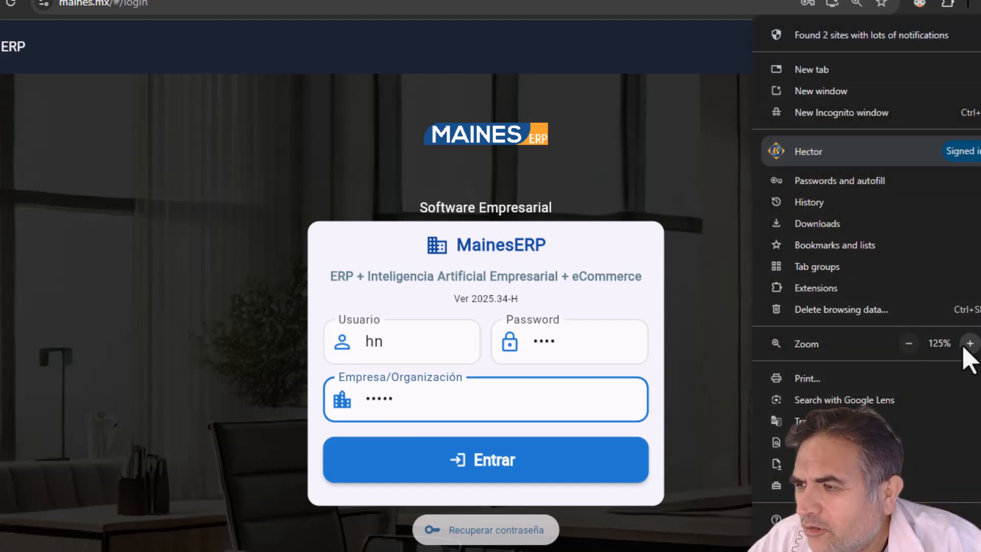
click(909, 344)
click(909, 344)
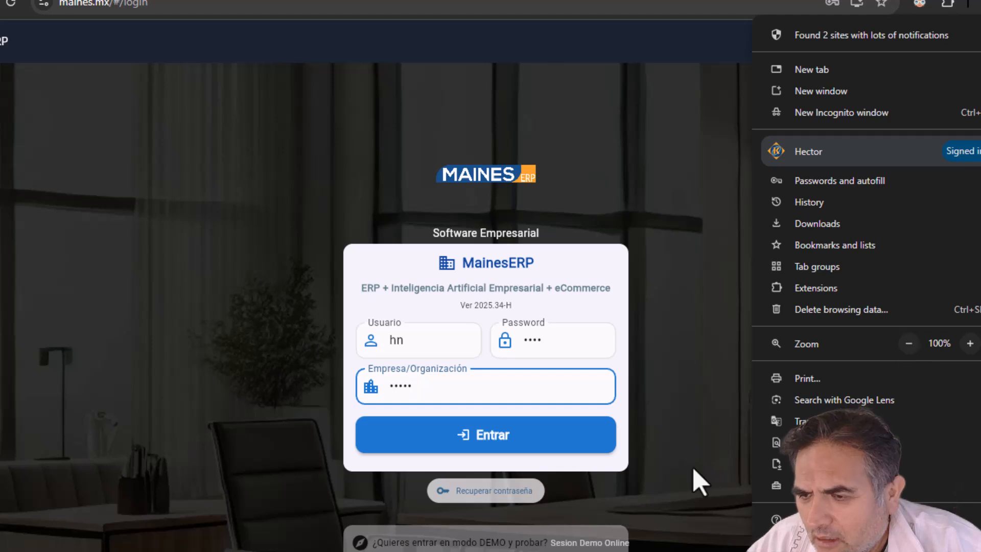
click(909, 343)
click(909, 343)
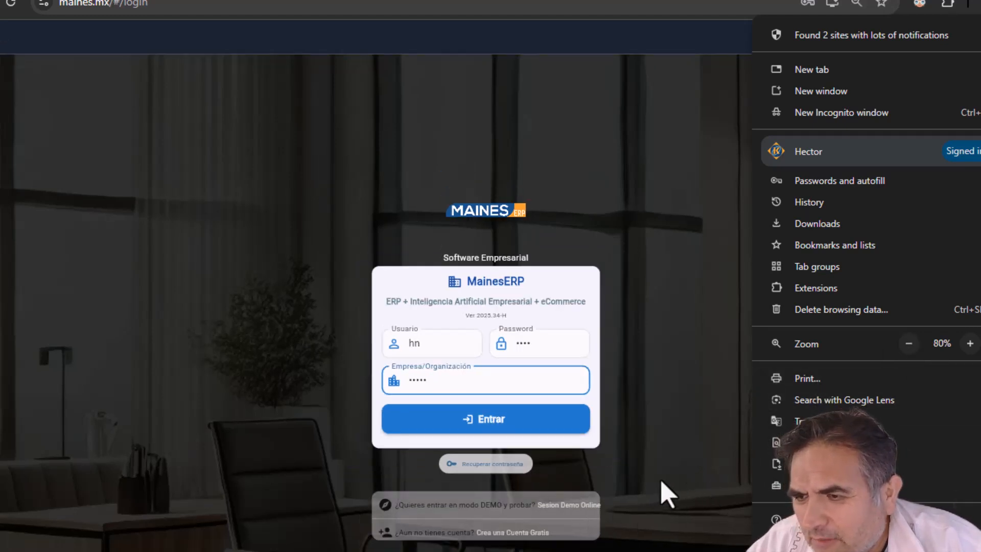
click(647, 475)
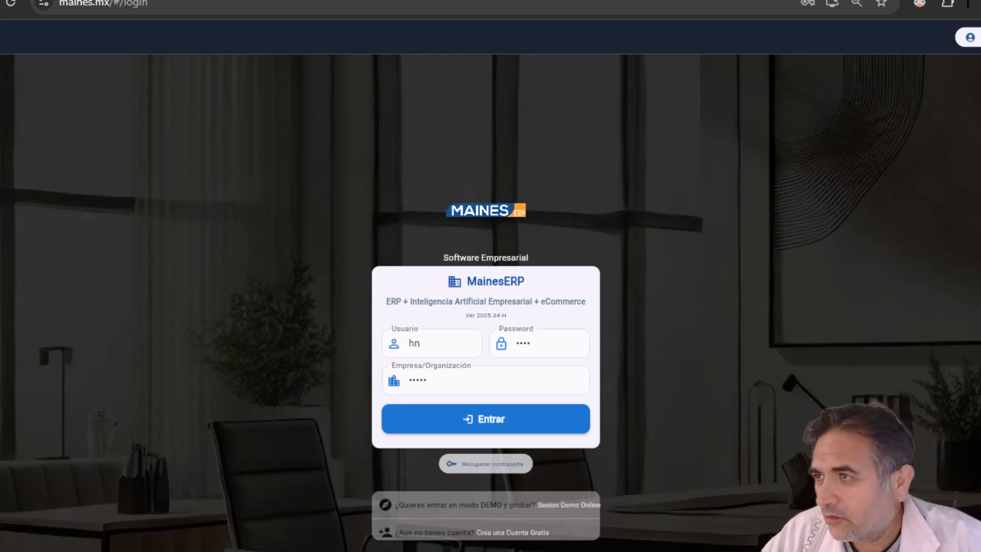
Step: Set the page zoom to 110% and sign in to MainesERP with Entrar
key(alt+f)
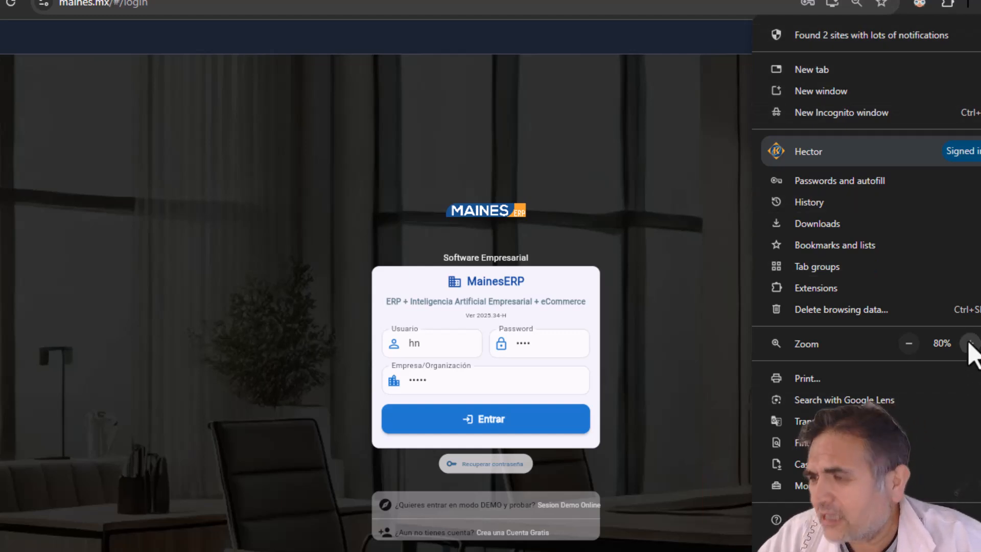
click(970, 344)
click(970, 343)
click(970, 344)
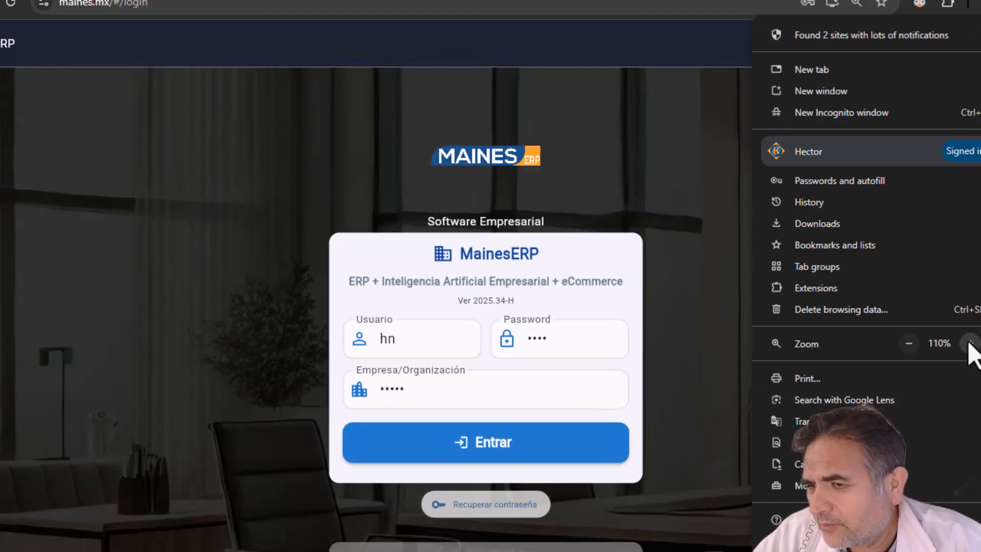
click(970, 344)
click(909, 343)
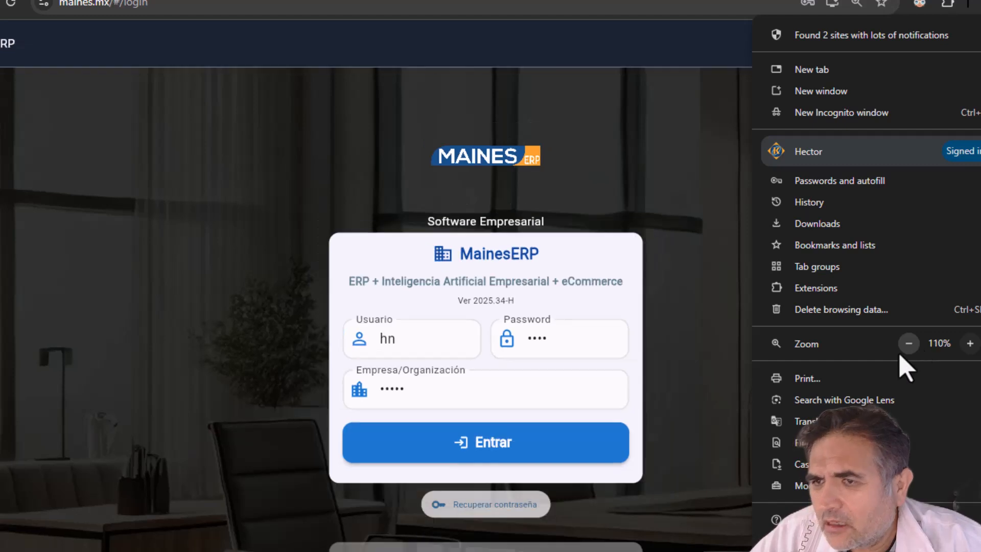
click(520, 446)
click(507, 443)
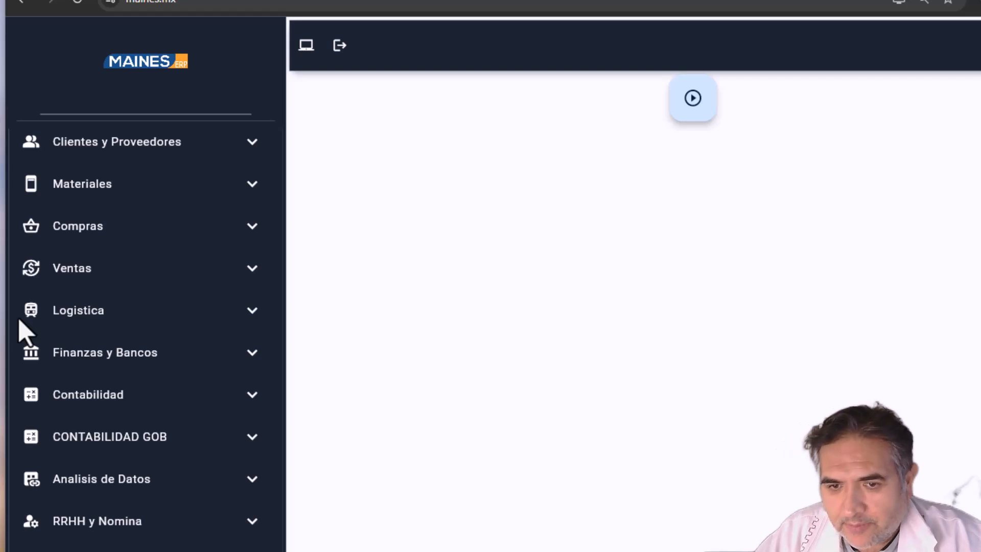
Step: Open the Empleados form under RRHH y Nomina > Registro Maestro
click(108, 521)
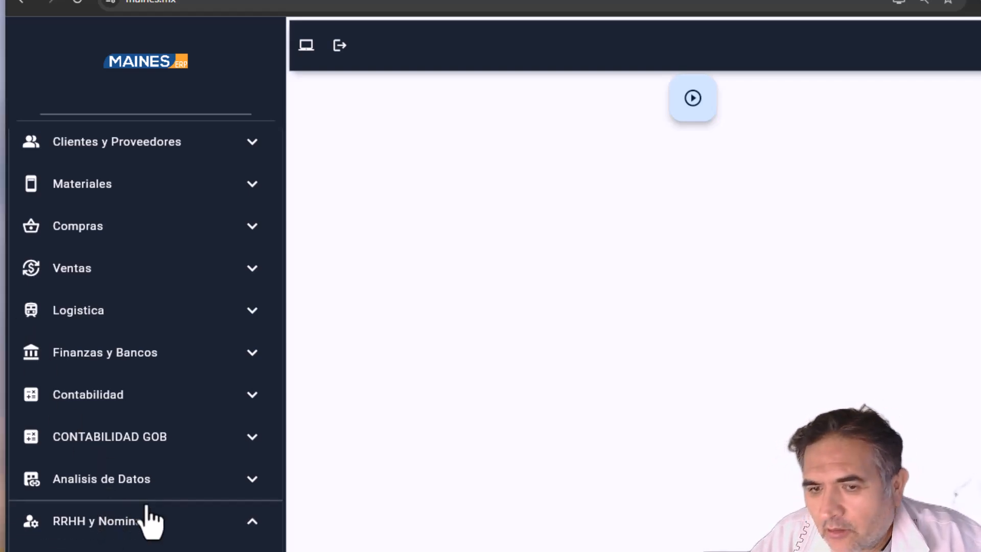
scroll(142, 433, down, 2)
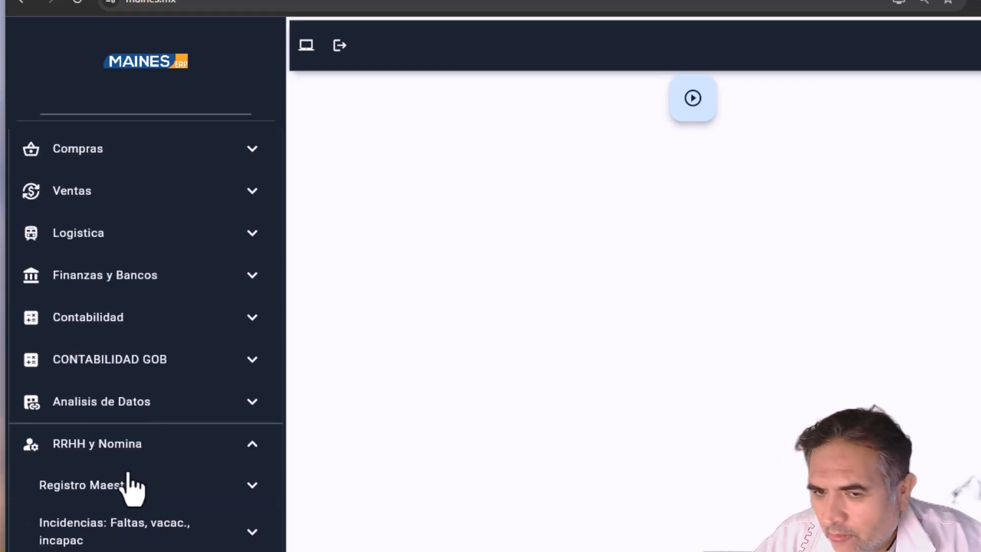
click(100, 490)
scroll(102, 475, down, 1)
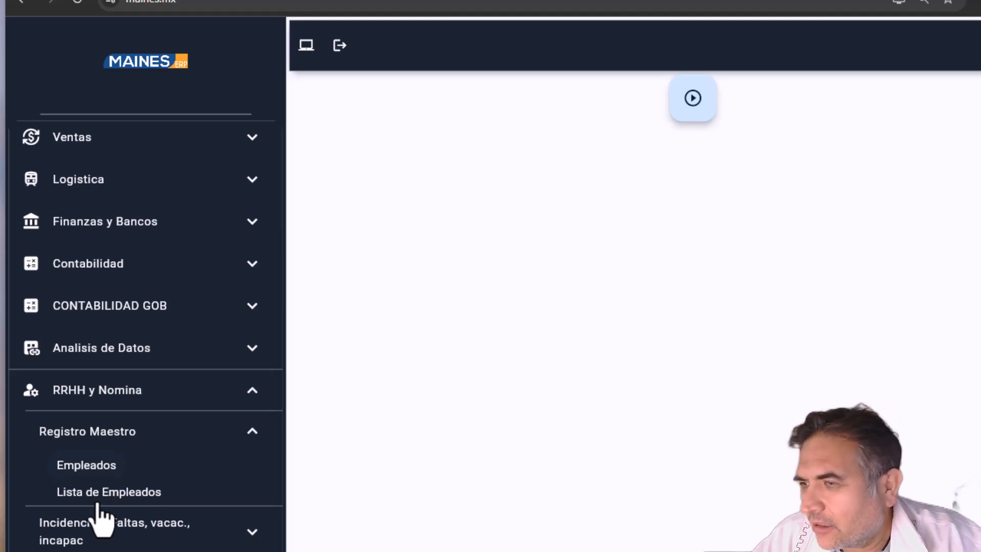
click(90, 472)
Step: Switch the form to Modificar mode and load employee 119 from the list
click(57, 72)
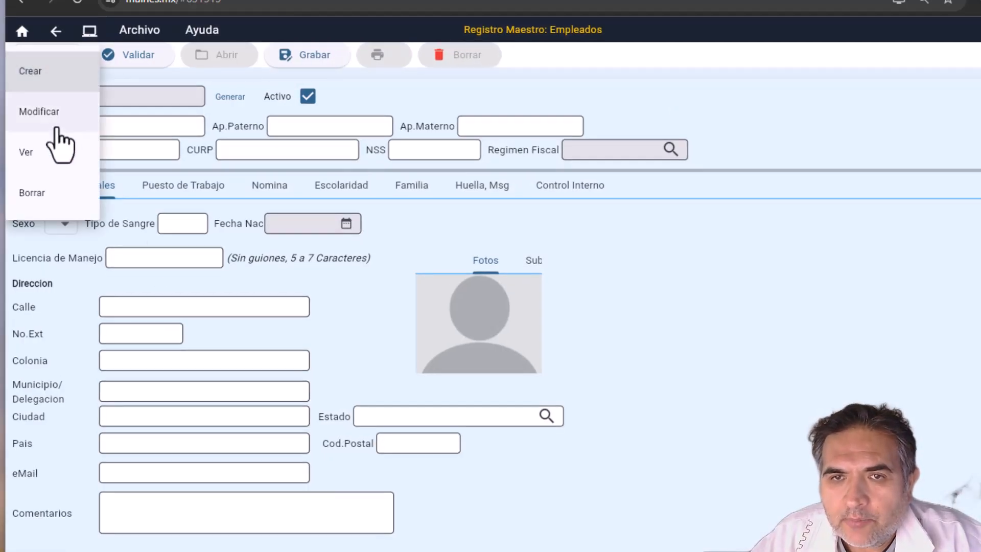
click(51, 109)
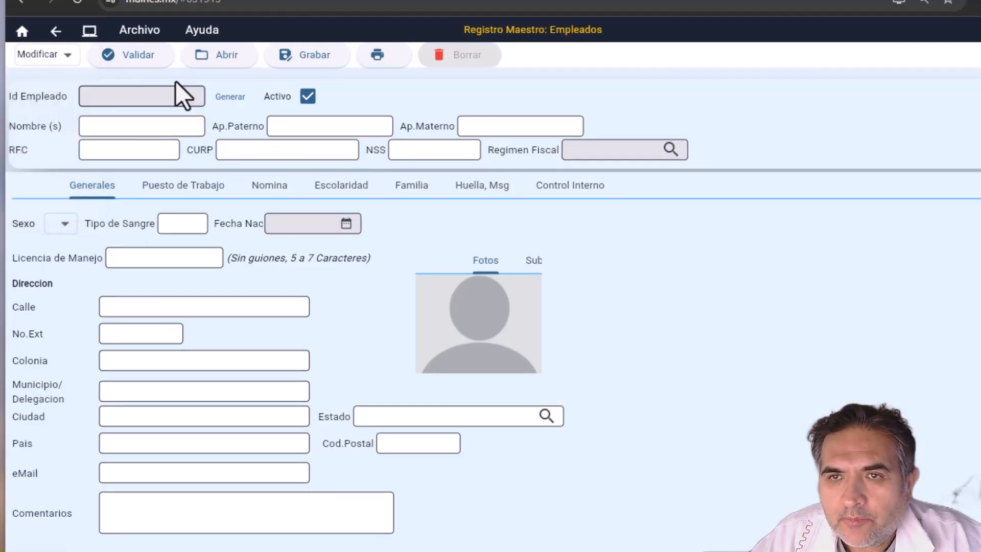
click(201, 61)
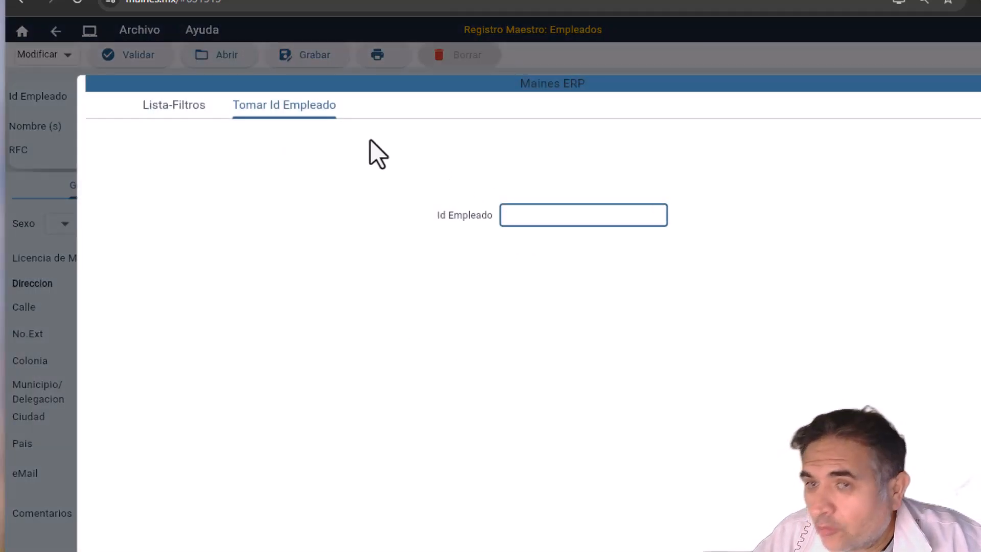
click(181, 108)
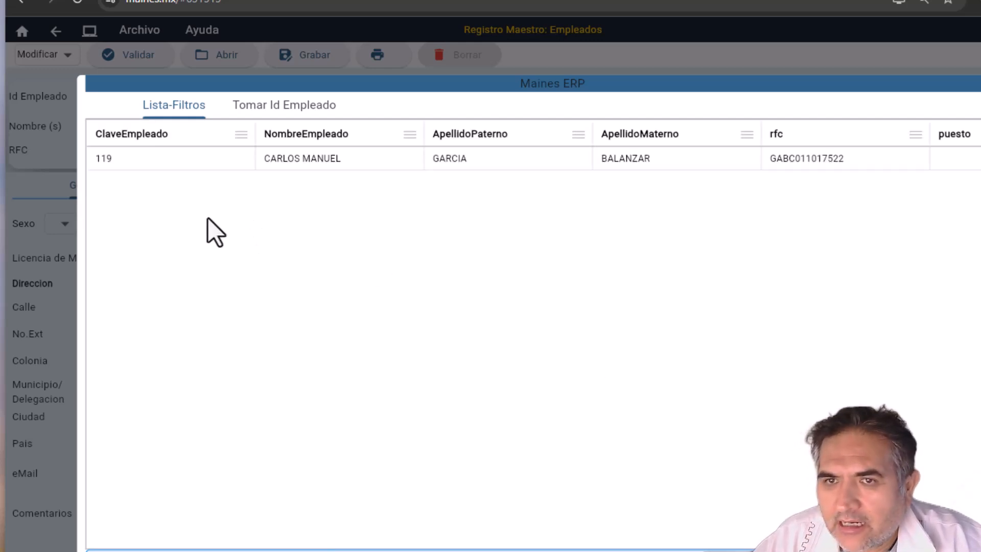
double_click(115, 160)
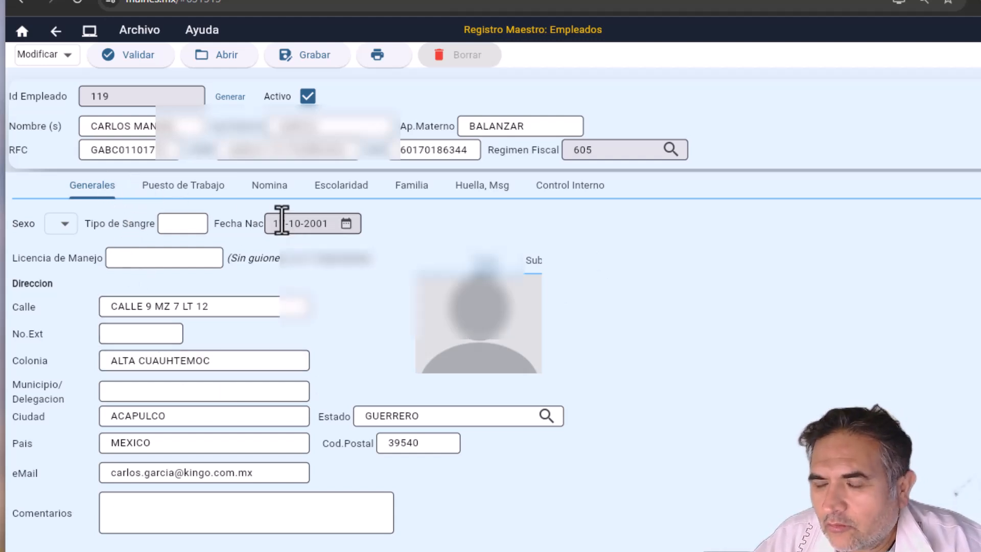
Step: Check the Nomina tab values (daily salary 500, hire date 21-03-2023), then go back to the main menu
click(258, 192)
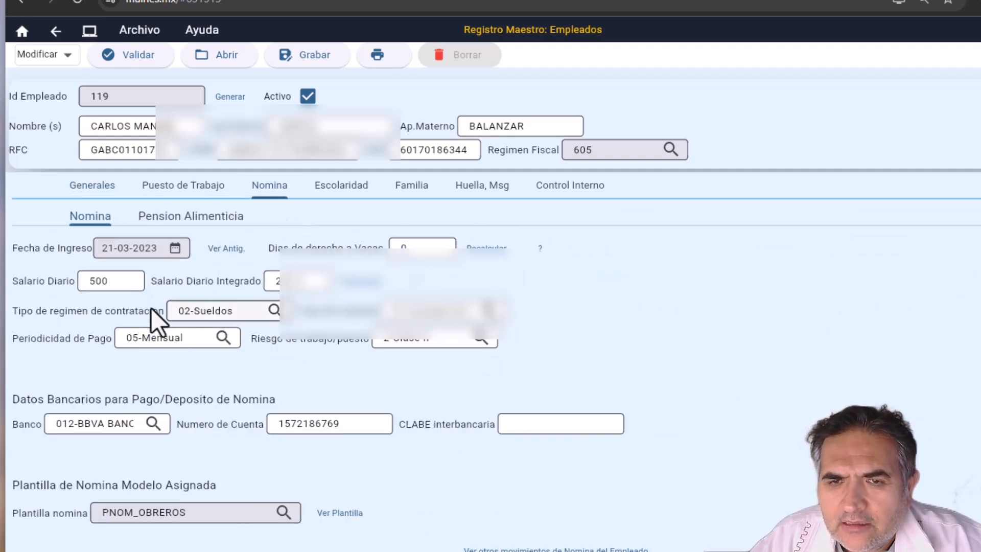
double_click(127, 281)
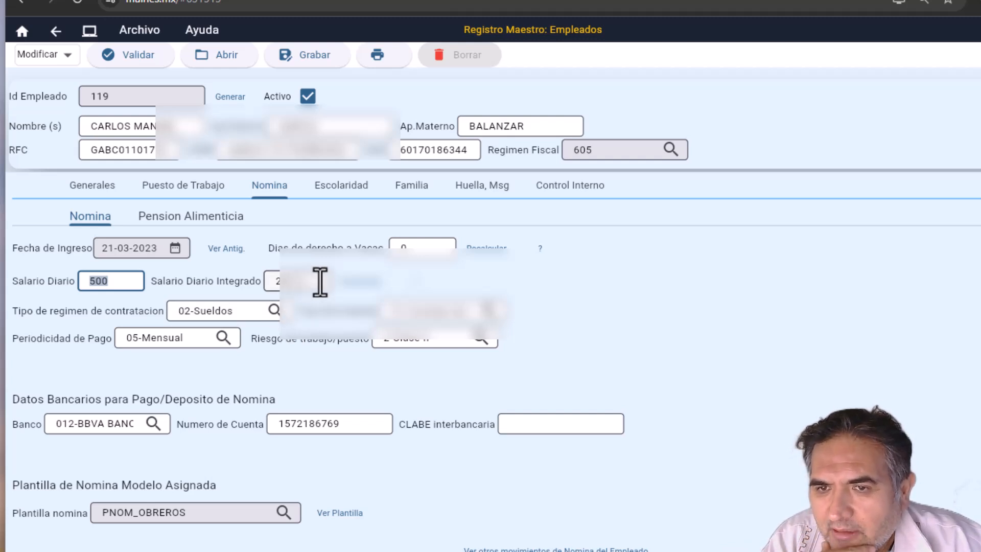
key(Tab)
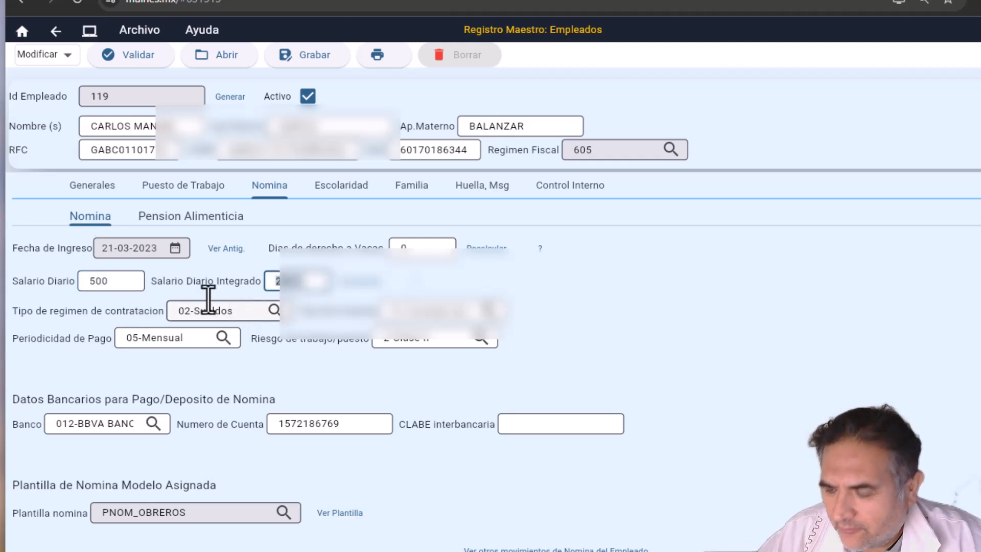
drag(96, 247, 156, 247)
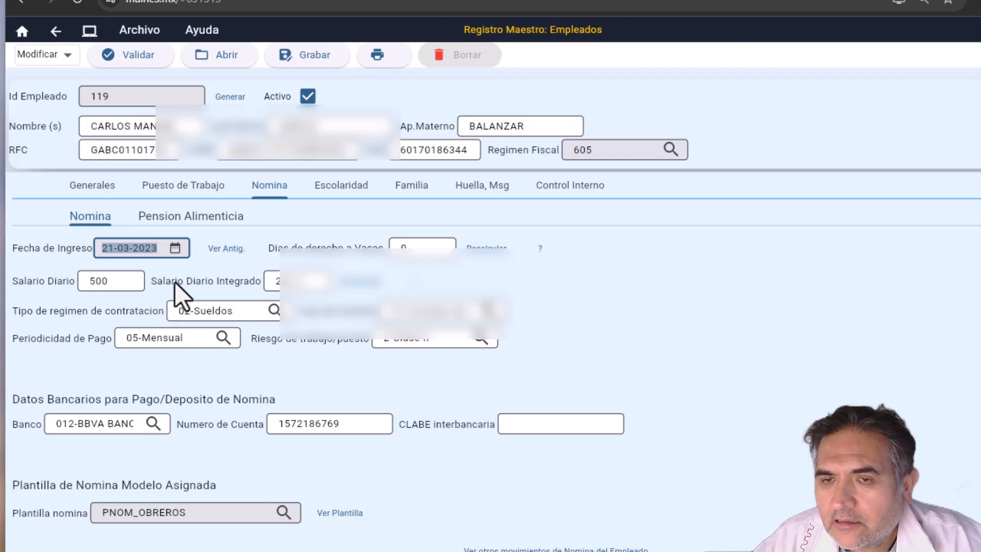
click(125, 252)
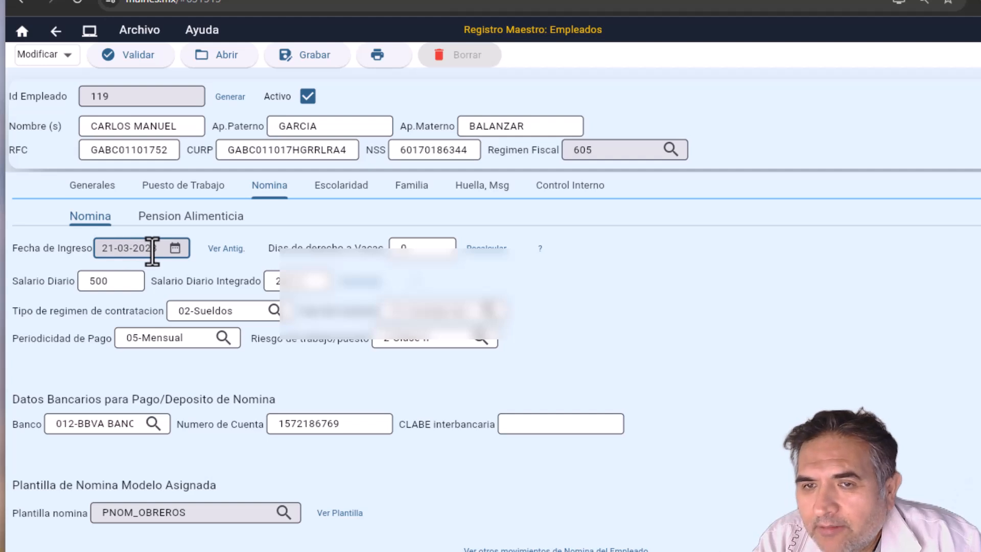
drag(159, 249, 78, 241)
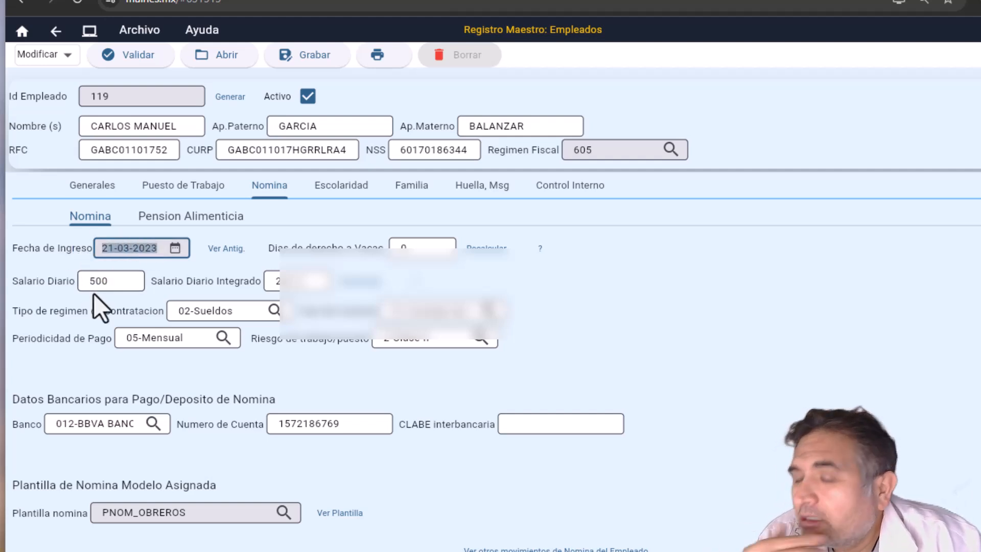
click(57, 37)
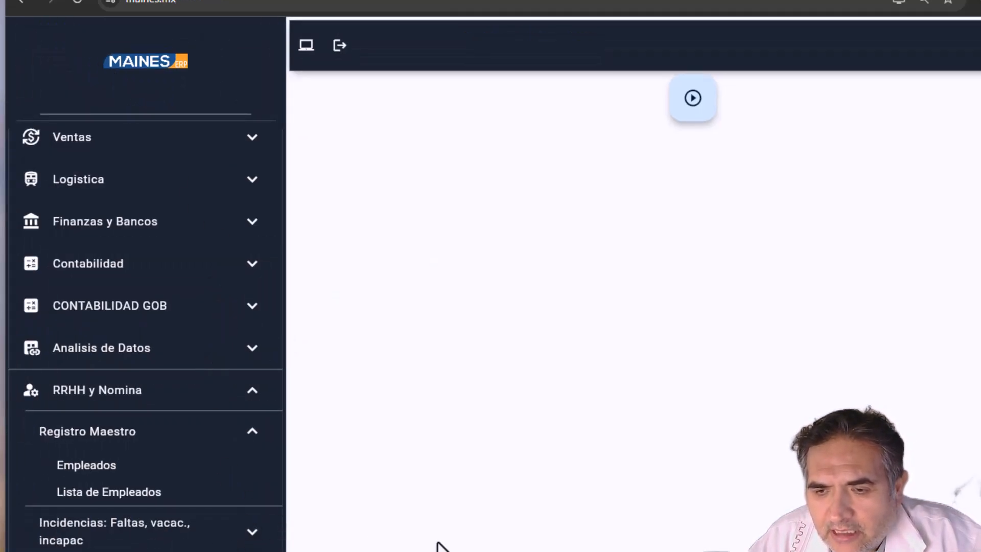
Step: Open Plantilla de Nomina from NOMINA > Registro Maestro Nomina in the sidebar
scroll(102, 480, down, 4)
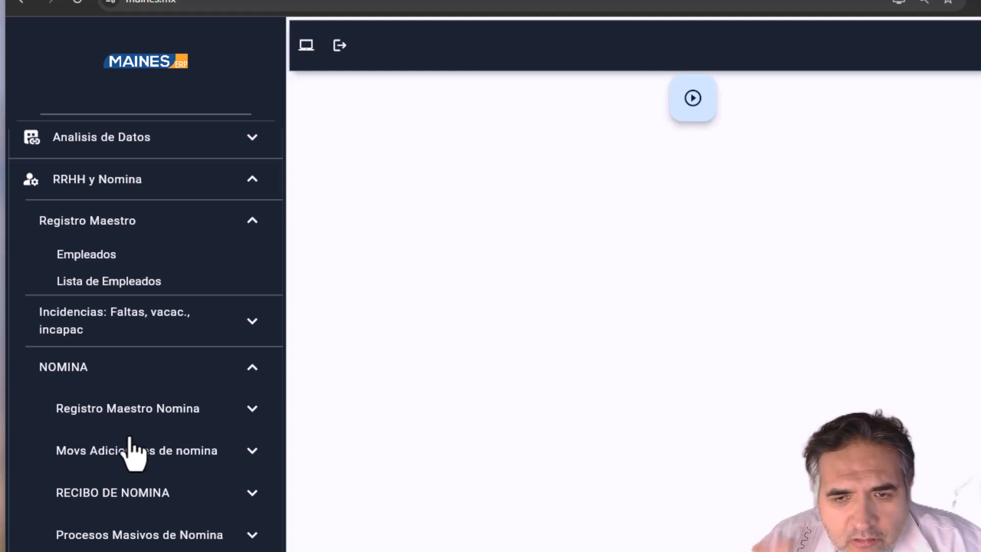
click(107, 413)
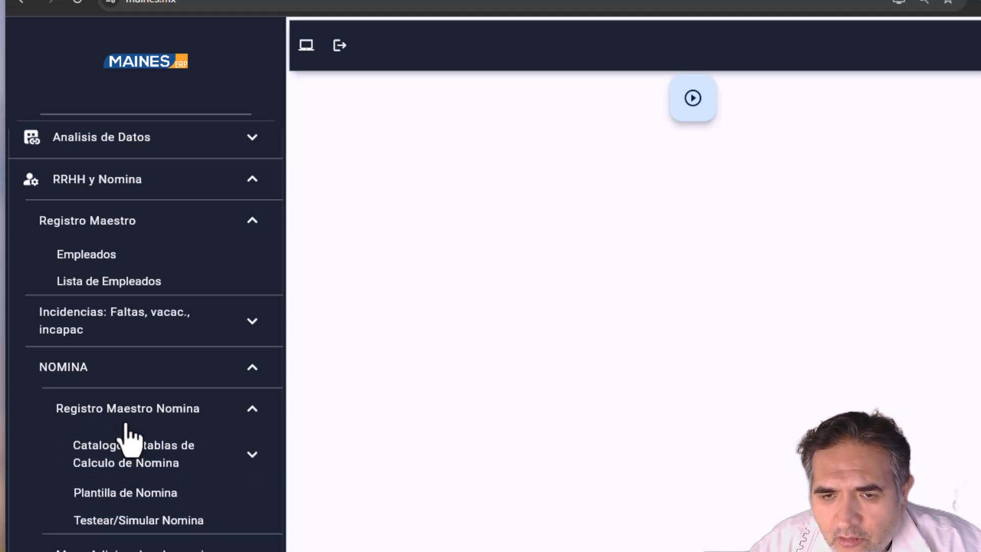
scroll(124, 437, down, 2)
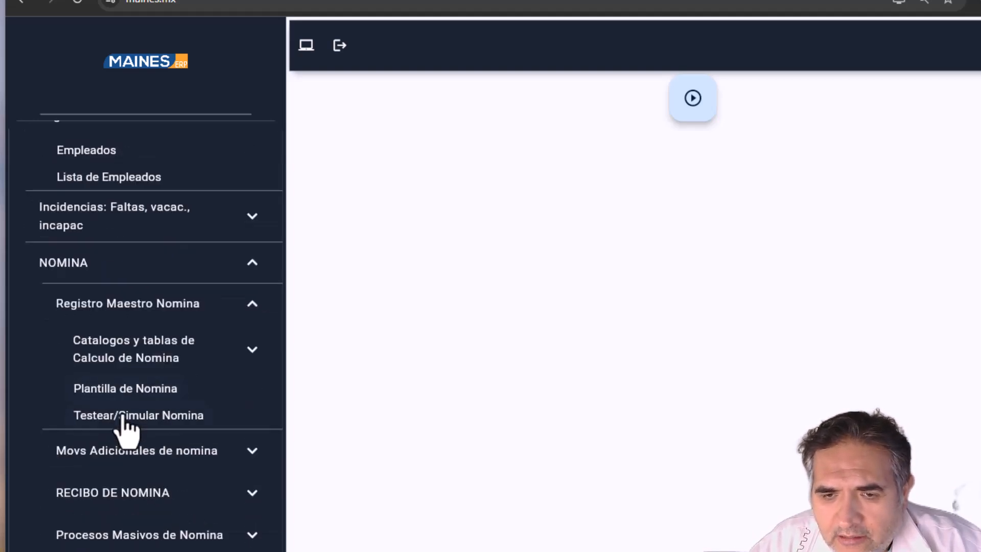
click(156, 390)
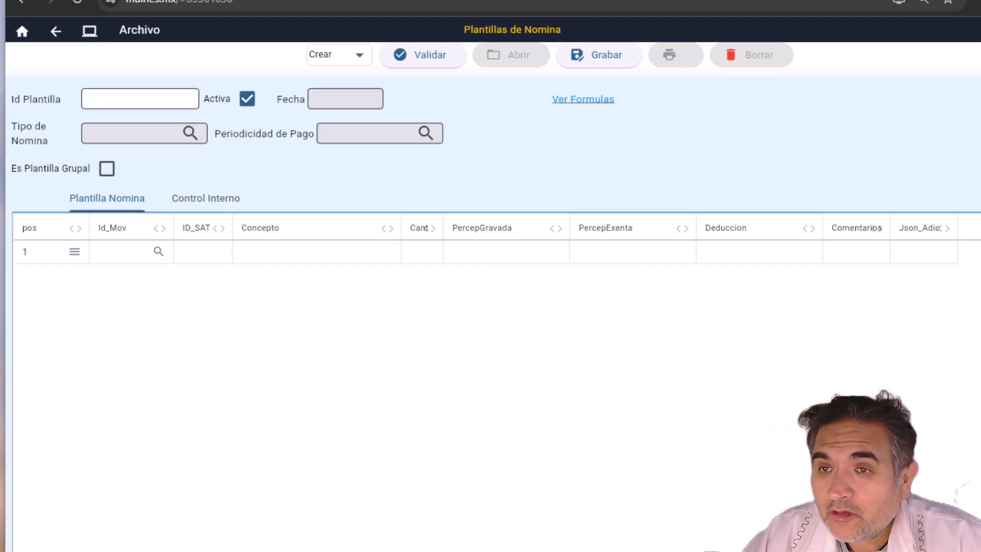
Step: Switch the form to Crear mode and enter template id P_Aguin25
click(338, 61)
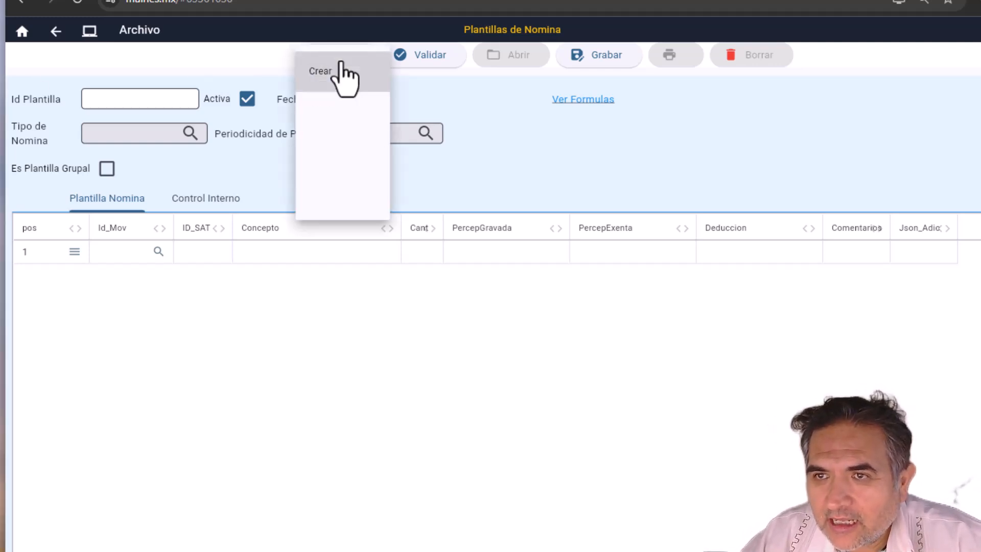
click(339, 62)
click(116, 102)
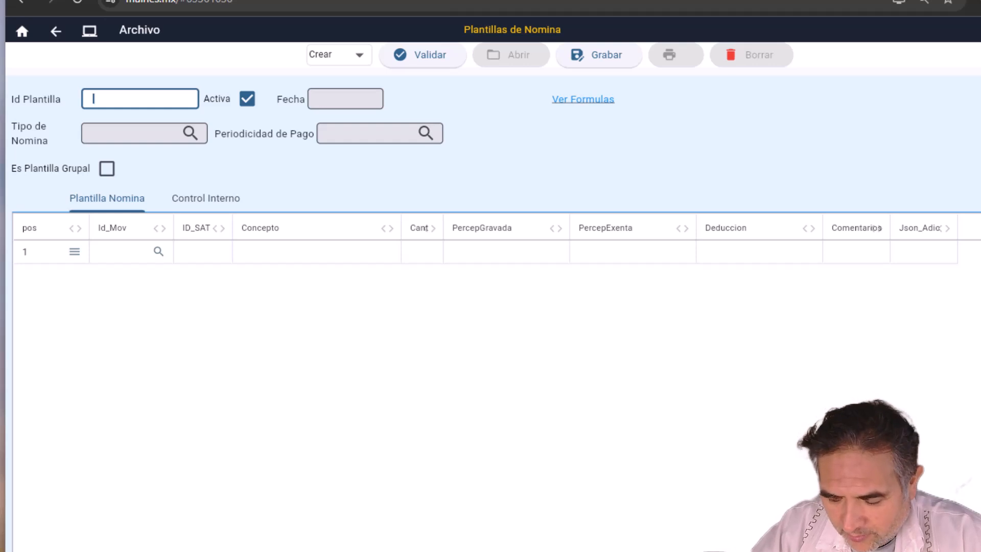
text(Pl)
key(BackSpace)
text(_)
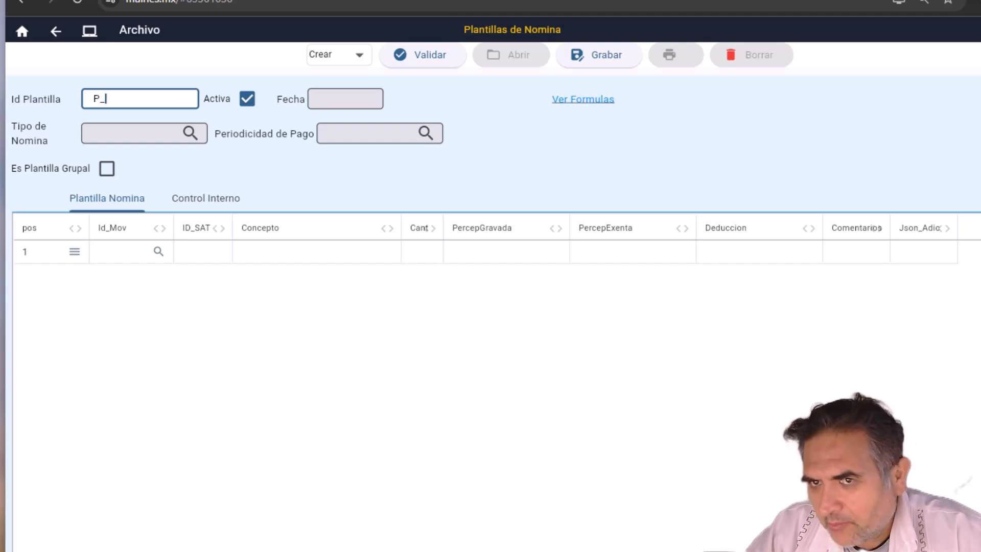
text(Agui)
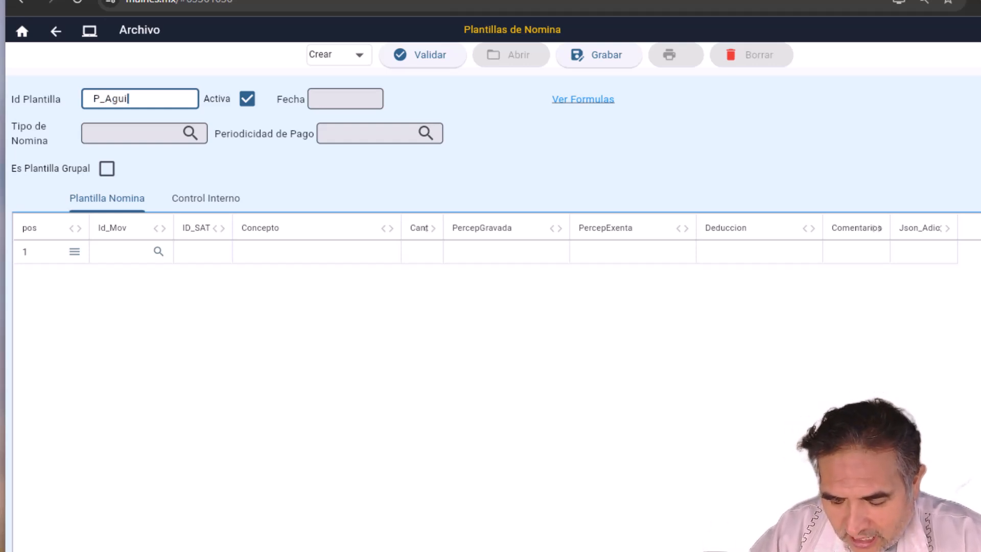
text(n)
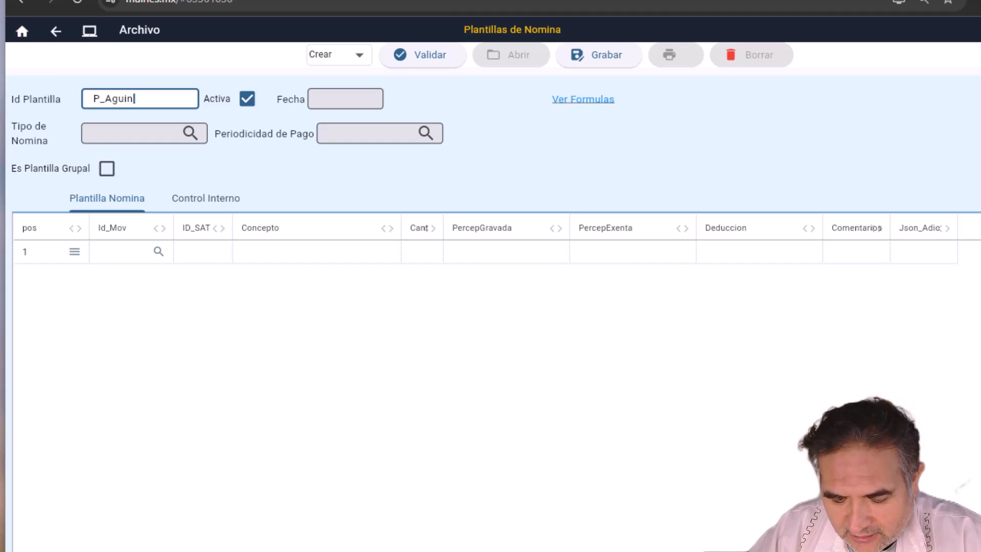
text(25)
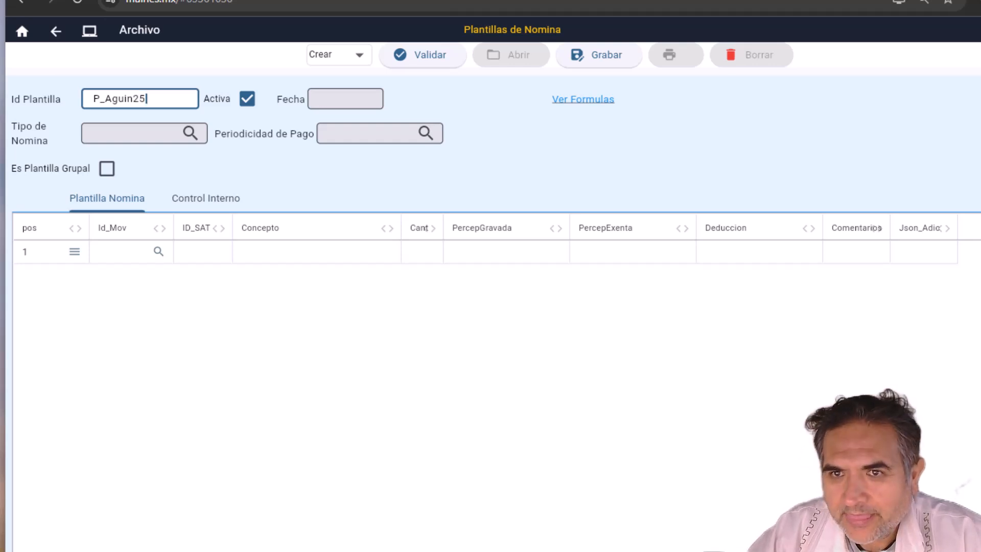
Step: Set payroll type E-Extraordinaria and payment frequency 99-Otra Periodicidad
click(190, 134)
double_click(481, 250)
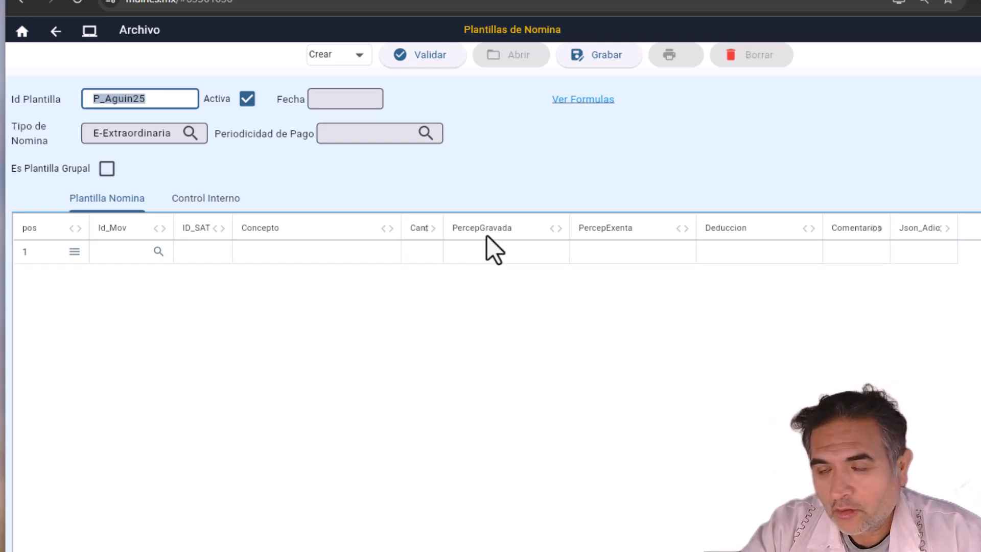
click(426, 134)
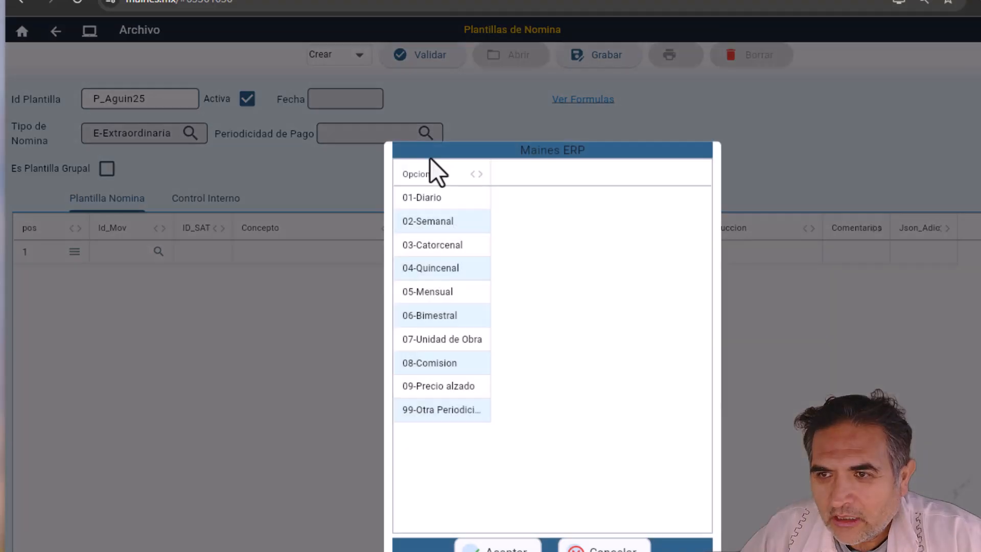
double_click(437, 410)
click(122, 252)
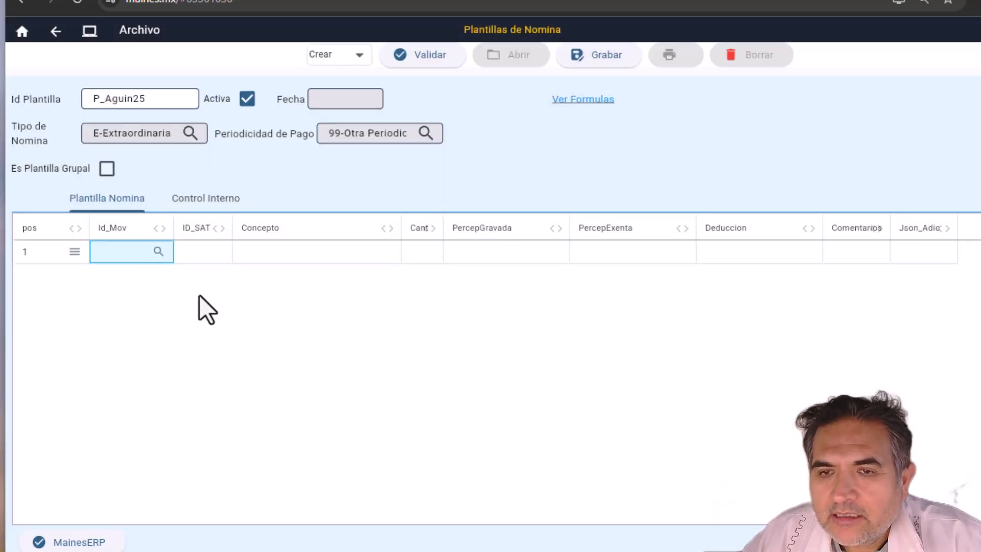
Step: Browse the concepts catalogue and insert perception P002 Gratificación Anual Aguinaldo as line 1
click(158, 252)
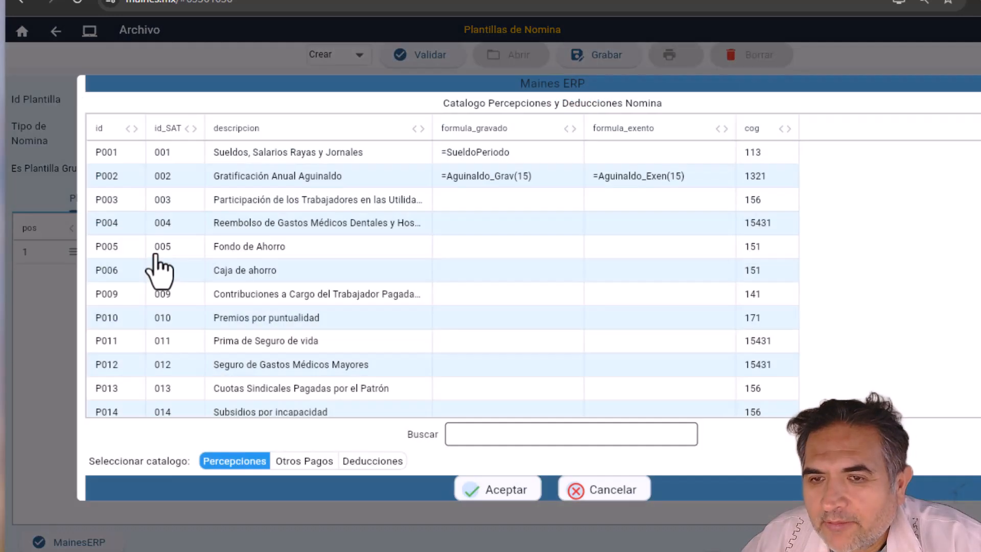
click(278, 165)
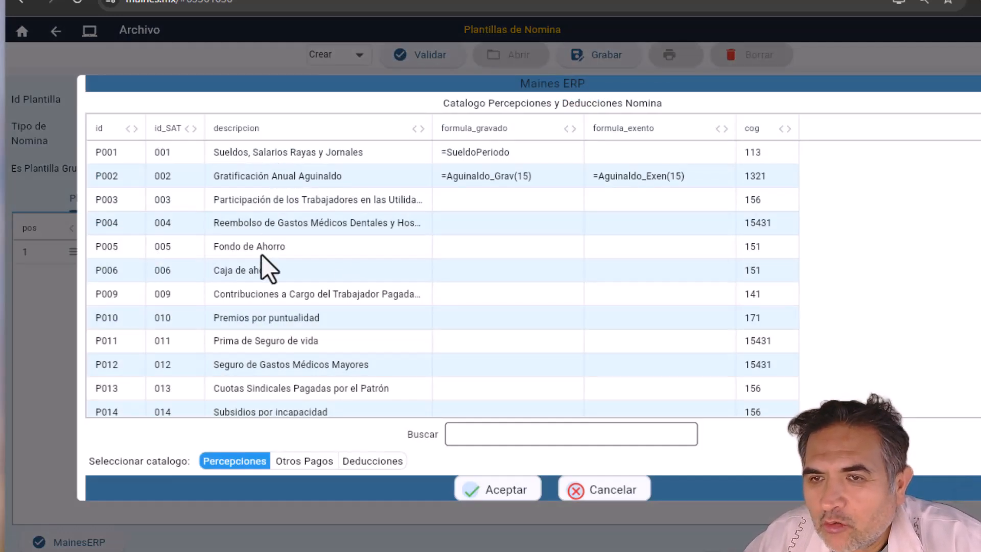
key(Down)
key(Down)
key(Down)
key(Down)
key(Down)
key(Down)
key(Down)
key(Down)
key(Down)
key(Down)
key(Down)
key(Down)
key(Up)
key(Up)
key(Up)
key(Up)
key(Up)
key(Up)
key(Up)
key(Up)
key(Up)
key(Up)
key(Up)
key(Up)
key(Up)
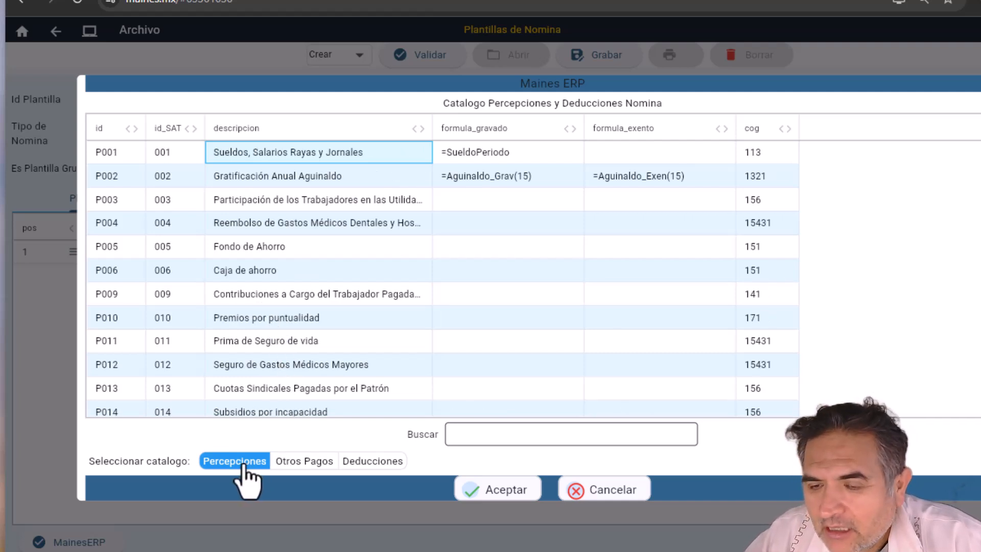
click(289, 461)
click(366, 462)
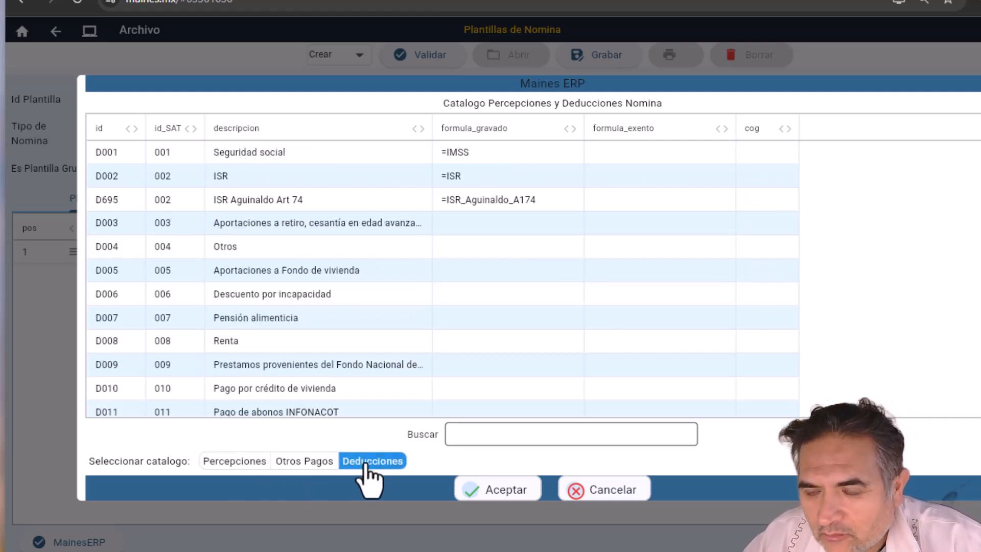
click(240, 463)
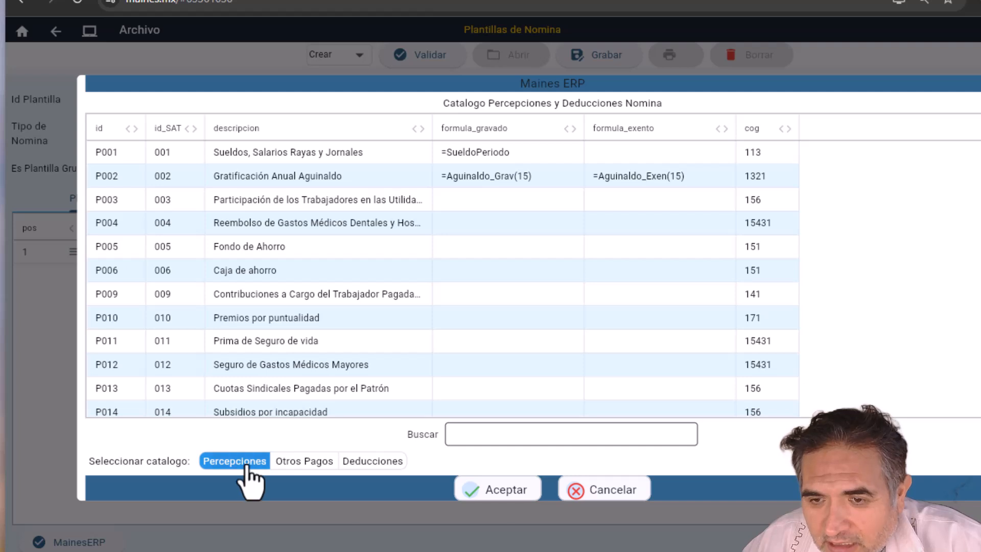
click(226, 180)
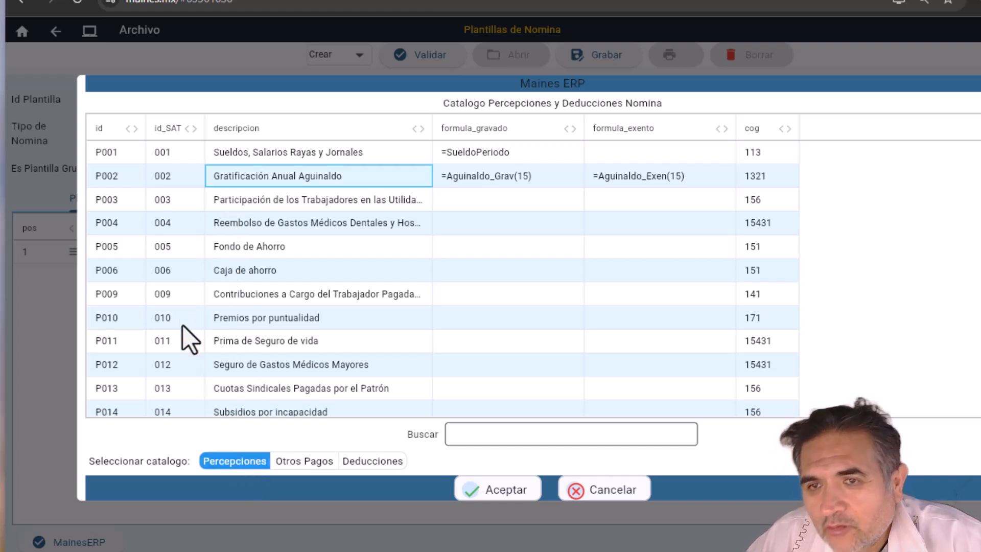
click(122, 177)
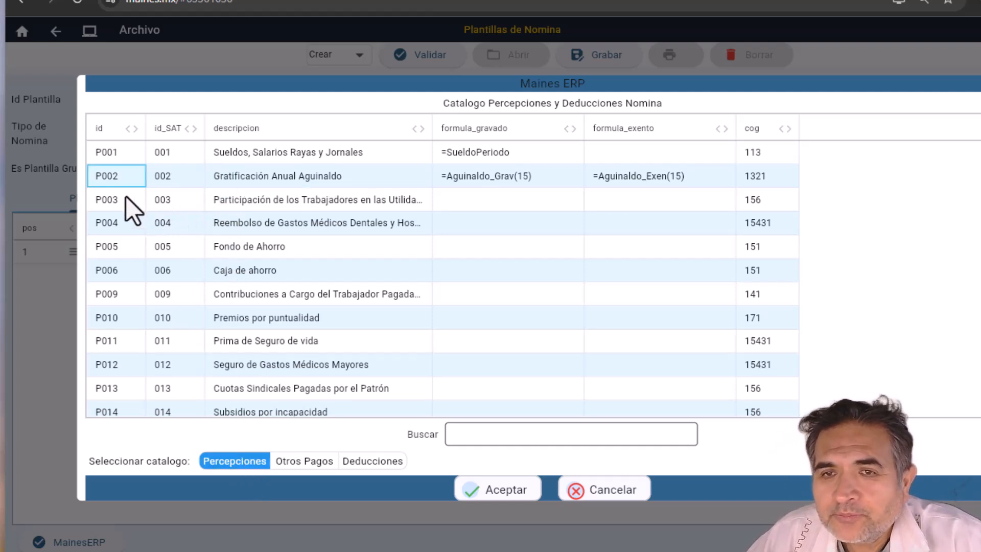
click(183, 181)
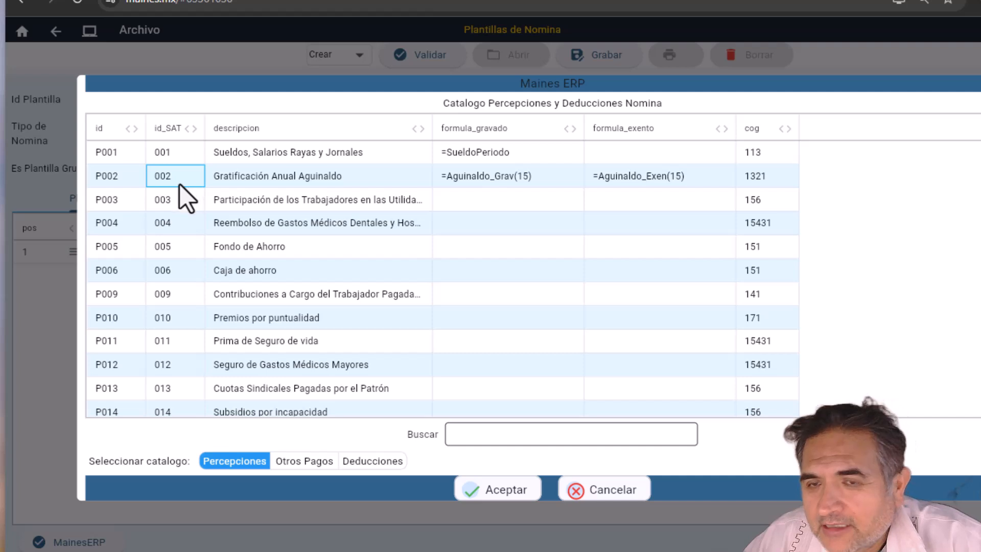
click(122, 179)
double_click(115, 179)
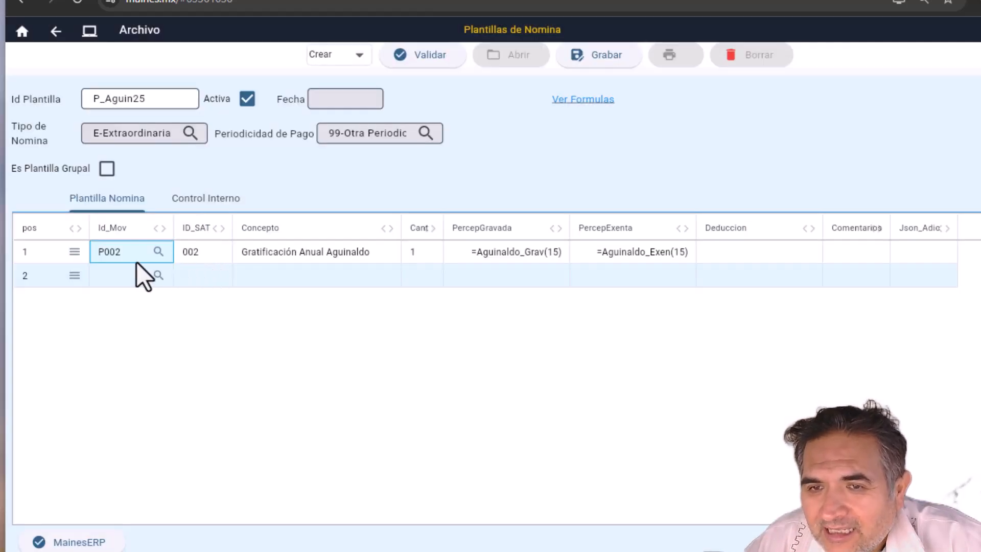
Step: Change the taxable aguinaldo formula's day argument from 15 to 20
click(251, 258)
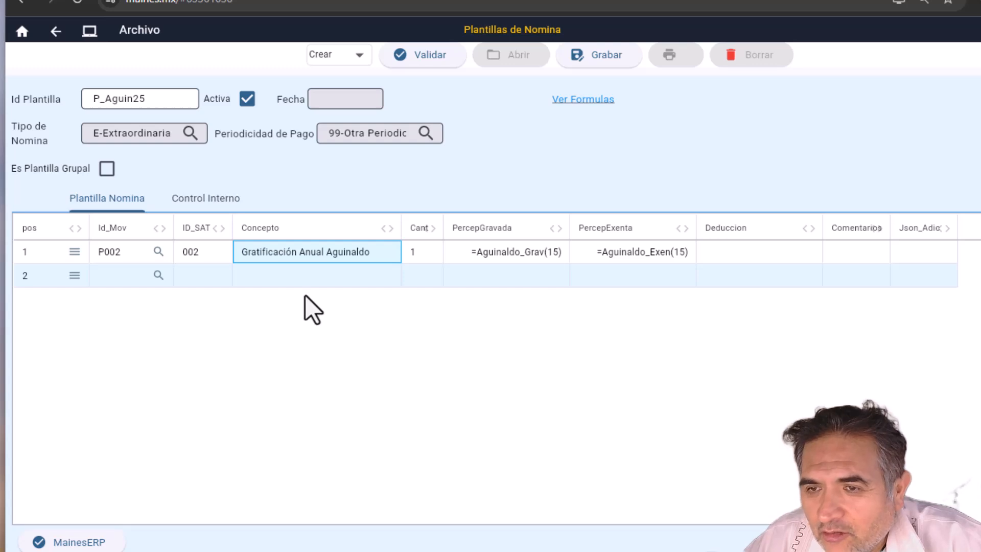
key(Tab)
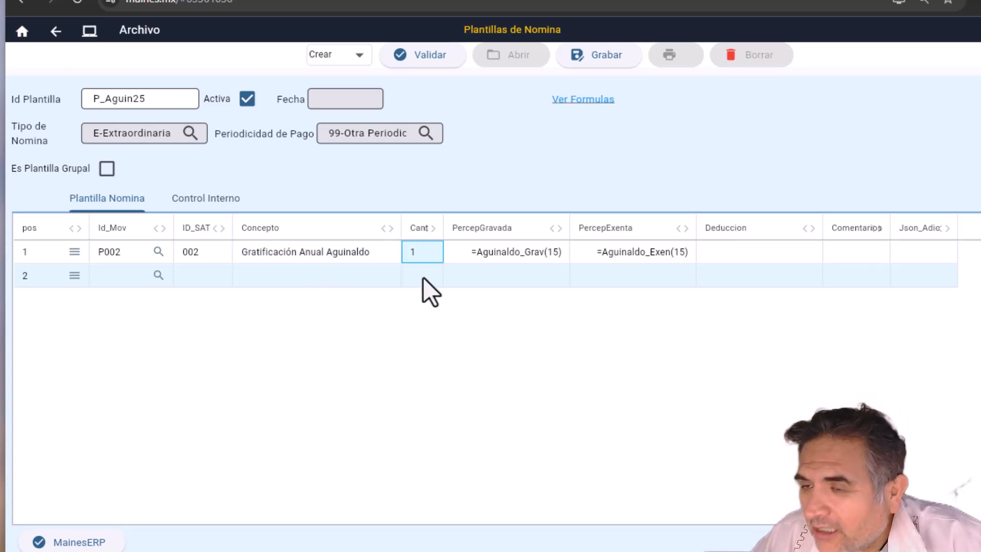
key(Tab)
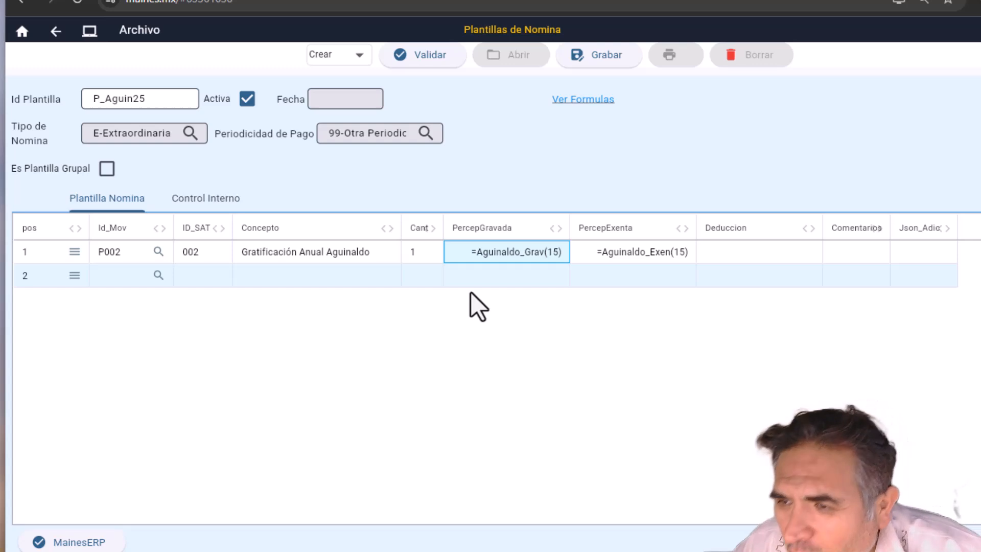
click(551, 259)
key(Left)
key(Escape)
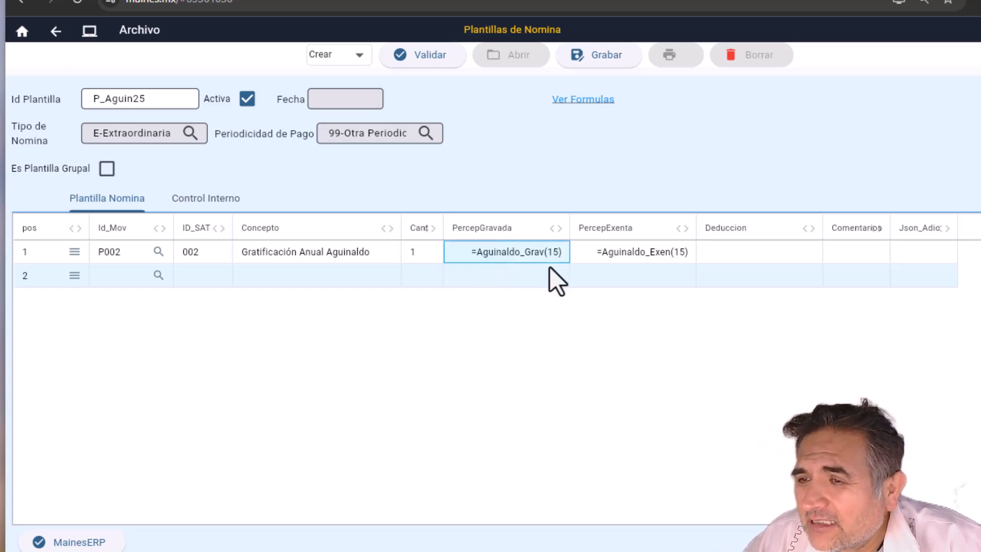
key(Right)
key(Left)
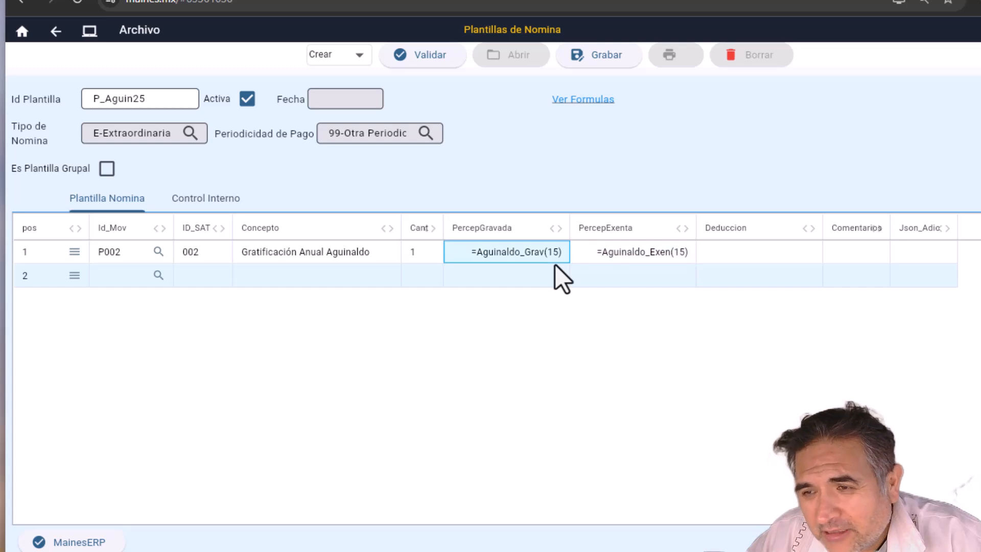
key(F2)
key(Left)
key(Right)
key(Right)
key(Right)
key(Right)
key(Right)
key(Right)
key(Right)
key(Right)
key(Right)
key(Right)
key(Right)
key(Right)
key(Right)
key(Right)
key(Right)
key(Right)
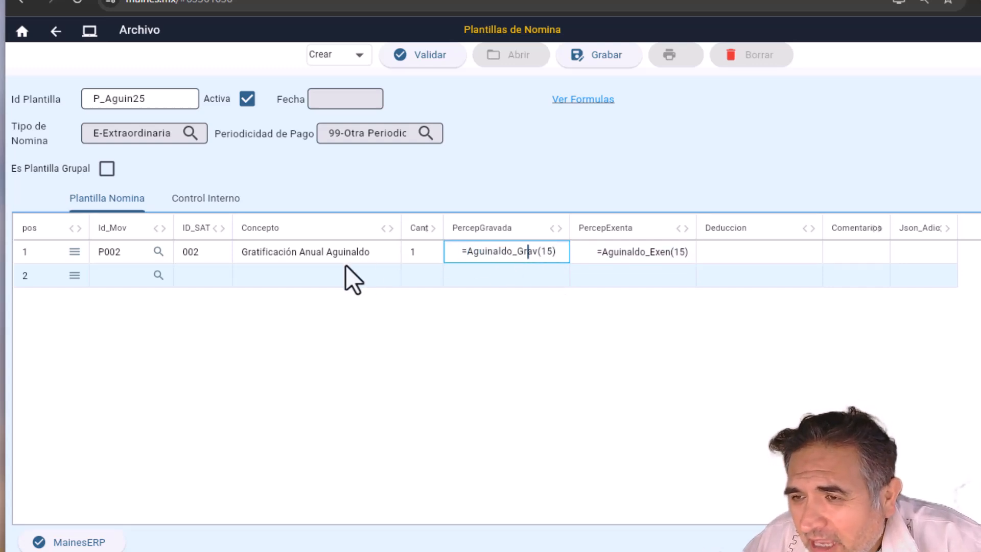
key(shift+Right)
key(shift+Right)
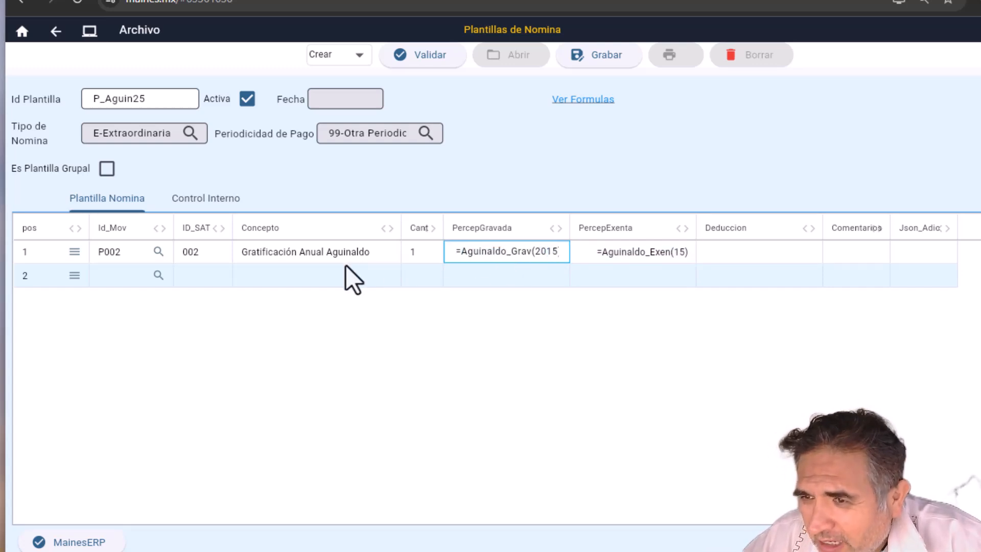
text(20)
key(Return)
Step: Change the exempt aguinaldo formula to 20 days as well
key(Right)
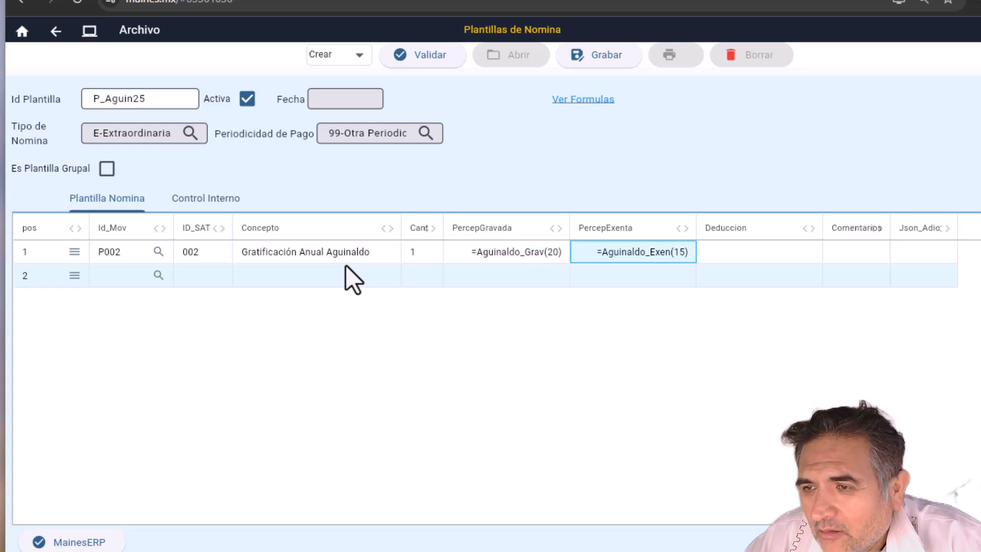
key(F2)
key(Left)
key(Right)
key(End)
key(Left)
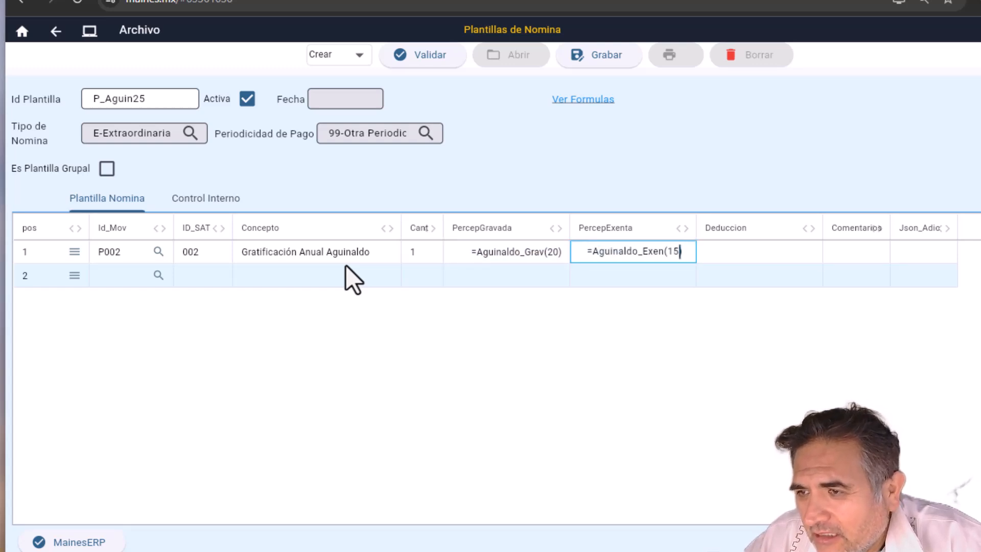
key(BackSpace)
key(BackSpace)
text(20)
key(Return)
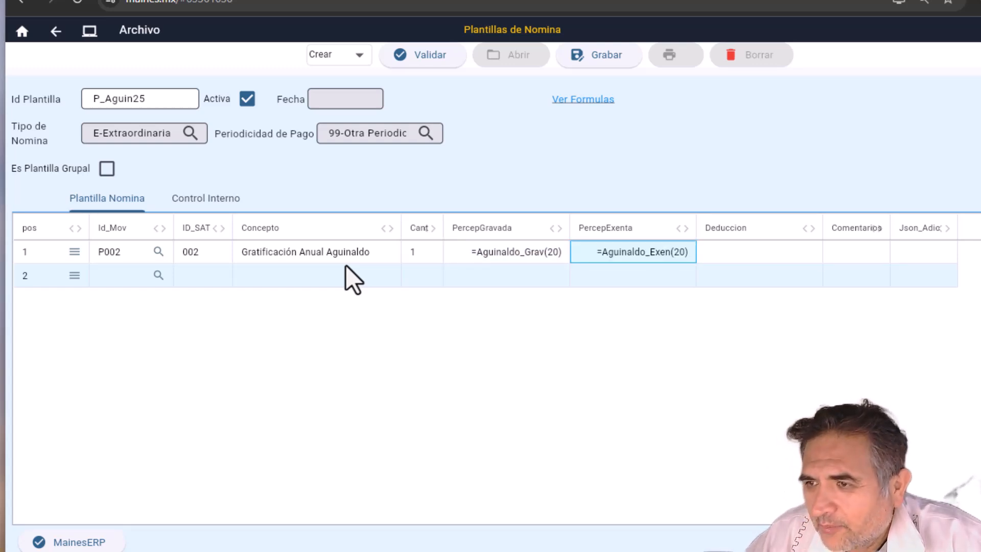
Step: Restore the taxable formula to =Aguinaldo_Grav(15)
key(Left)
key(F2)
key(Home)
key(Right)
key(Right)
key(Right)
key(Right)
key(Right)
key(Right)
key(Right)
key(Right)
key(Right)
key(Right)
key(Right)
key(Right)
key(Right)
key(Right)
key(Right)
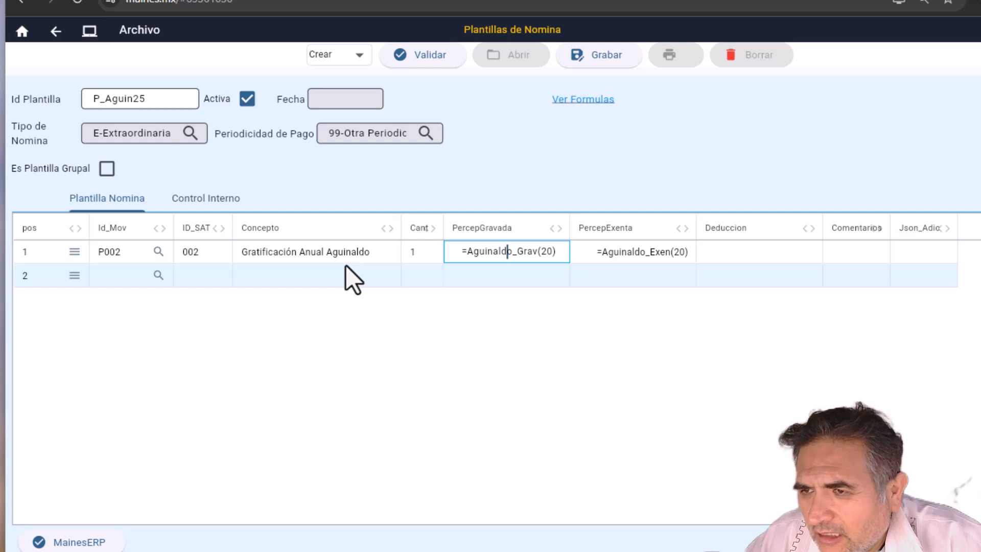
key(Right)
key(Delete)
text(1)
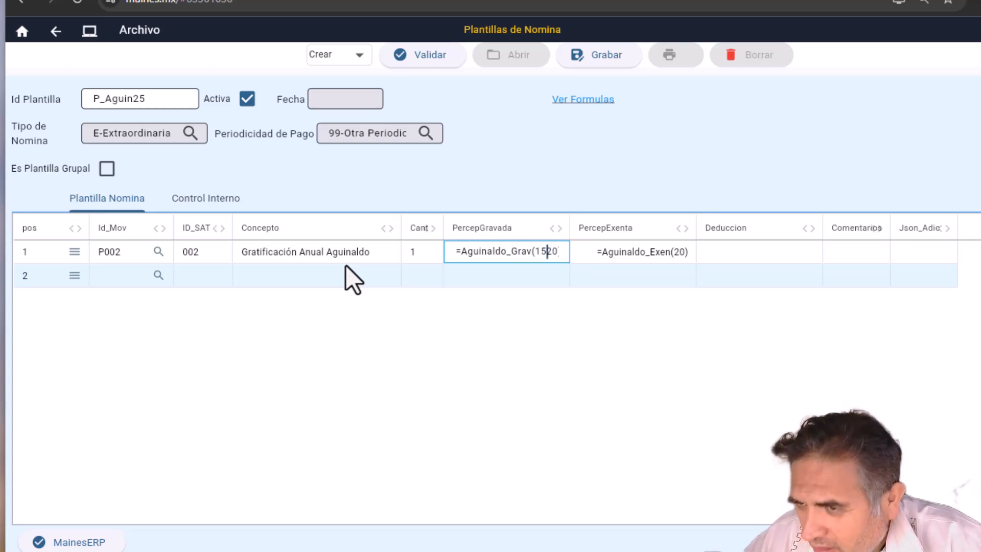
key(Delete)
text(5)
key(Return)
Step: Restore the exempt formula to =Aguinaldo_Exen(15)
key(Right)
key(F2)
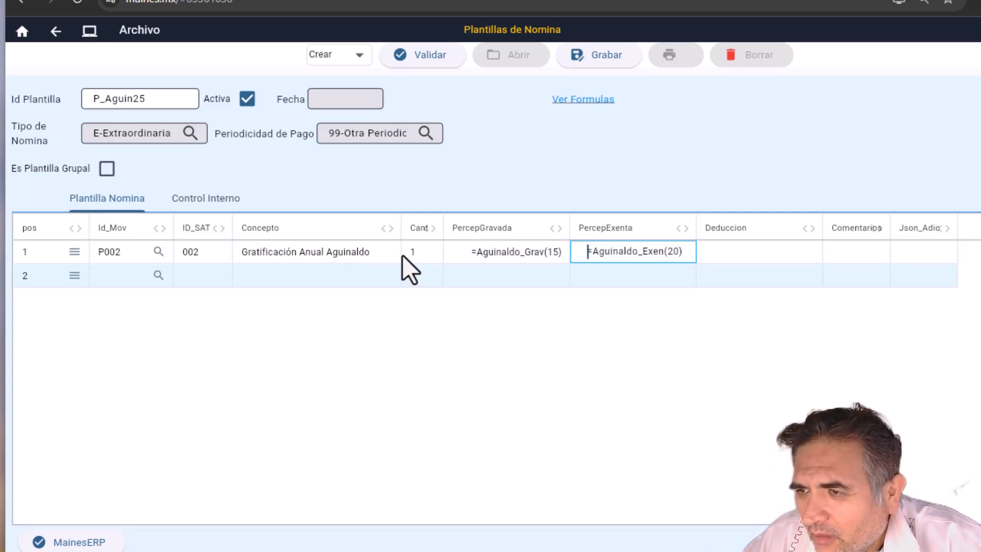
key(Right)
key(End)
key(Left)
key(BackSpace)
key(BackSpace)
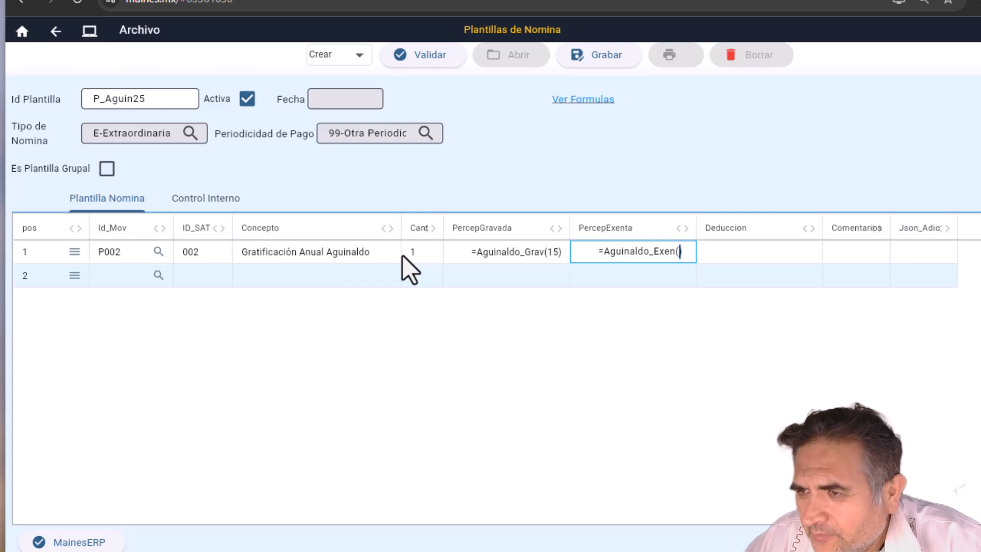
text(15)
key(Return)
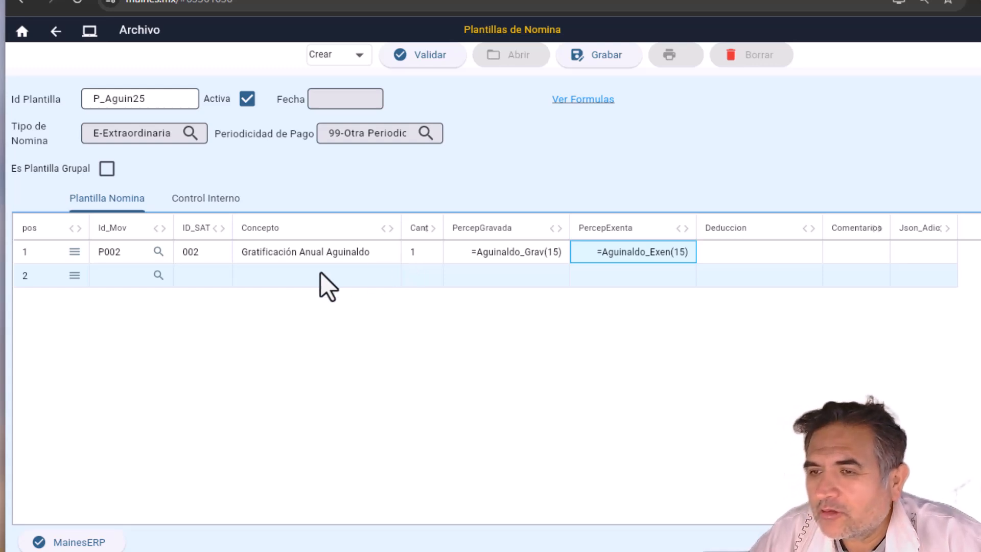
Step: Try a Dias_ALa argument in the taxable formula, then revert it to 15
key(Left)
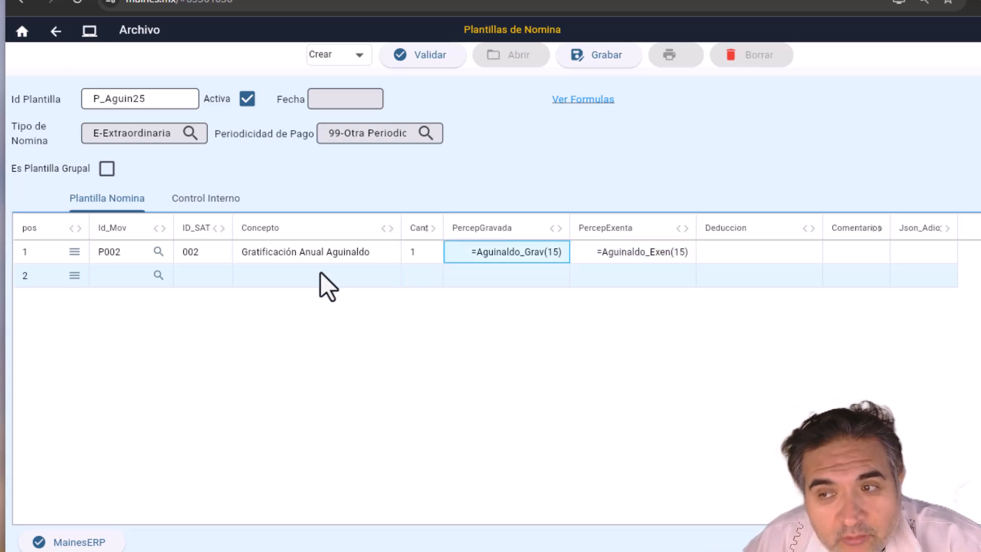
key(F2)
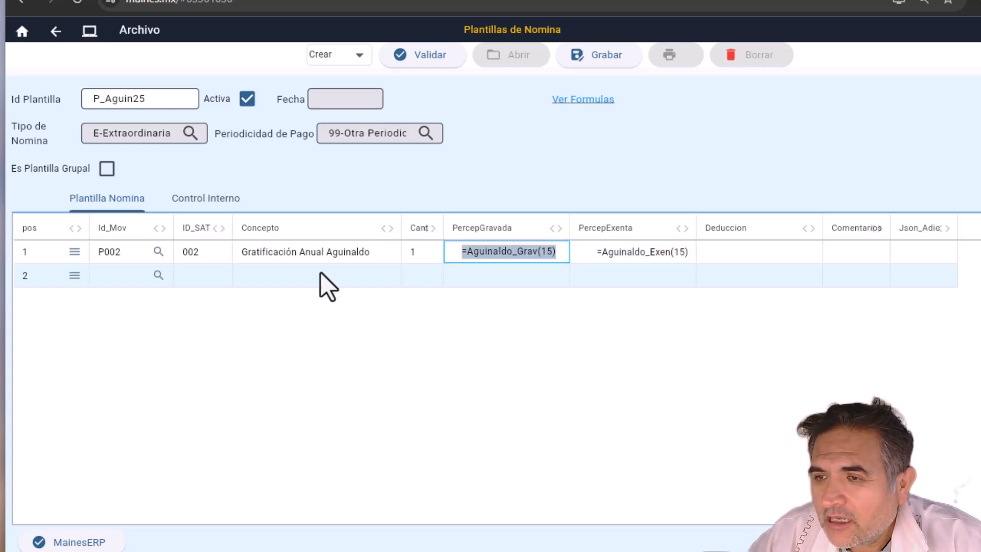
key(Right)
key(Left)
key(Left)
key(Left)
key(Delete)
key(Delete)
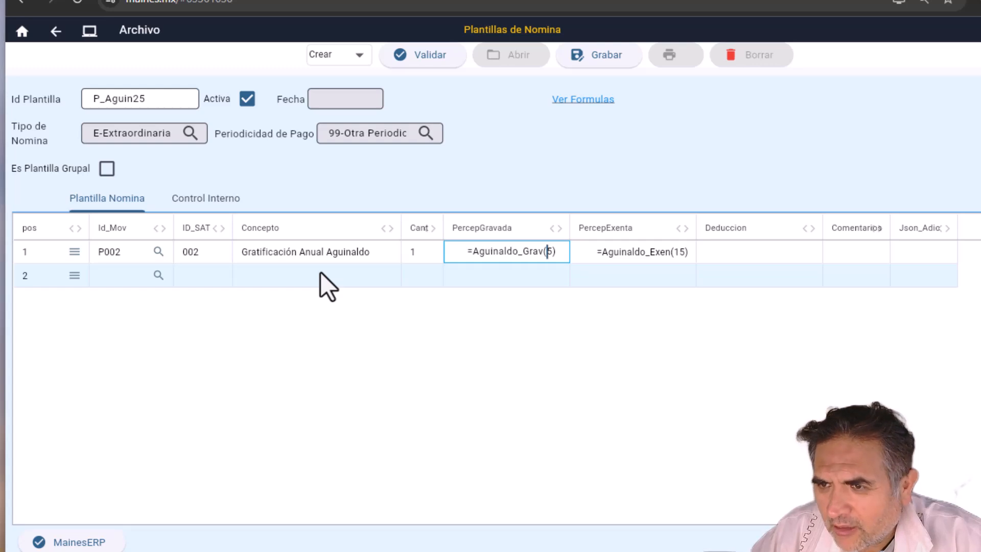
text(Dias)
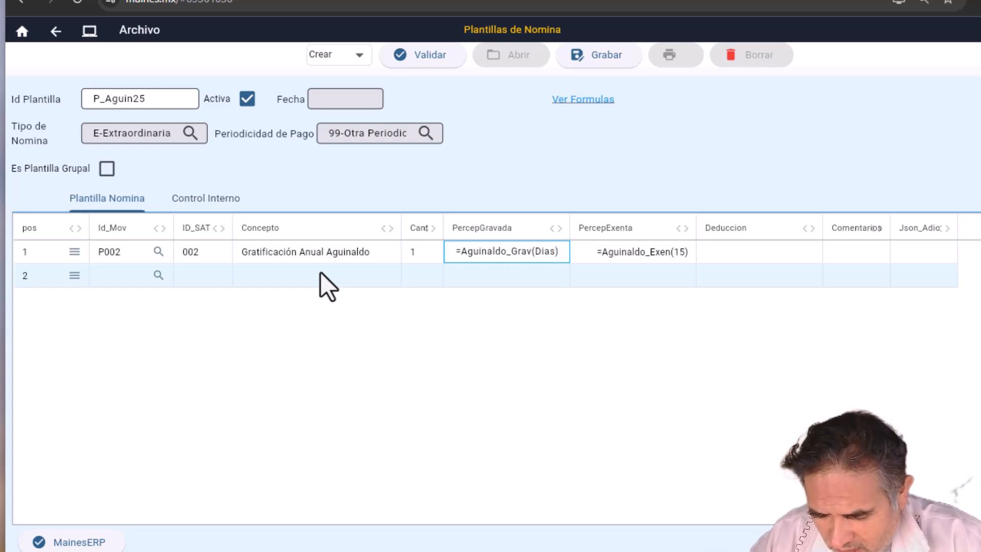
text(_)
key(BackSpace)
text(ALa)
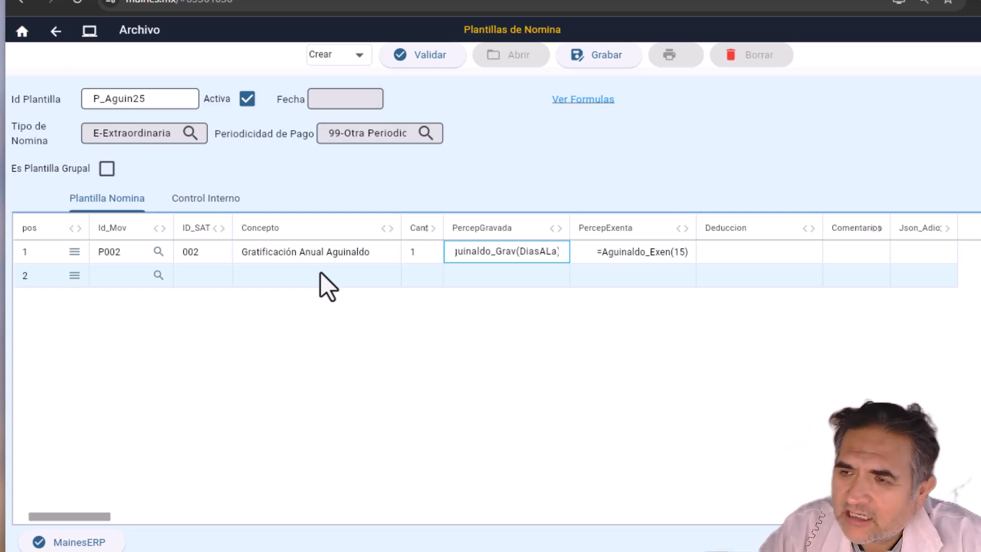
key(BackSpace)
key(BackSpace)
key(BackSpace)
key(BackSpace)
key(BackSpace)
key(BackSpace)
key(BackSpace)
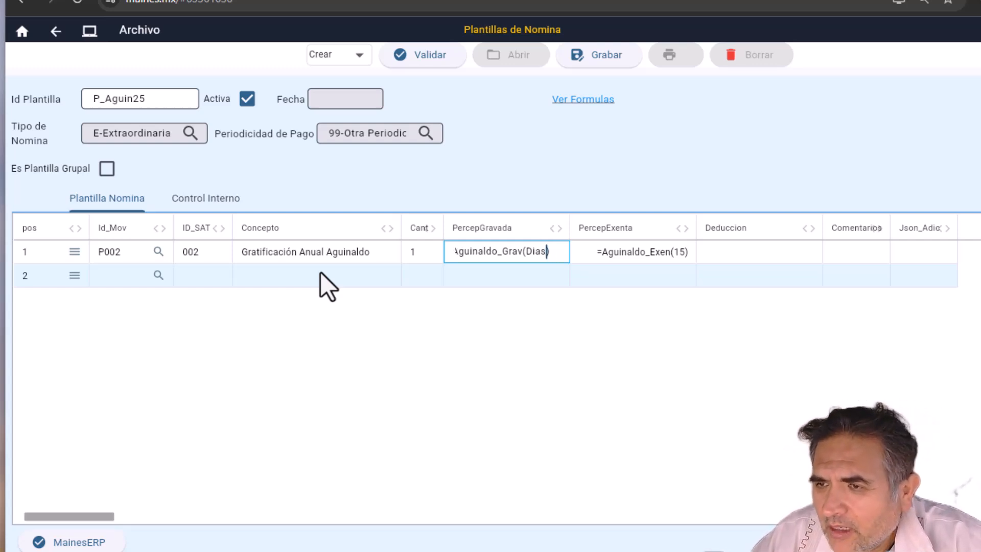
text())
text(15)
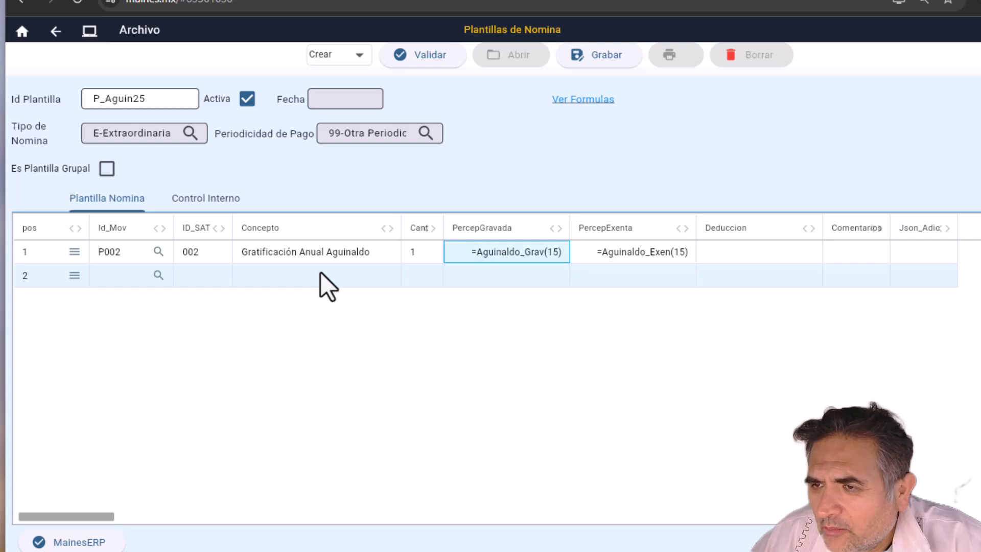
key(Tab)
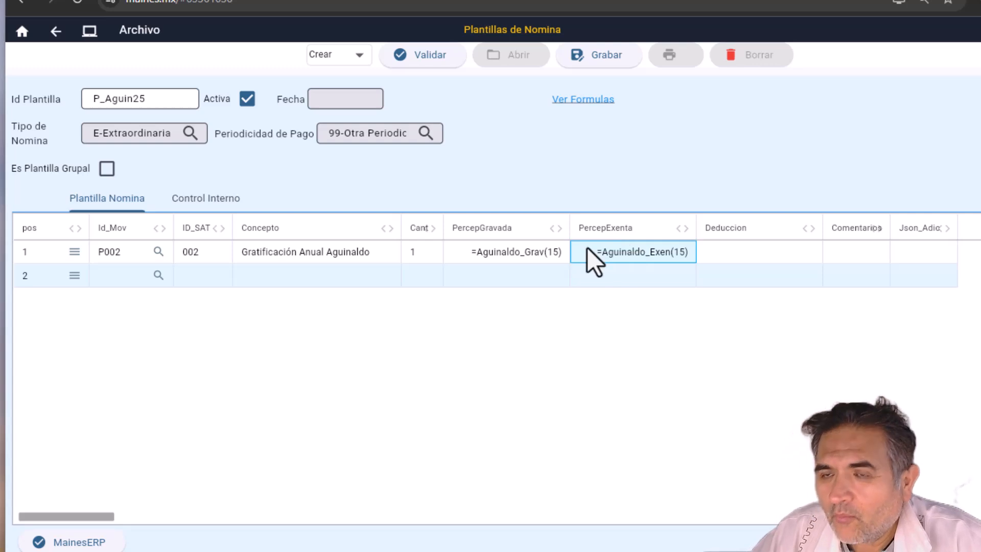
Step: Insert deduction D695 ISR Aguinaldo Art 74 from the Deducciones catalogue into row 2
click(158, 295)
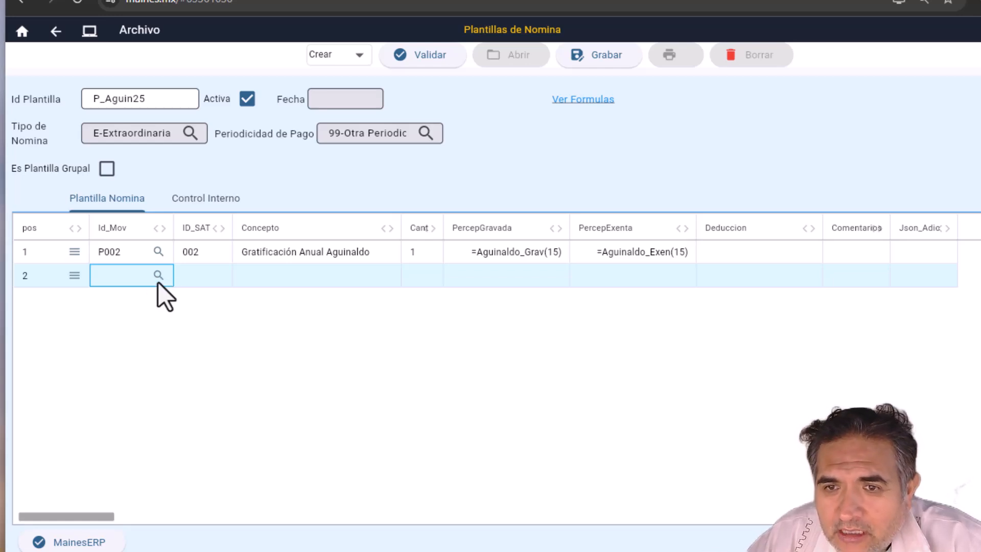
click(158, 276)
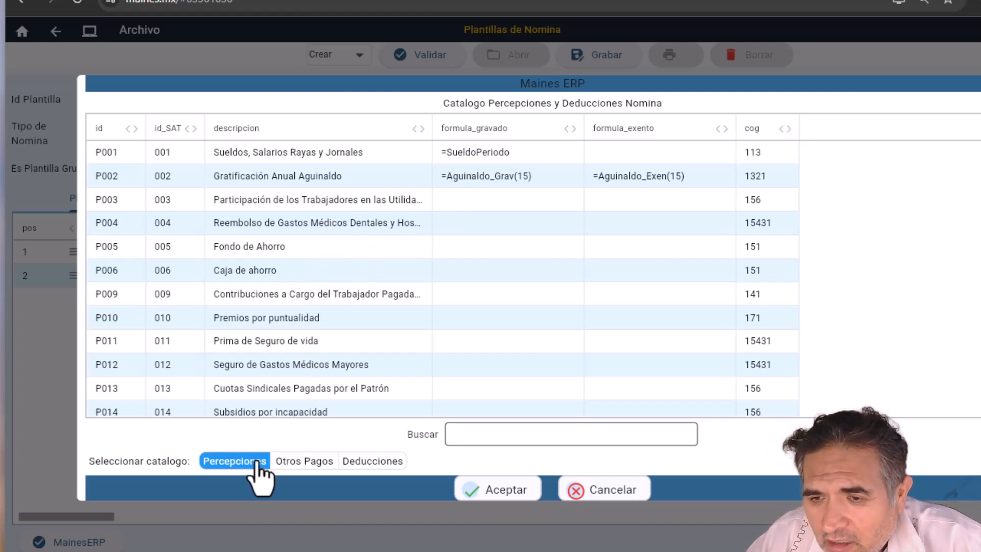
click(361, 462)
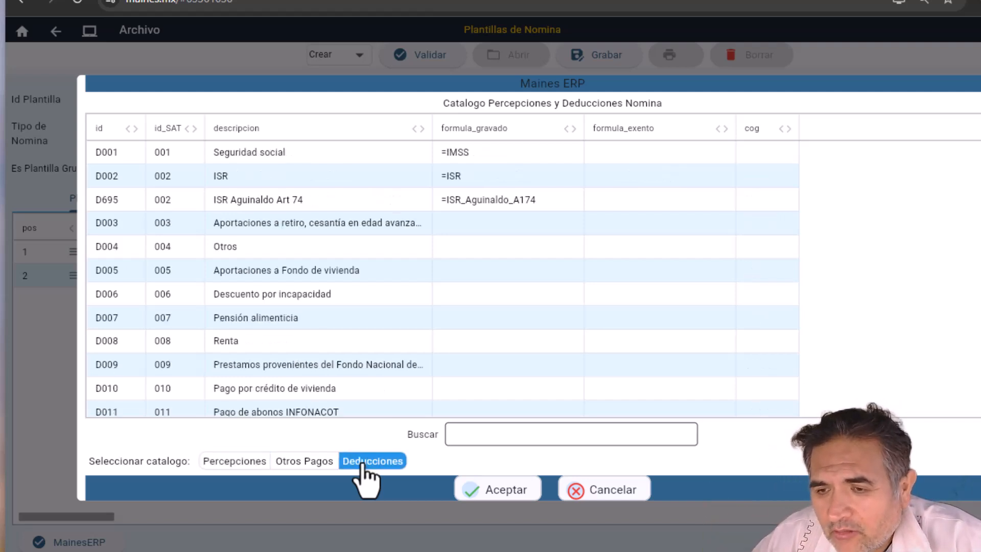
click(214, 162)
key(Down)
key(Down)
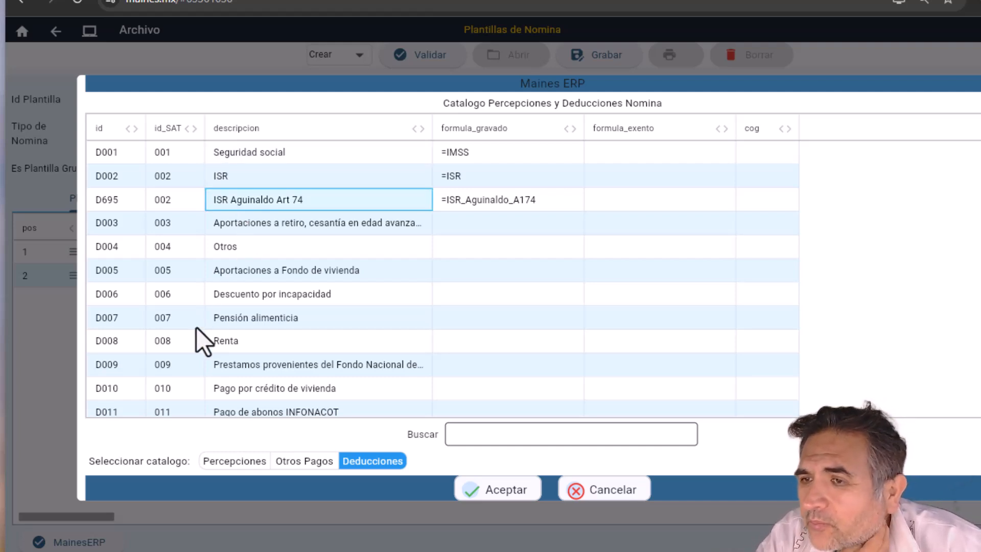
double_click(330, 201)
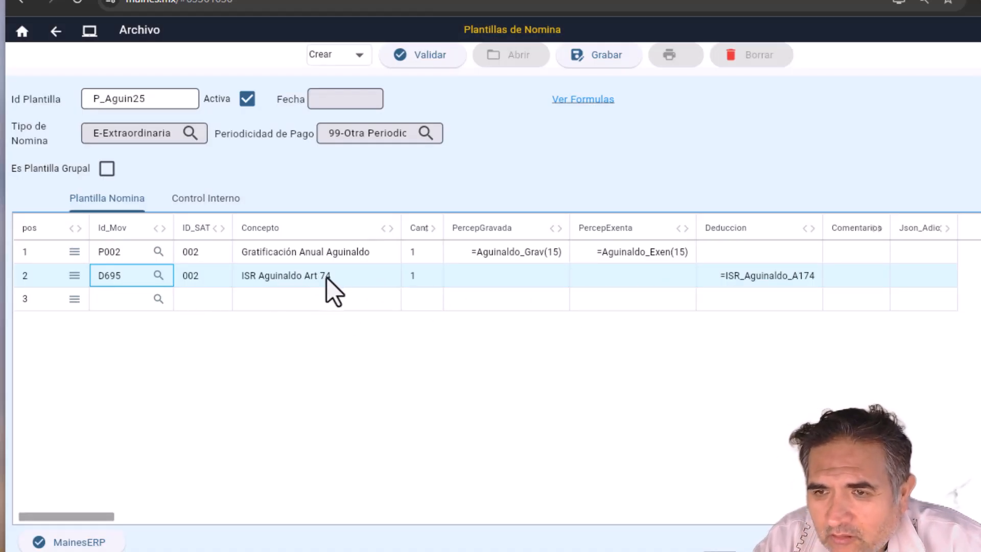
Step: Correct row 2's concept text to ISR Aguinaldo Art 174
click(341, 282)
click(345, 284)
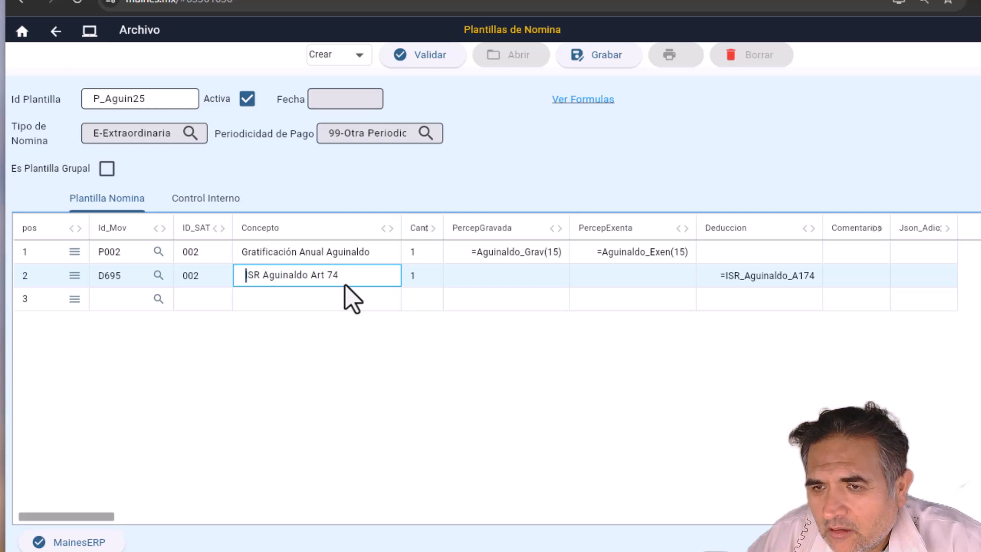
key(Right)
key(Right)
key(Right)
key(Right)
key(Right)
key(Right)
key(Right)
key(Right)
key(Right)
key(Right)
key(Right)
key(Right)
key(Right)
key(Right)
key(Right)
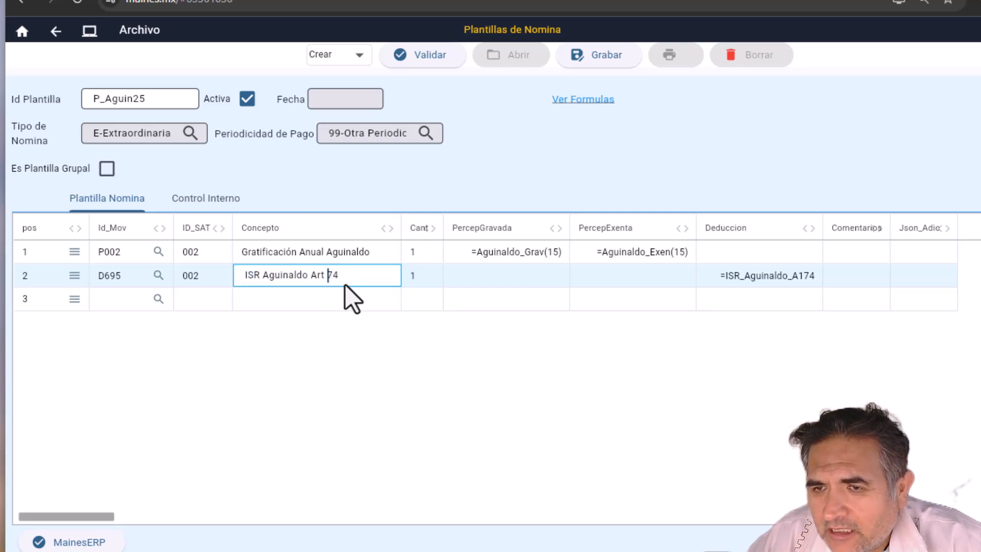
text(1)
key(shift+Tab)
key(Tab)
key(Tab)
key(Tab)
key(Tab)
key(Tab)
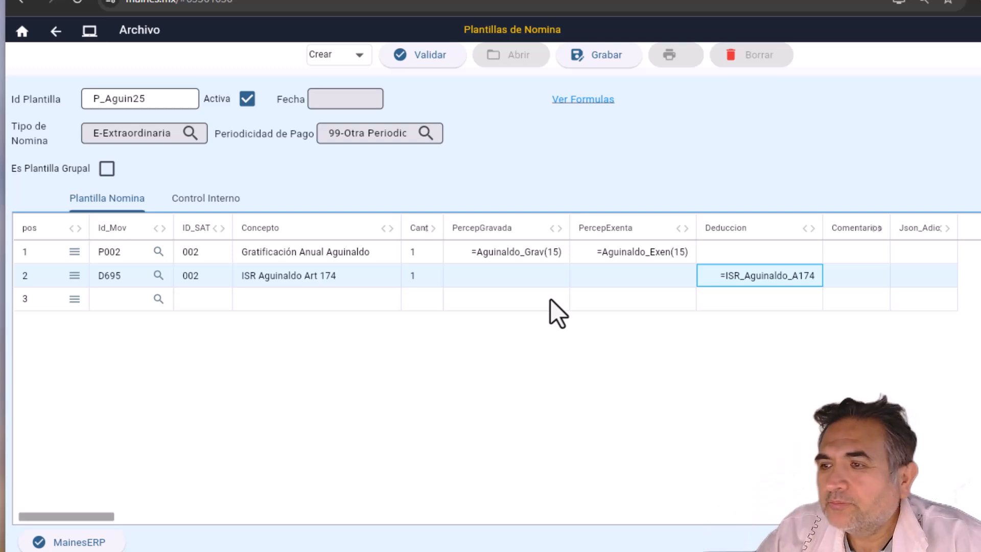
key(Left)
key(Left)
key(Left)
key(Left)
key(Left)
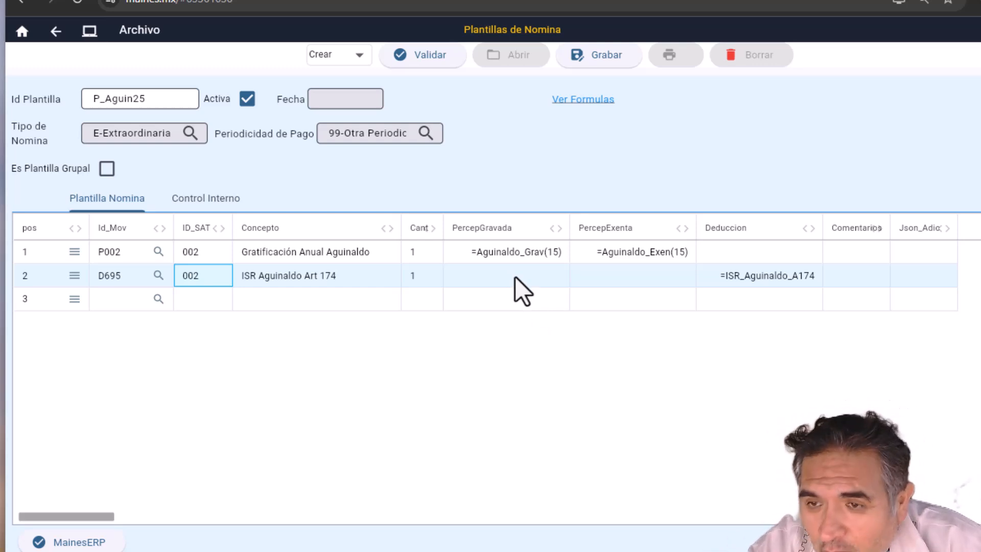
Step: Insert o002 Subsidio para el empleo from Otros Pagos into row 3 and review its cells
click(158, 299)
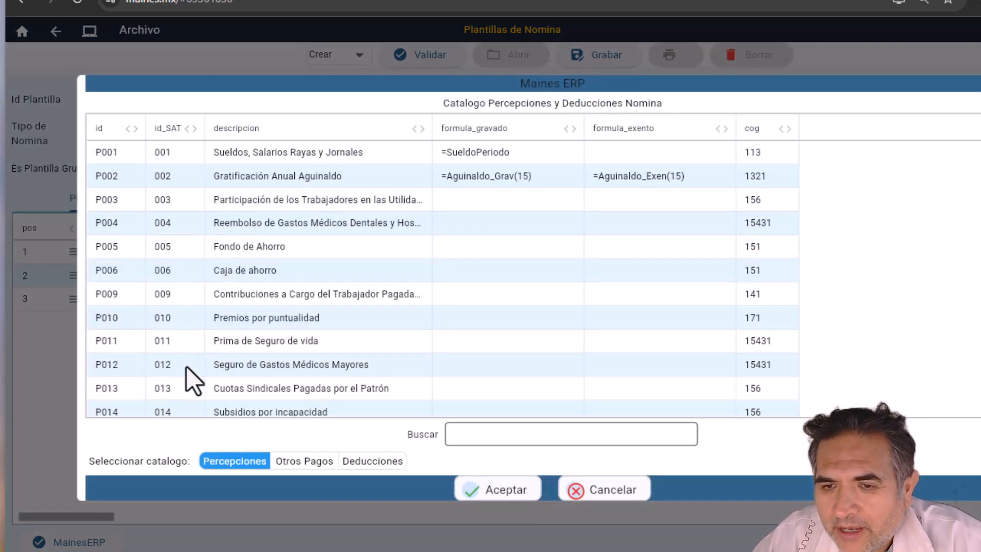
click(295, 462)
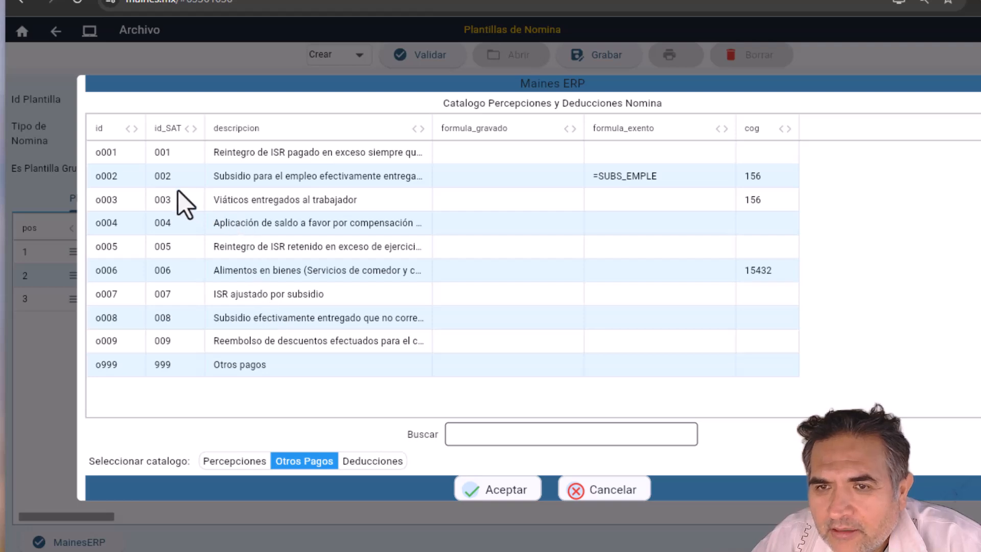
click(231, 179)
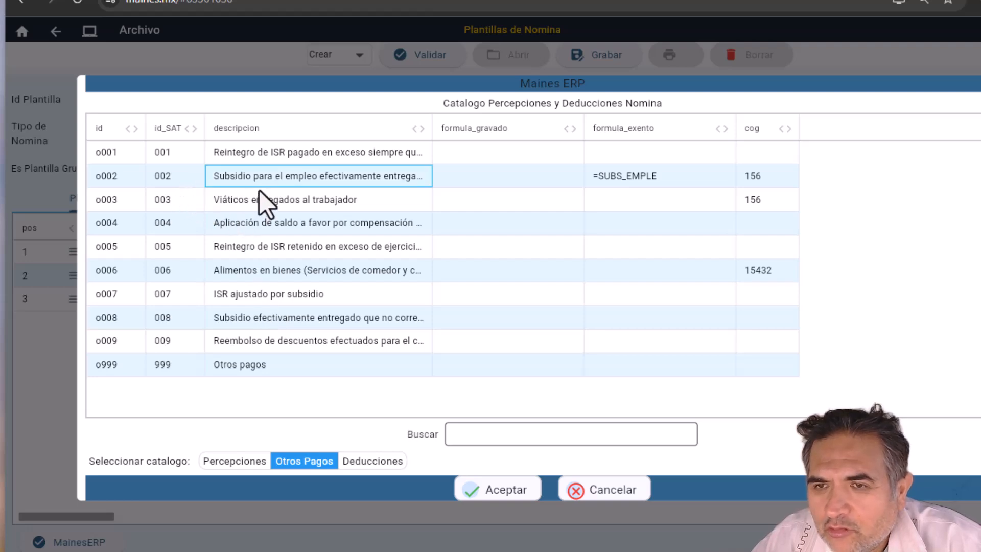
double_click(309, 176)
click(299, 298)
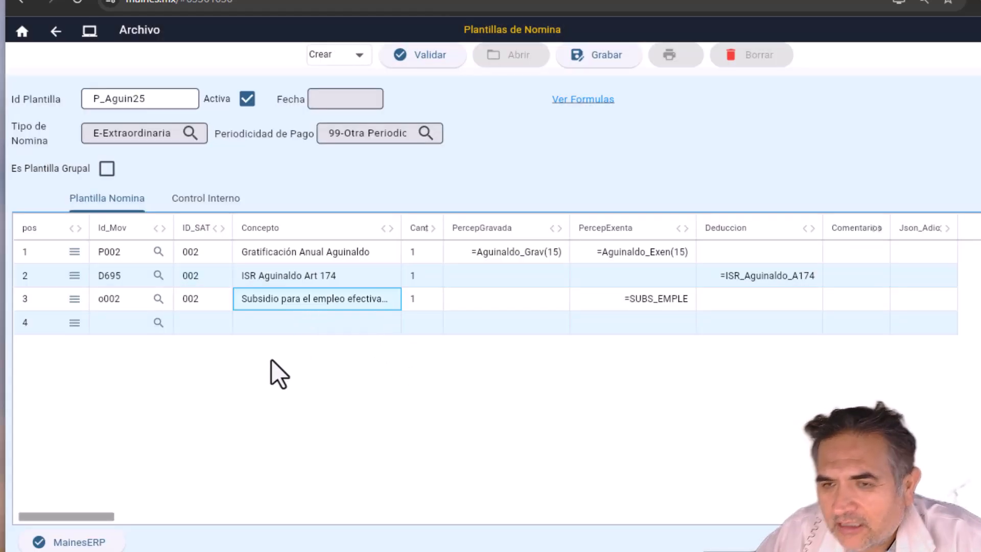
key(Right)
key(Right)
key(Right)
key(Up)
key(Up)
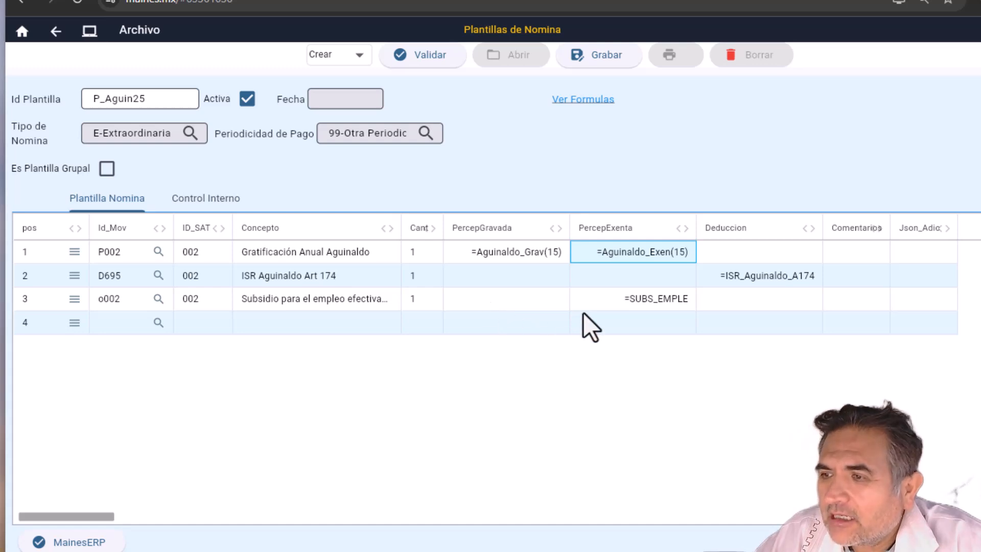
click(525, 305)
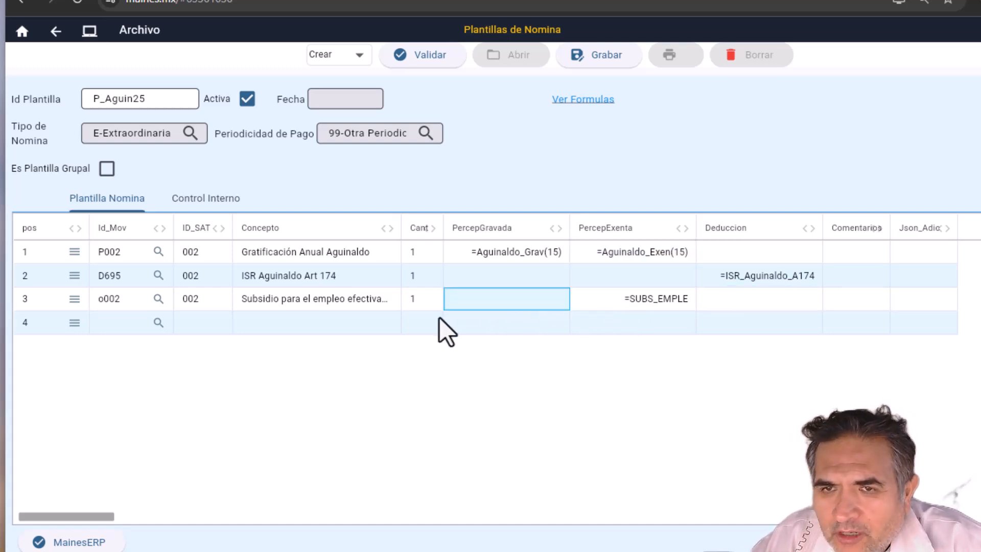
click(337, 302)
click(220, 301)
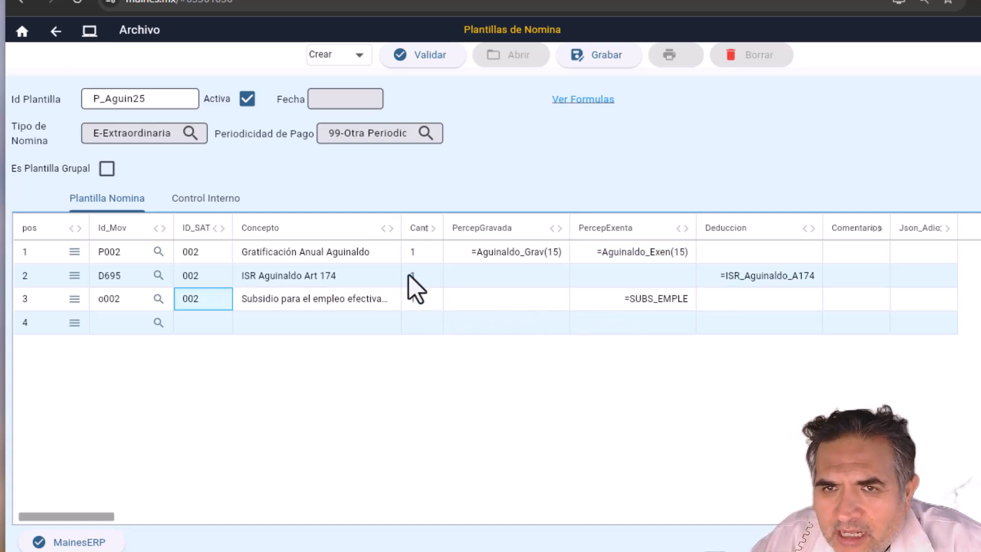
Step: Save template P_Aguin25, dismiss the confirmation, and reopen the Plantilla de Nomina form
click(578, 57)
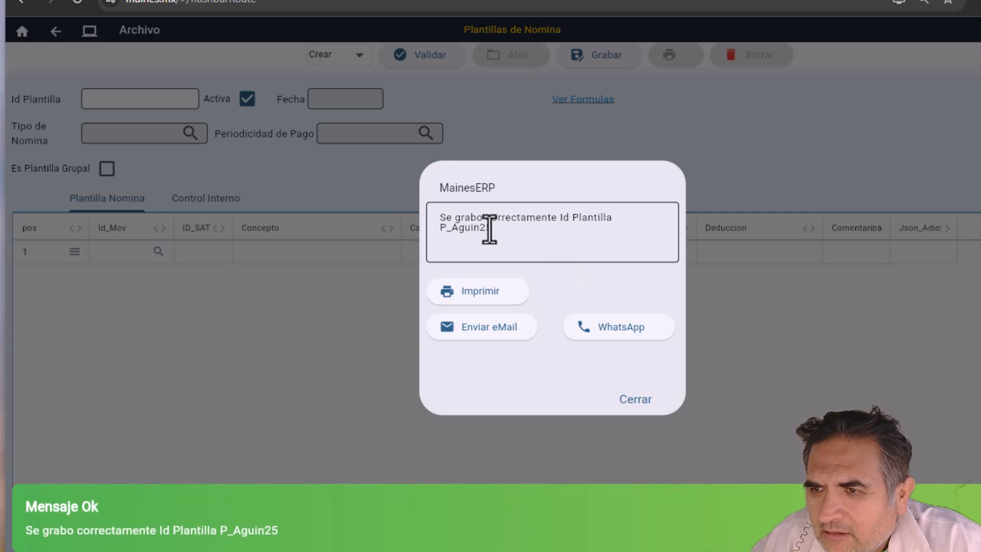
click(636, 400)
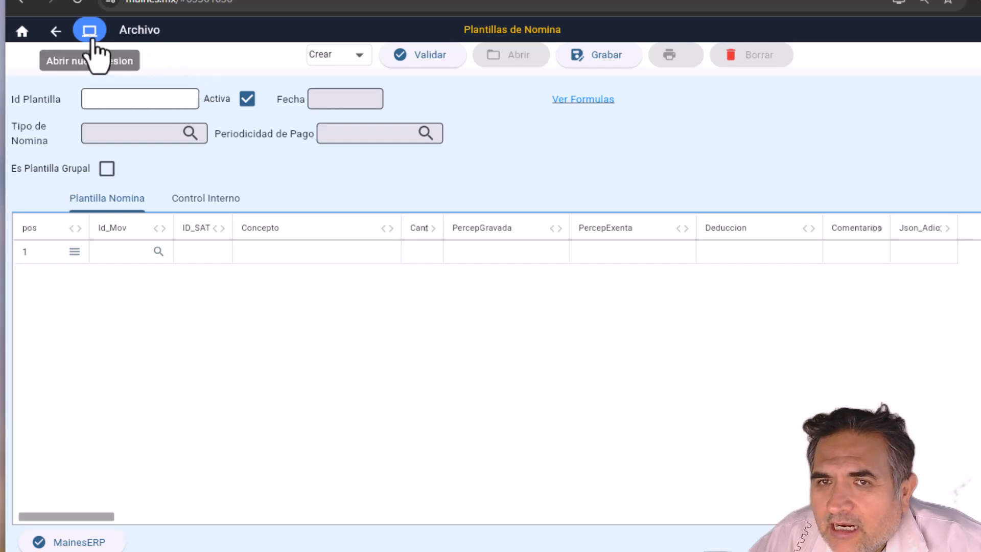
click(56, 32)
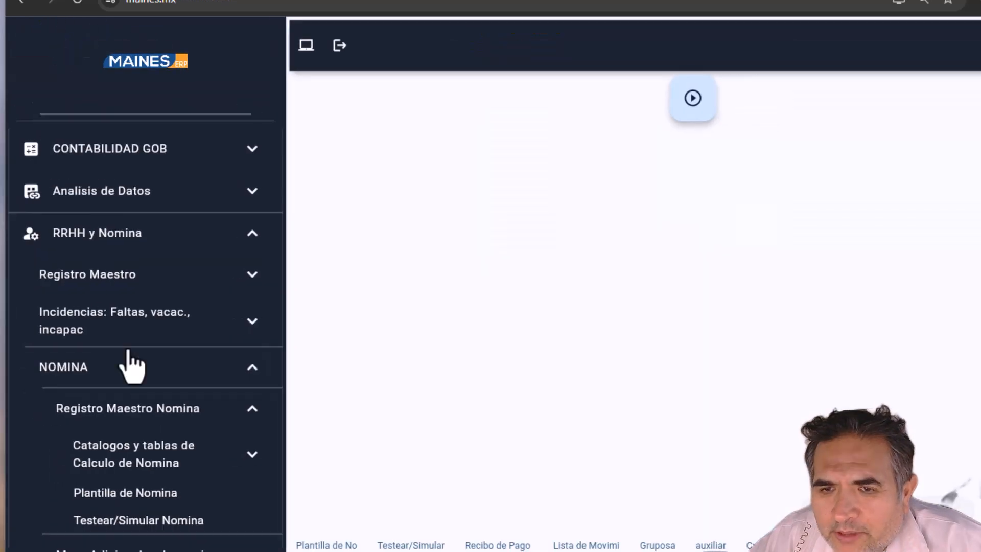
click(136, 493)
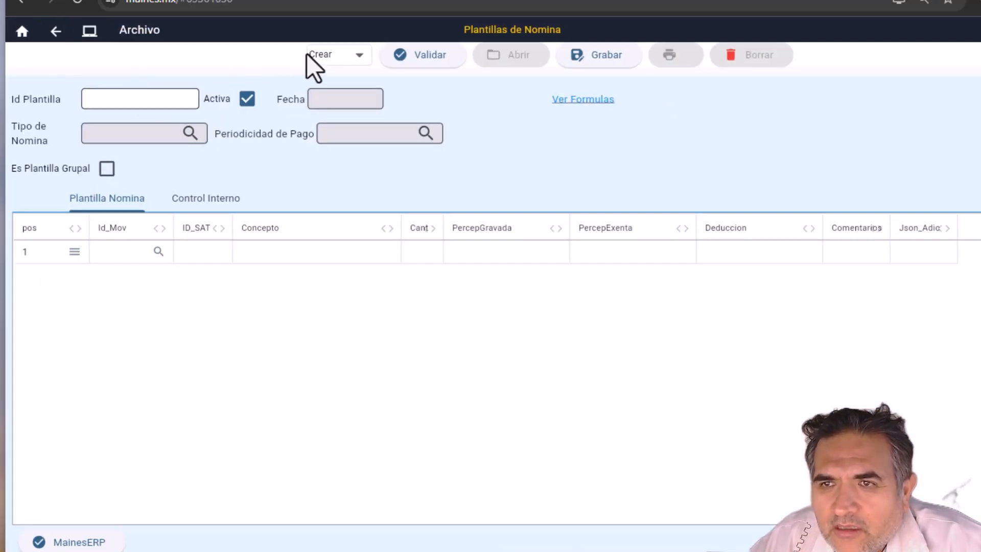
Step: In Modificar mode, list the saved templates and load P_Aguin25 with its three lines
click(339, 56)
click(342, 111)
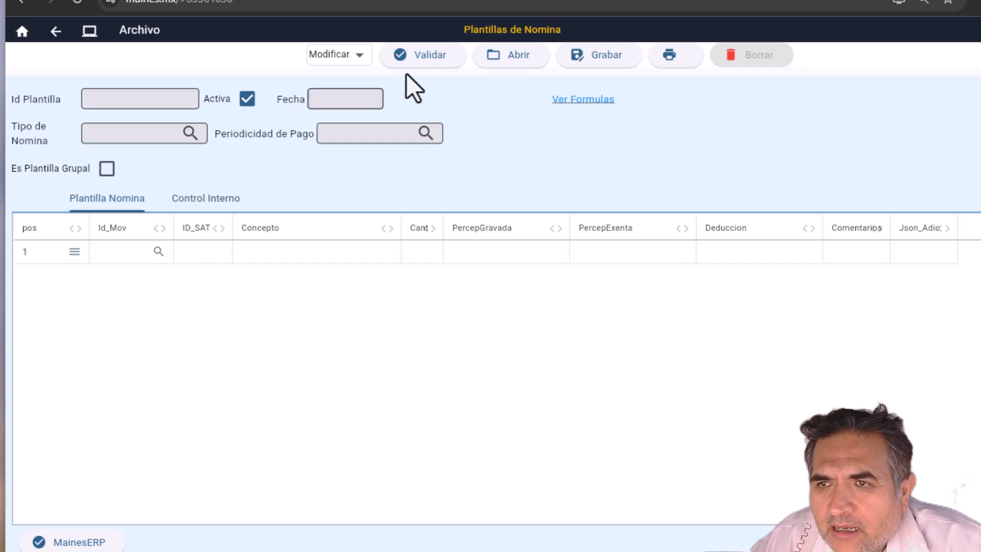
click(514, 56)
click(637, 441)
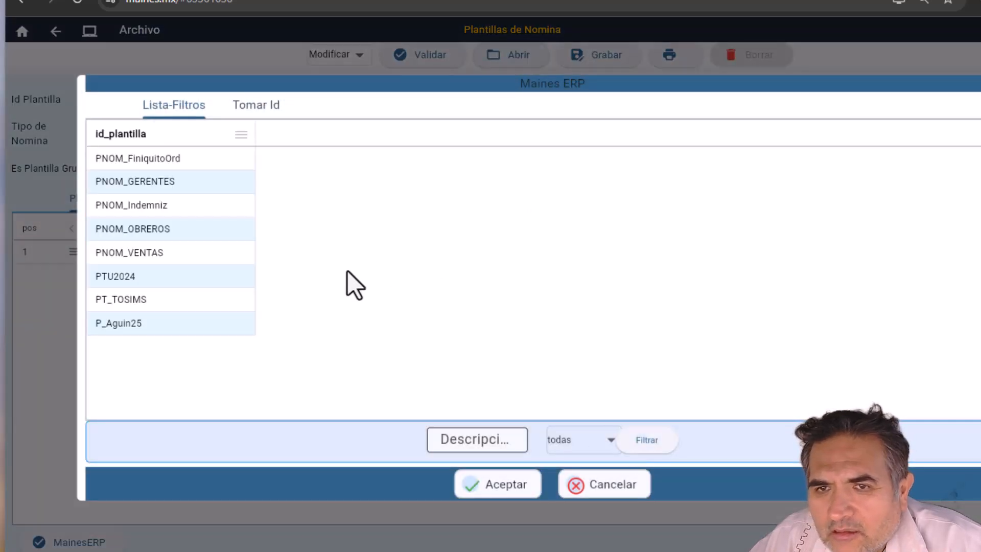
double_click(117, 324)
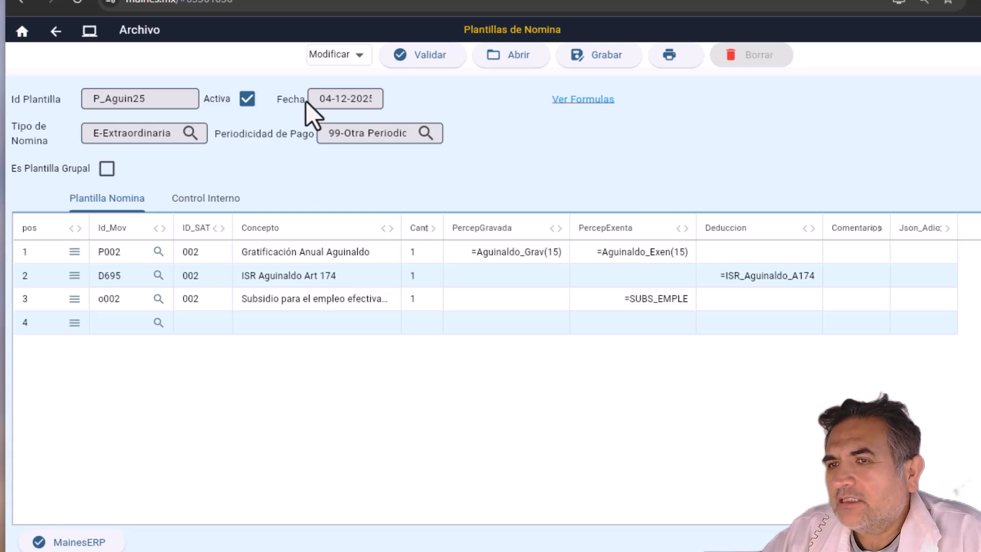
Step: Return to the main menu and open Testear/Simular Nomina under NOMINA
click(55, 31)
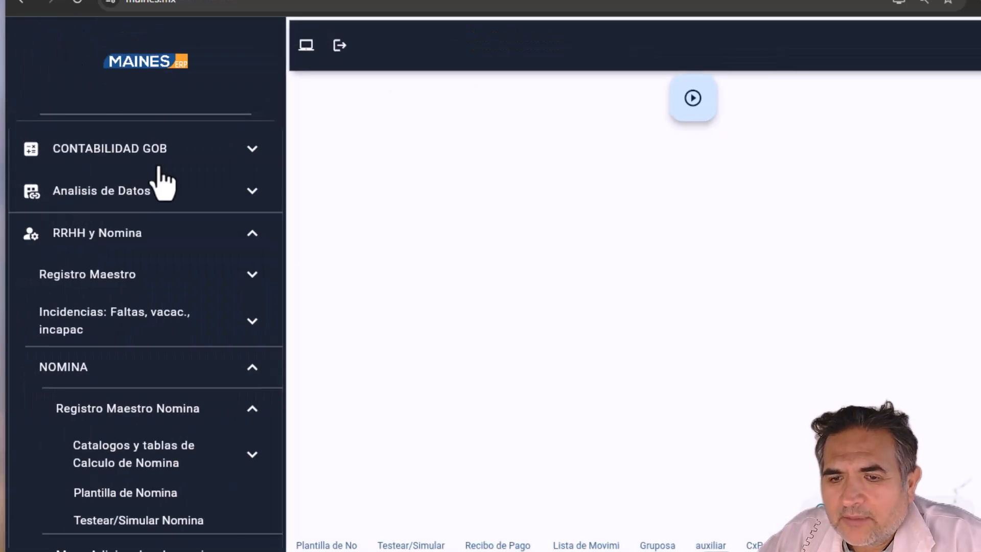
scroll(160, 178, down, 1)
scroll(159, 173, down, 1)
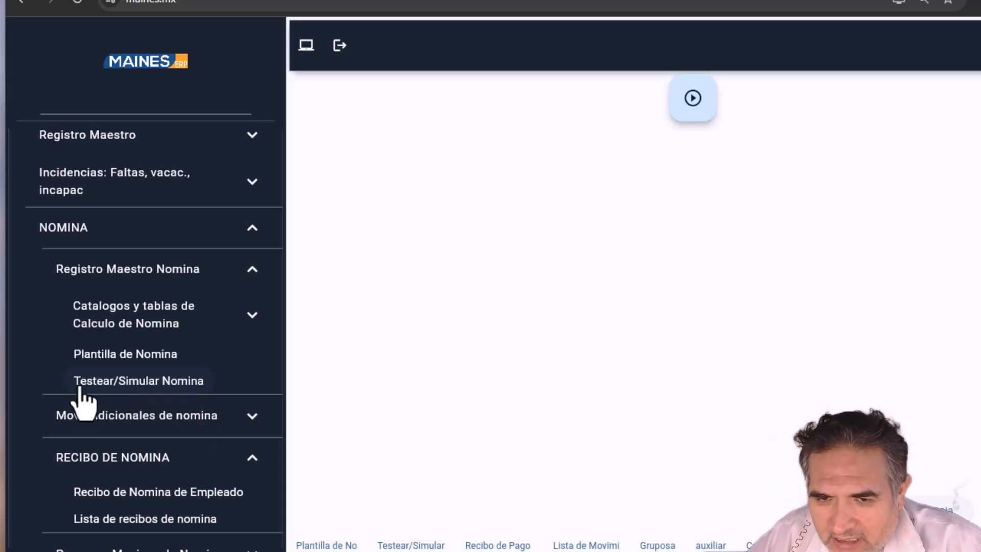
click(166, 387)
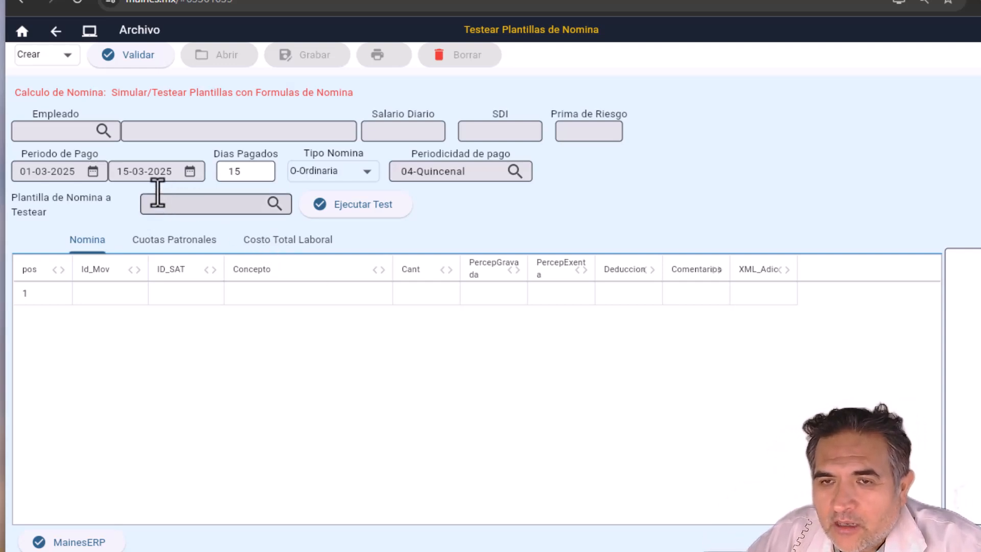
Step: Filter employees by name and load the match, showing the 500 daily salary and PNOM_OBREROS template
click(102, 131)
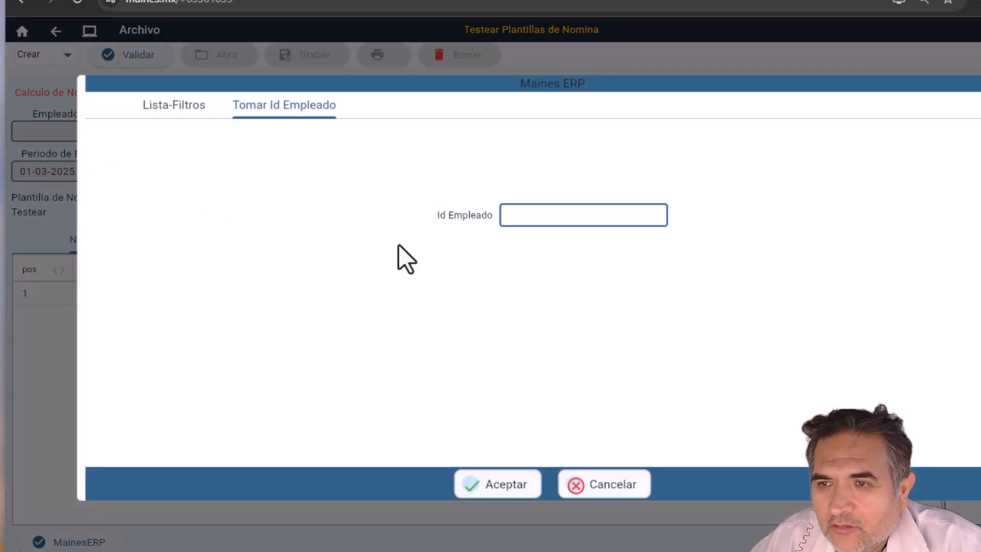
click(158, 114)
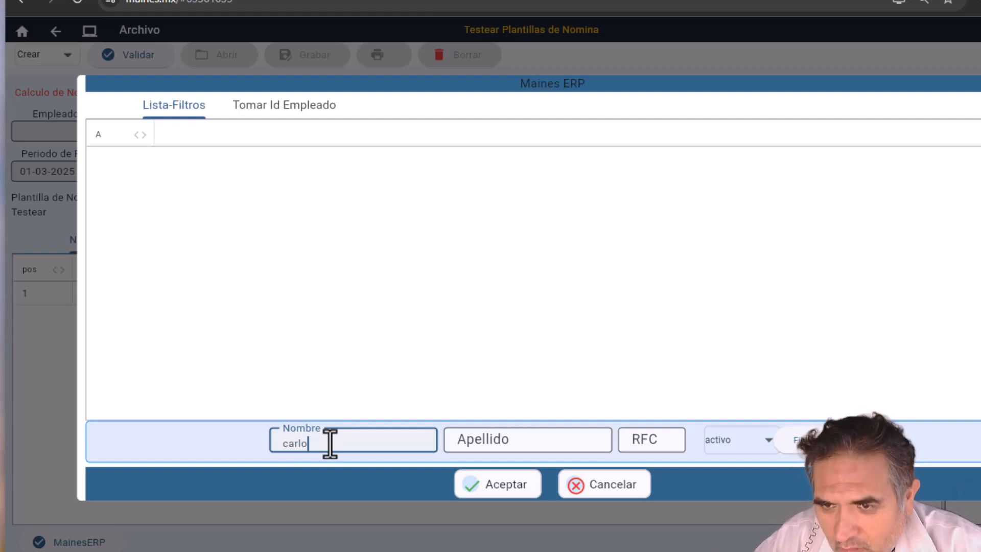
click(798, 442)
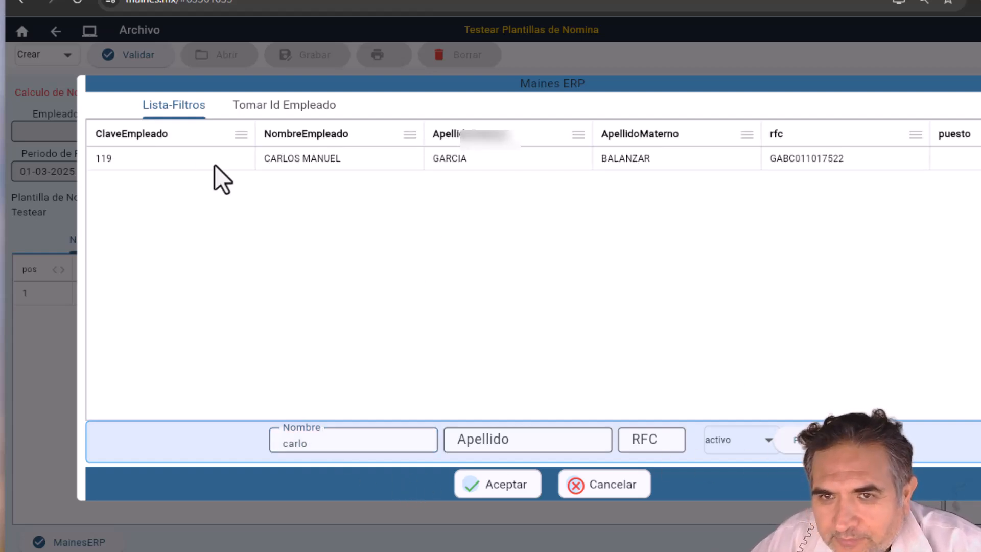
double_click(117, 161)
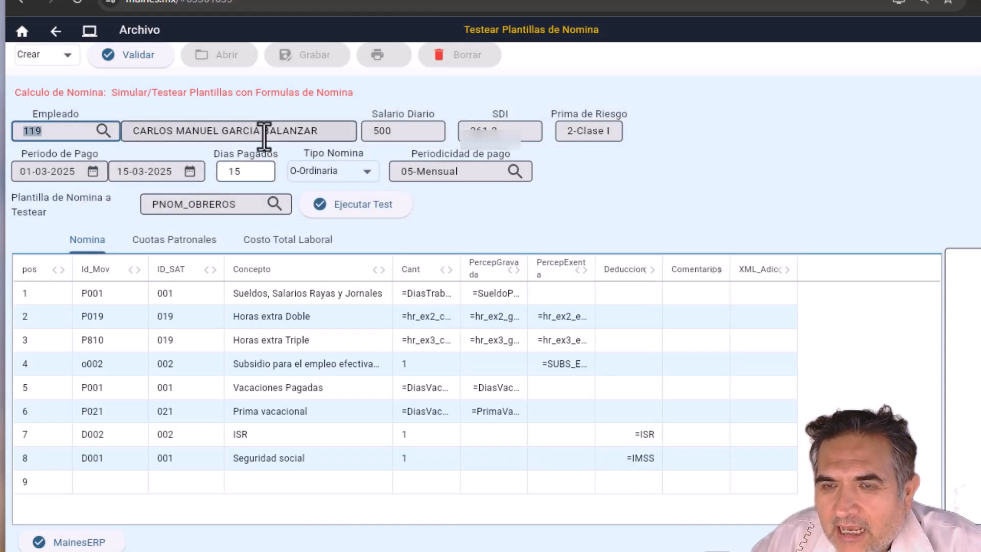
drag(392, 135, 263, 134)
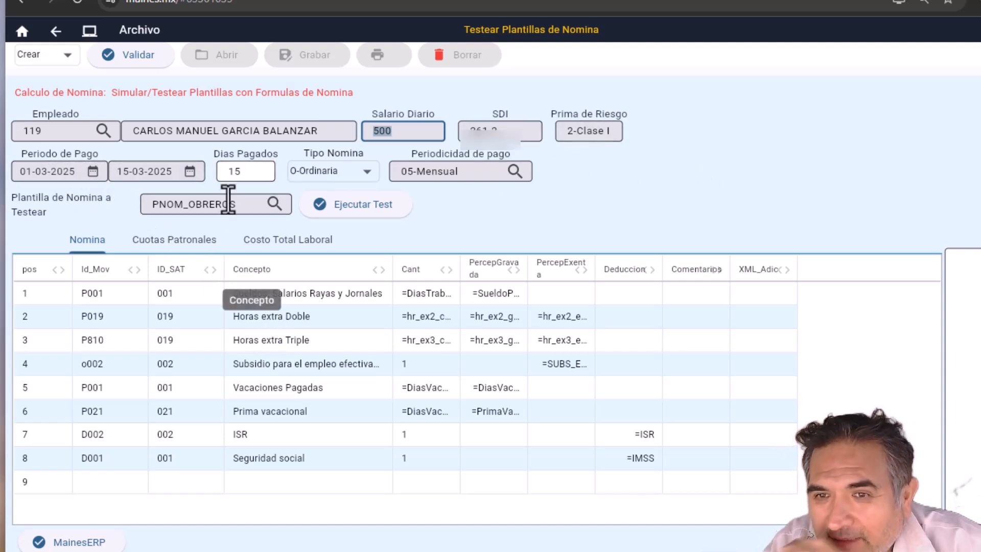
drag(237, 205, 116, 204)
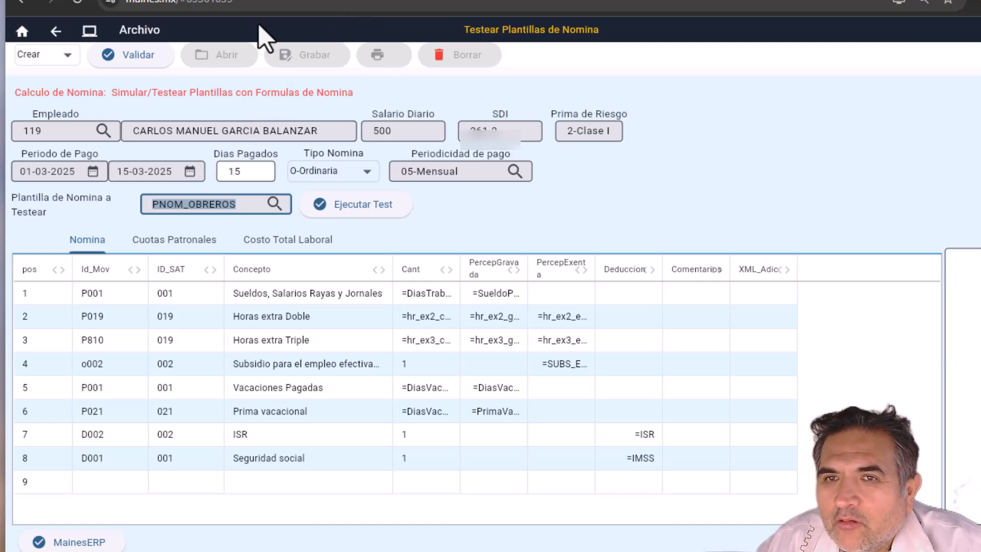
Step: In a new session, open the RRHH y Nomina Empleados master record form in modify mode
click(91, 37)
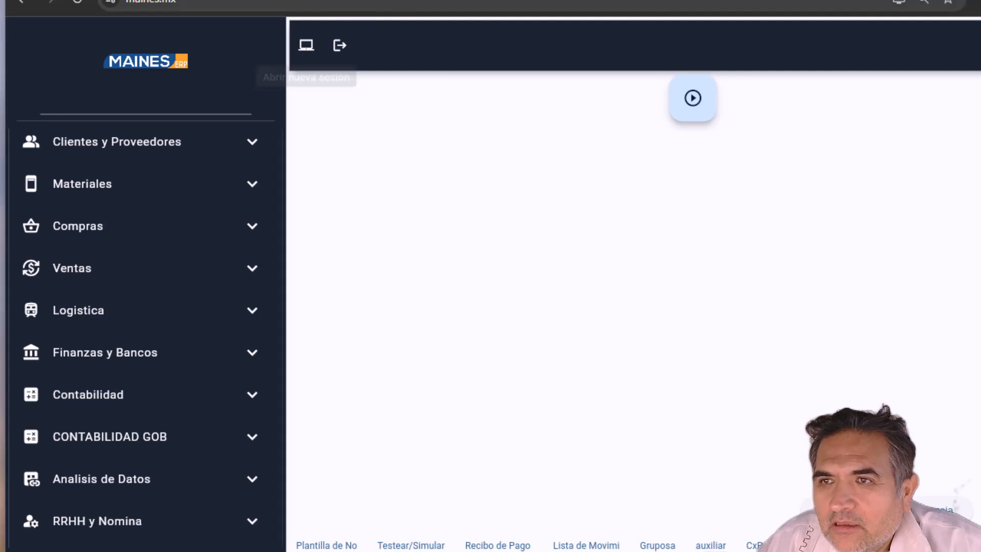
scroll(148, 389, down, 1)
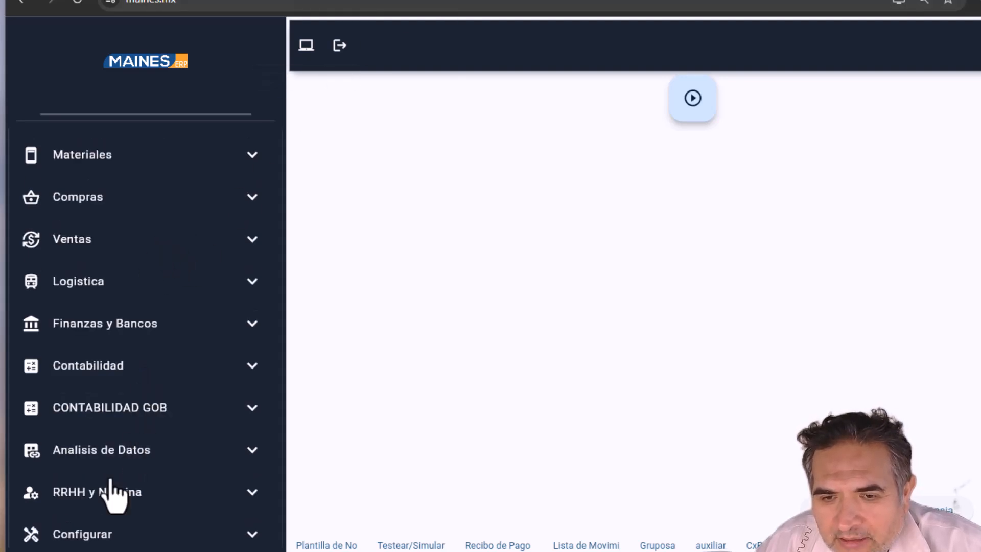
click(97, 498)
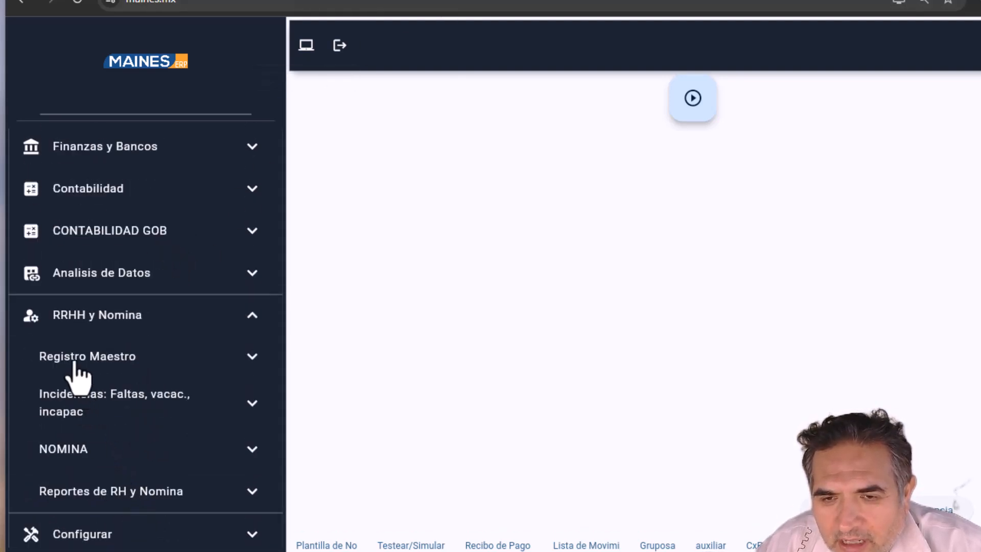
click(76, 362)
click(85, 392)
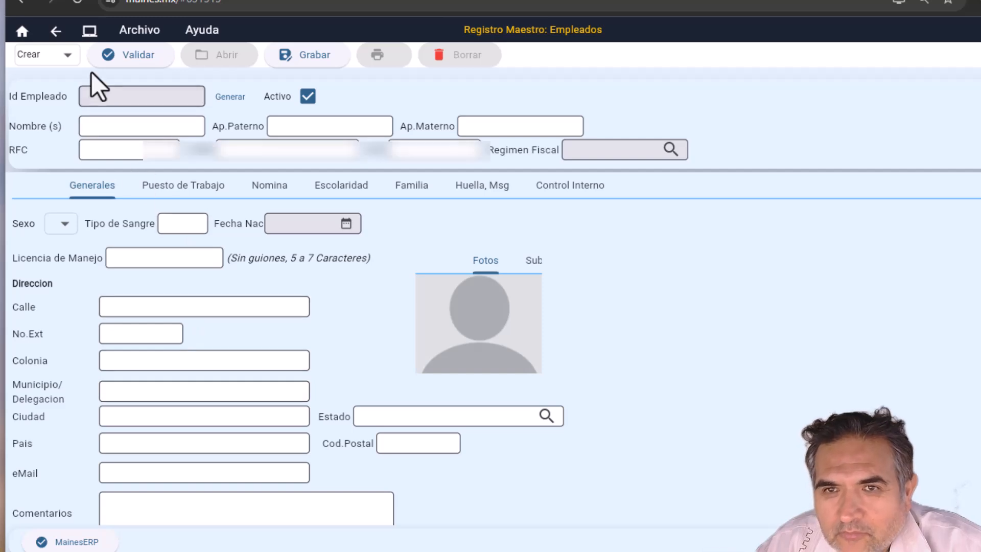
click(51, 56)
click(58, 114)
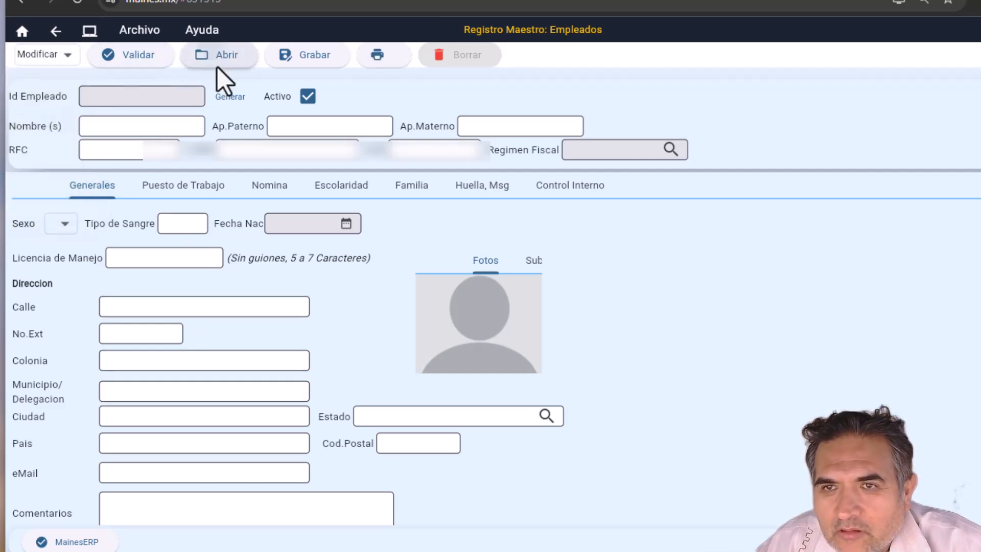
Step: Load employee 119 and review its Nomina tab, confirming the PNOM_OBREROS template
click(220, 65)
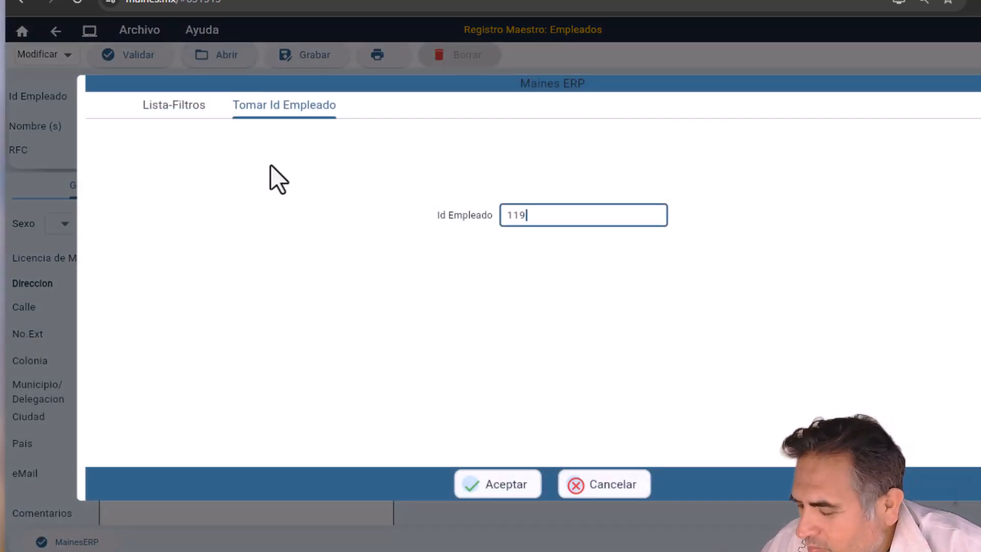
text(119)
key(Return)
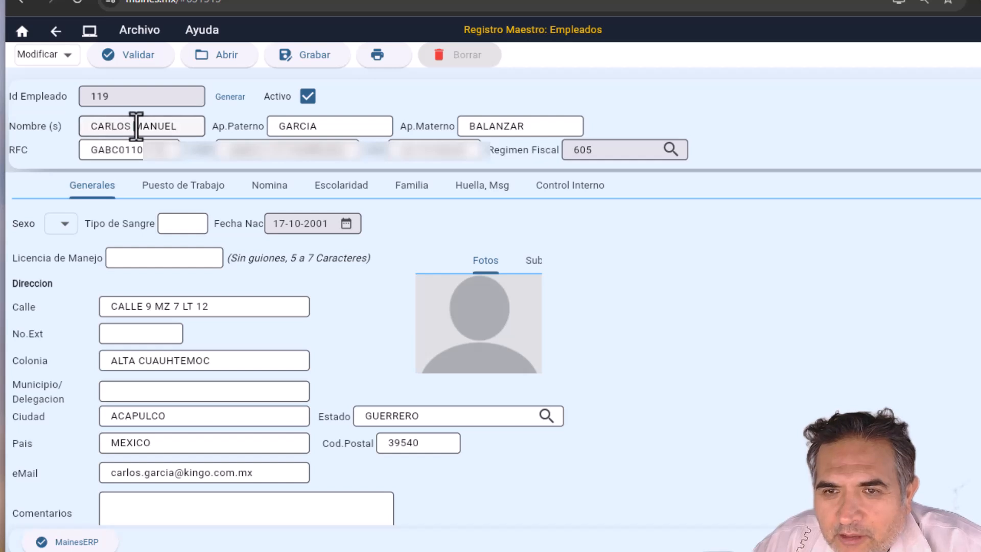
click(136, 125)
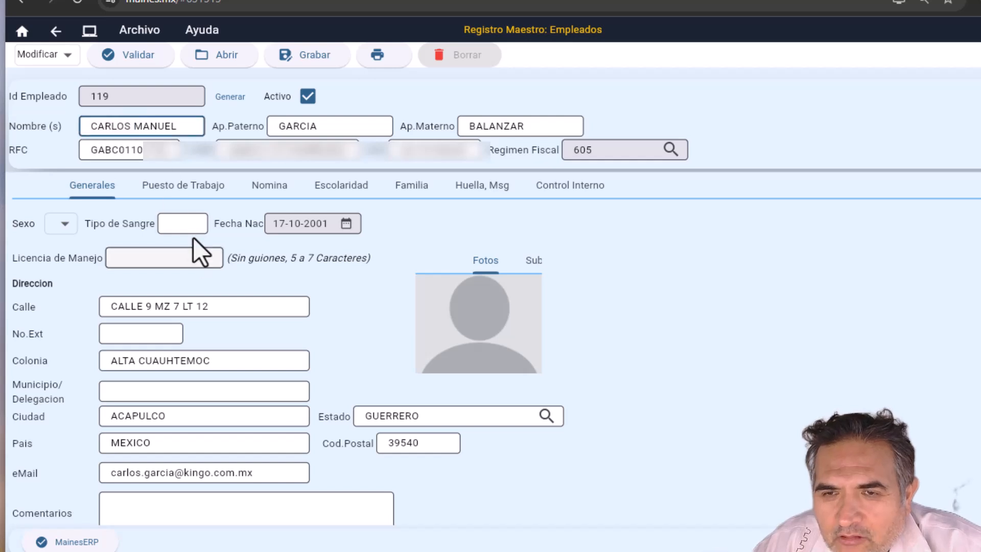
click(264, 186)
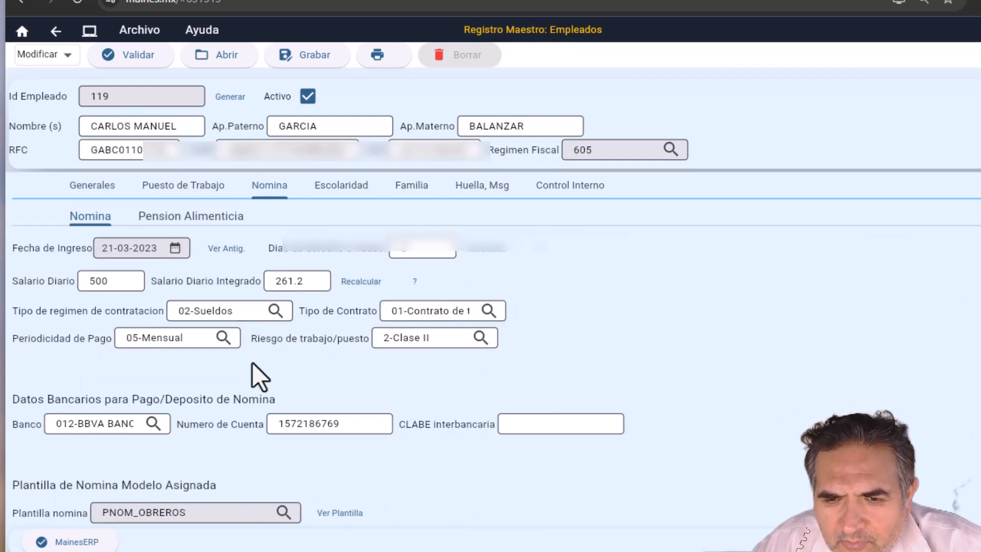
scroll(189, 445, down, 1)
drag(193, 470, 103, 468)
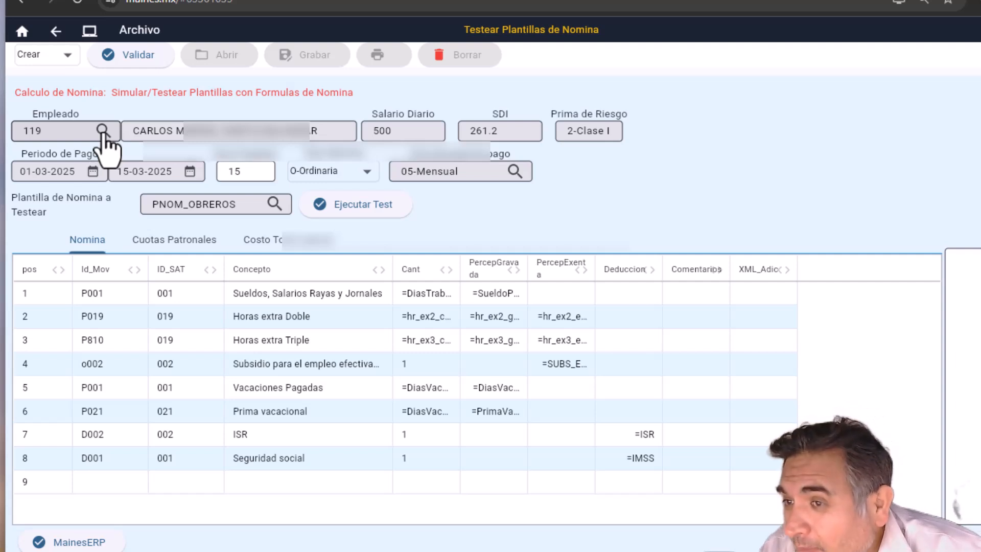
Step: Review the PNOM_OBREROS concept SAT codes, including Horas extra Triple
click(201, 300)
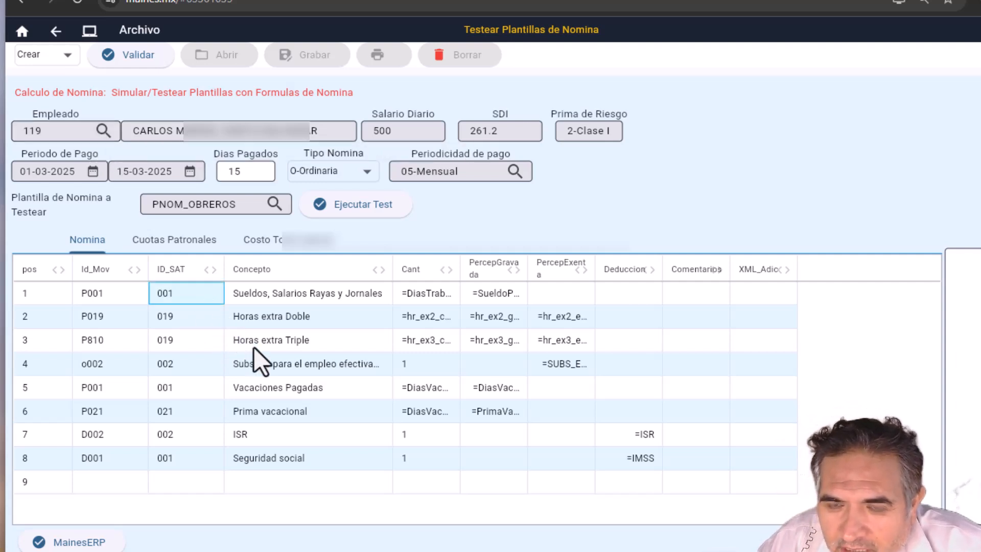
key(Down)
key(Down)
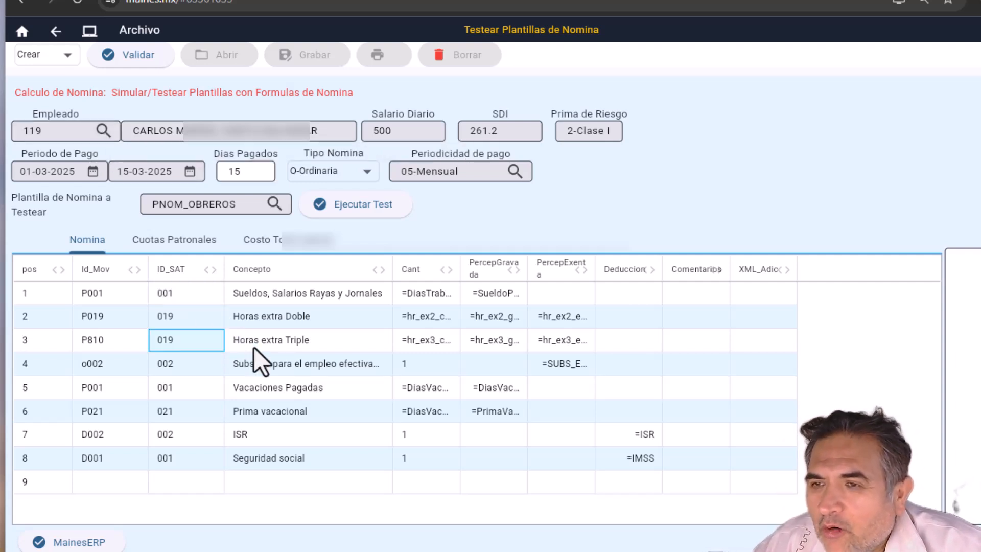
drag(256, 204, 147, 204)
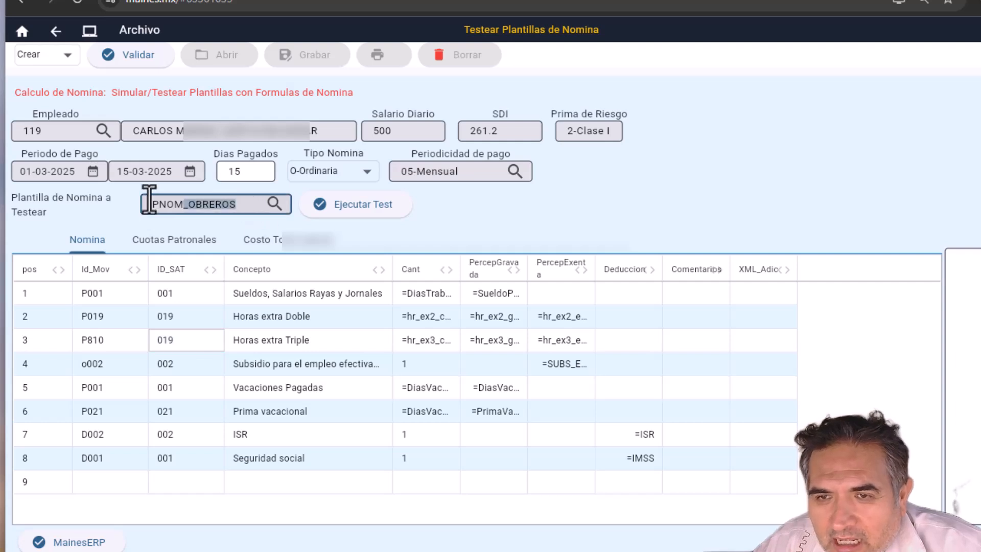
Step: Swap in the P_Aguin25 template and review its subsidy and taxable aguinaldo rows
click(274, 205)
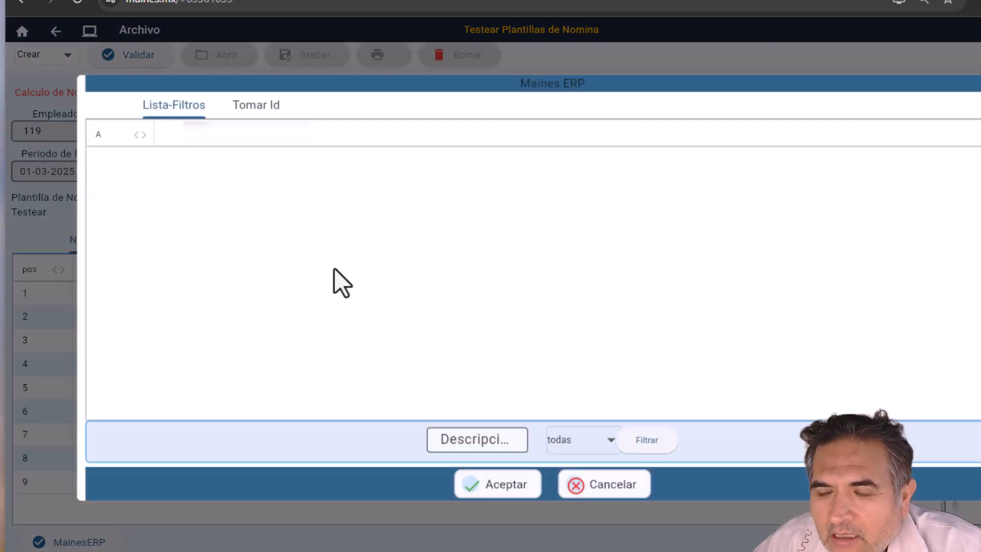
click(647, 442)
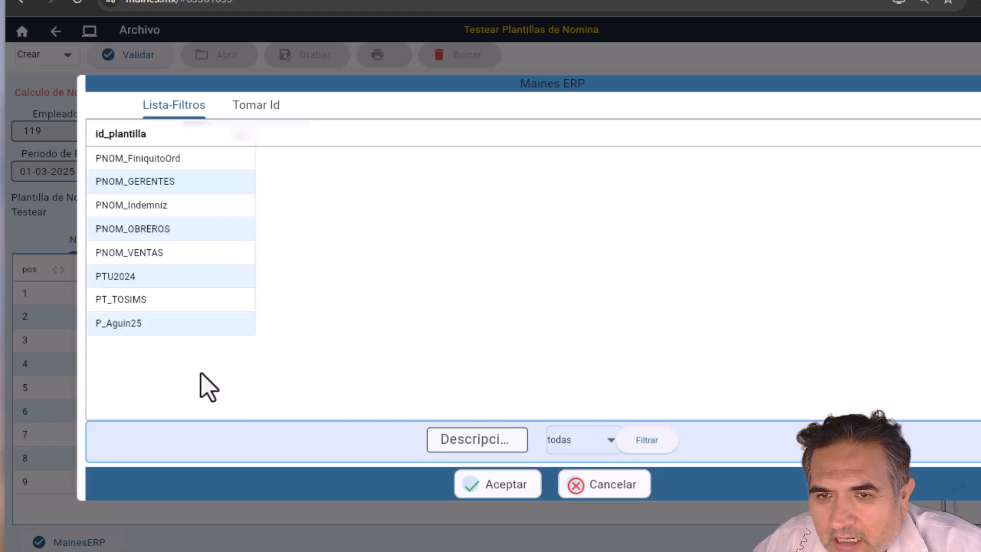
double_click(112, 328)
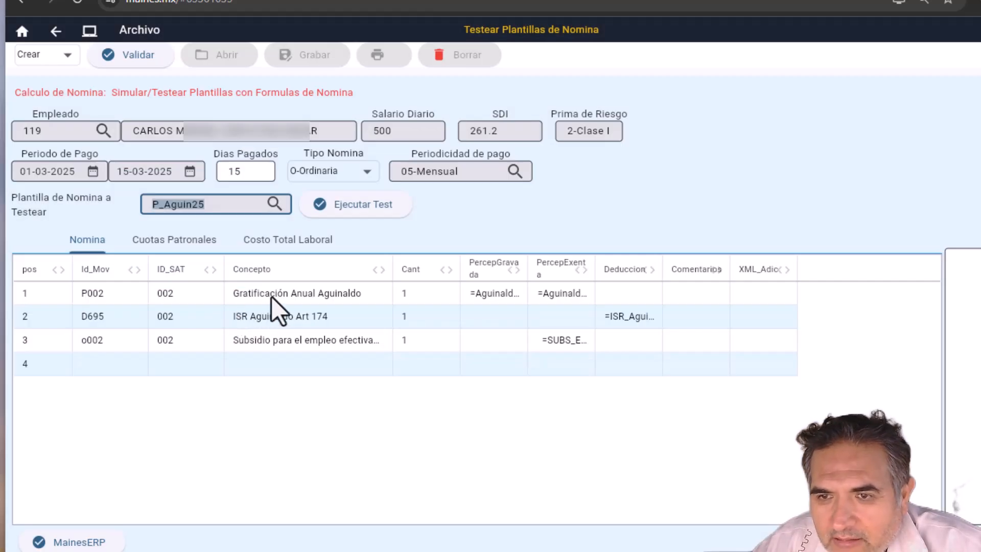
click(317, 338)
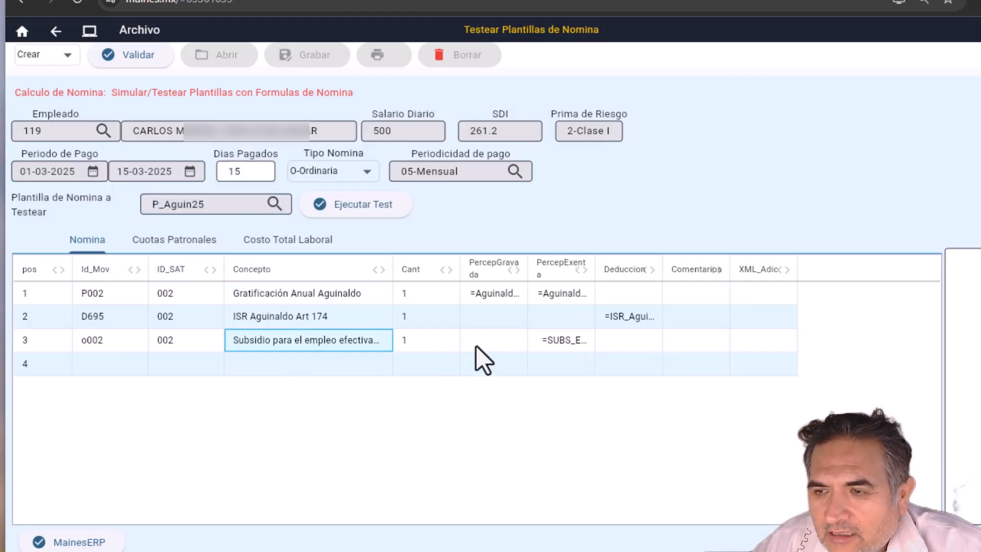
click(522, 301)
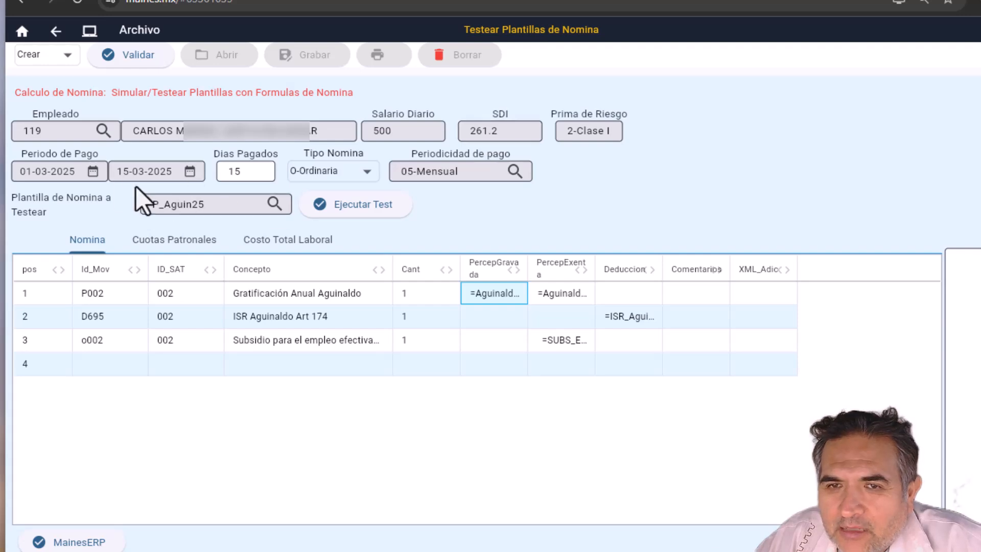
Step: Set the test period to 01-12-2025 through 15-12-2025, with 15 days paid
click(100, 172)
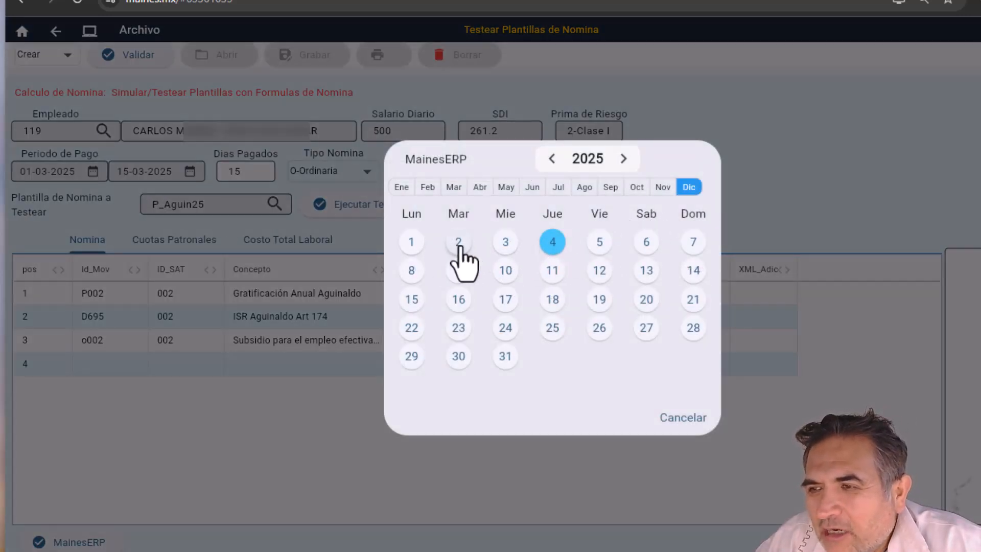
click(411, 244)
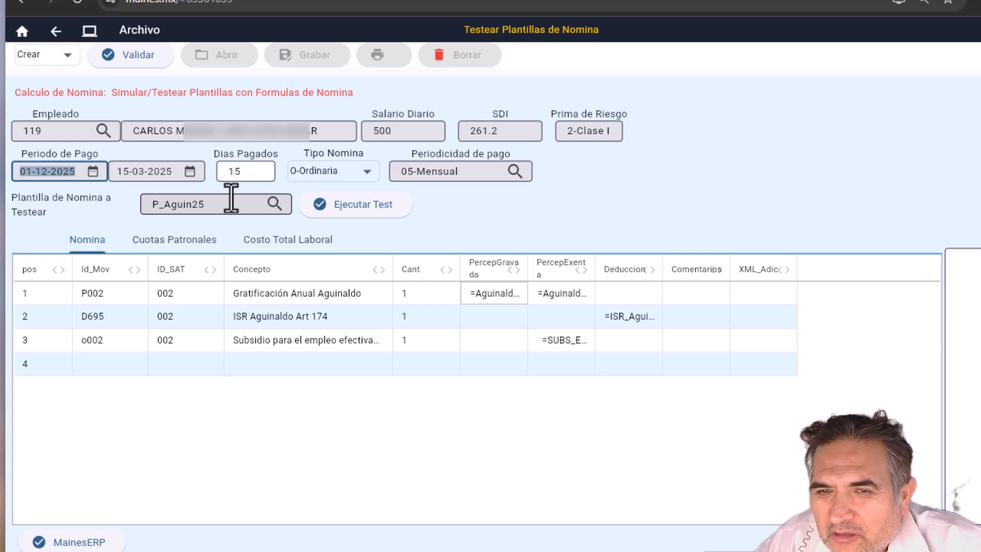
click(190, 172)
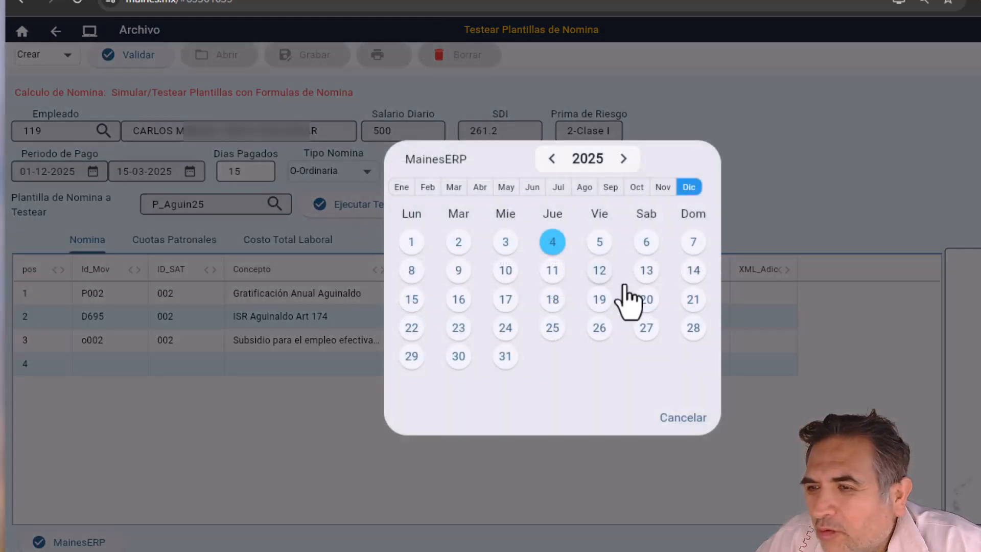
click(411, 300)
click(260, 171)
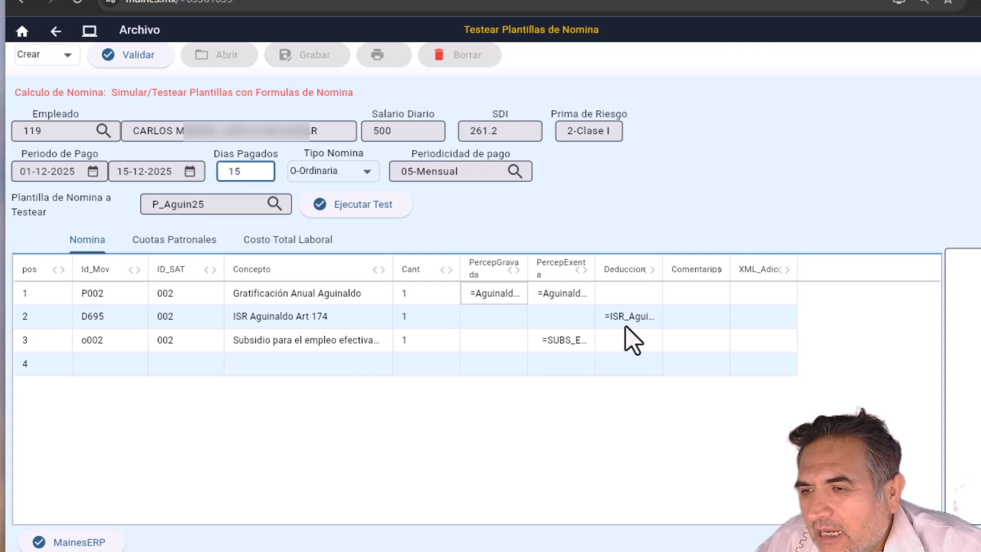
Step: Widen the Deduccion and PercepExenta columns to read the ISR and Aguinaldo_Exen(15) formulas
click(645, 316)
drag(662, 271, 756, 269)
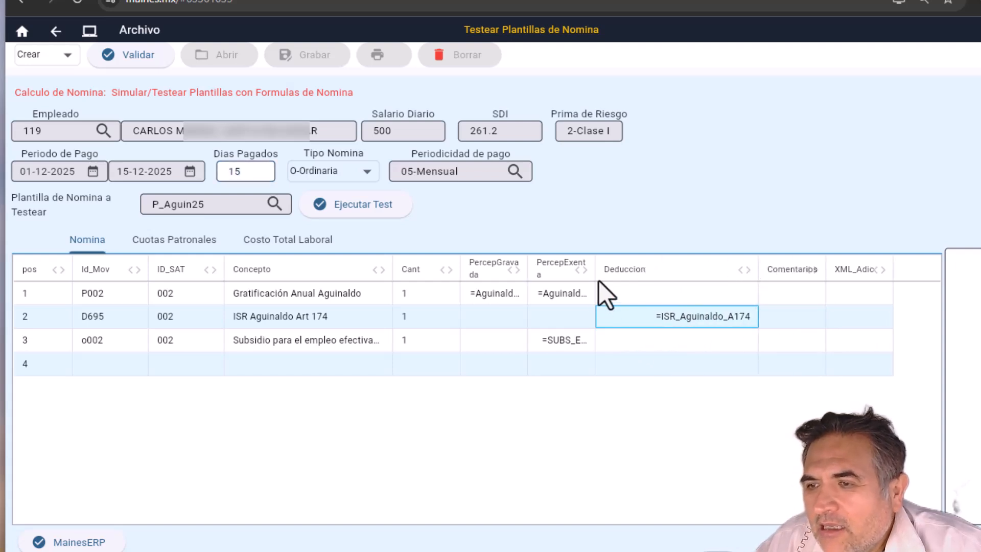
drag(587, 269, 639, 280)
click(624, 293)
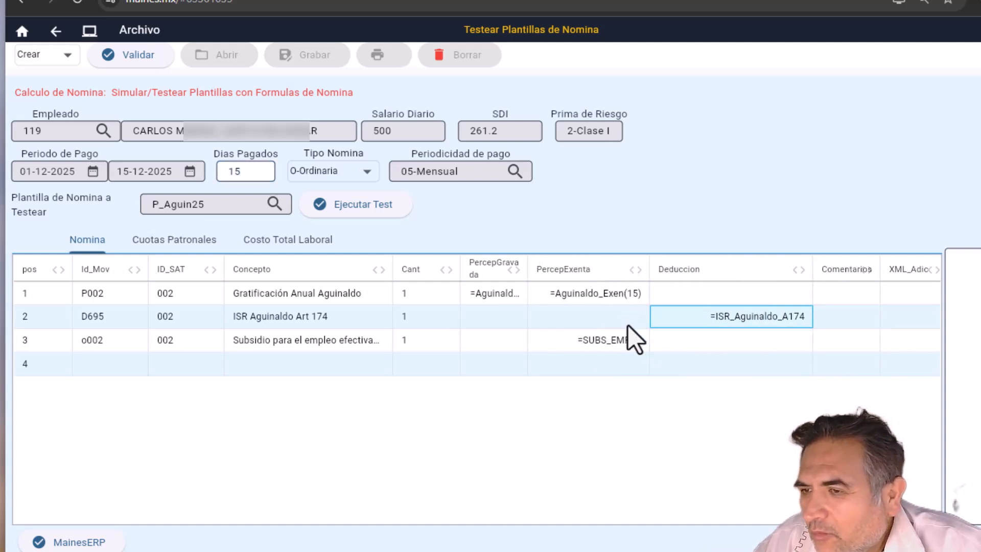
click(627, 325)
click(708, 328)
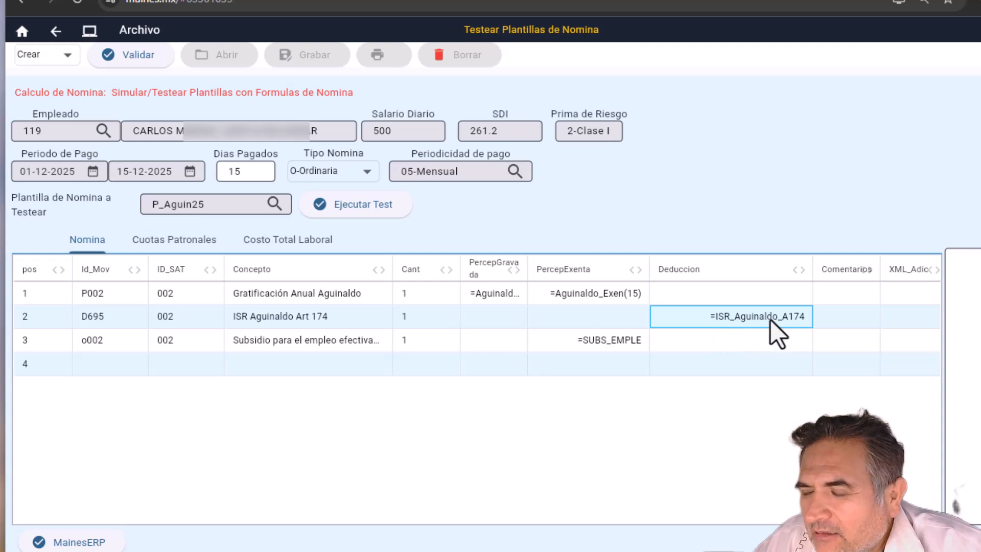
click(603, 305)
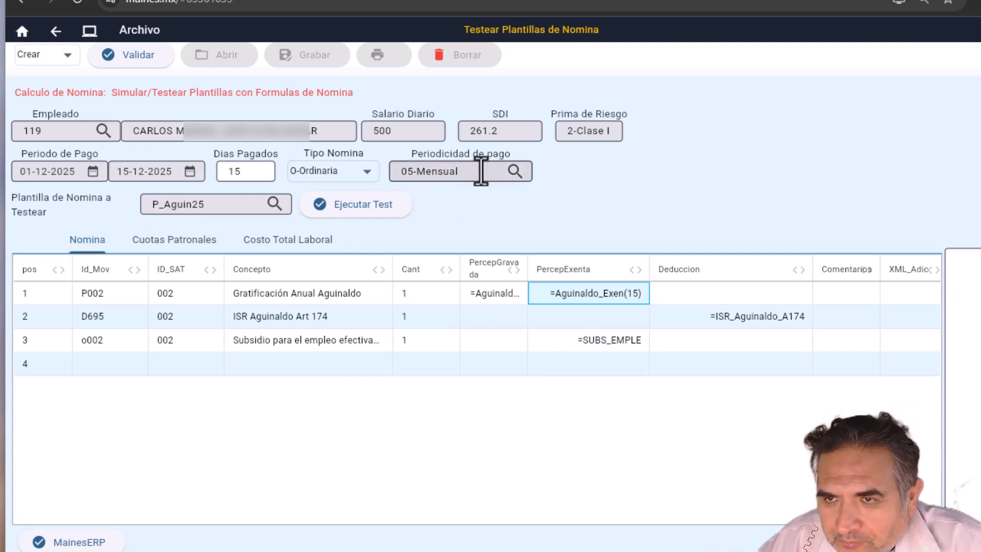
Step: Set payroll type E-Extraordinaria and periodicity 99-Otra Periodicidad
click(368, 175)
click(351, 214)
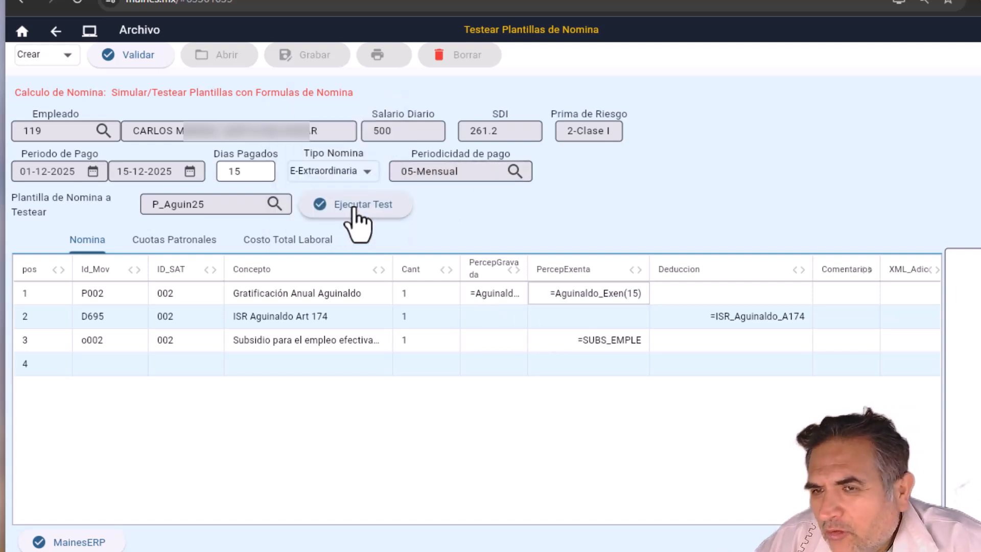
click(513, 172)
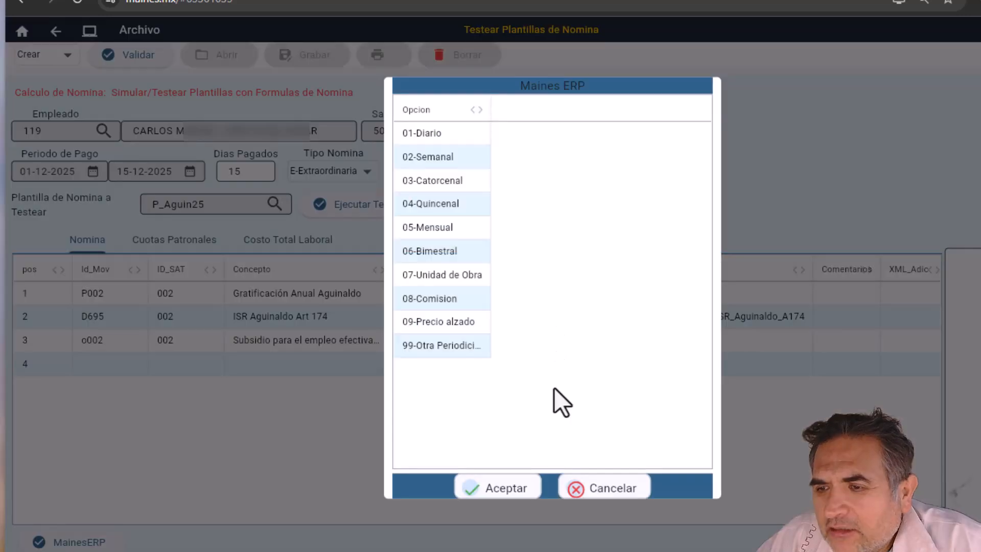
double_click(429, 352)
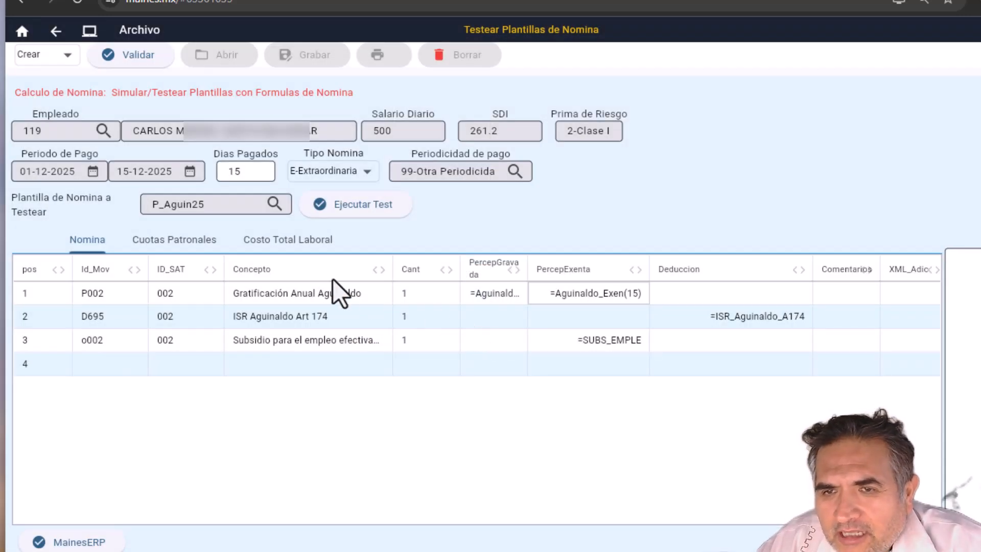
Step: Run the test and check taxable aguinaldo 4,105.80 and exempt aguinaldo 3,394.20
click(367, 217)
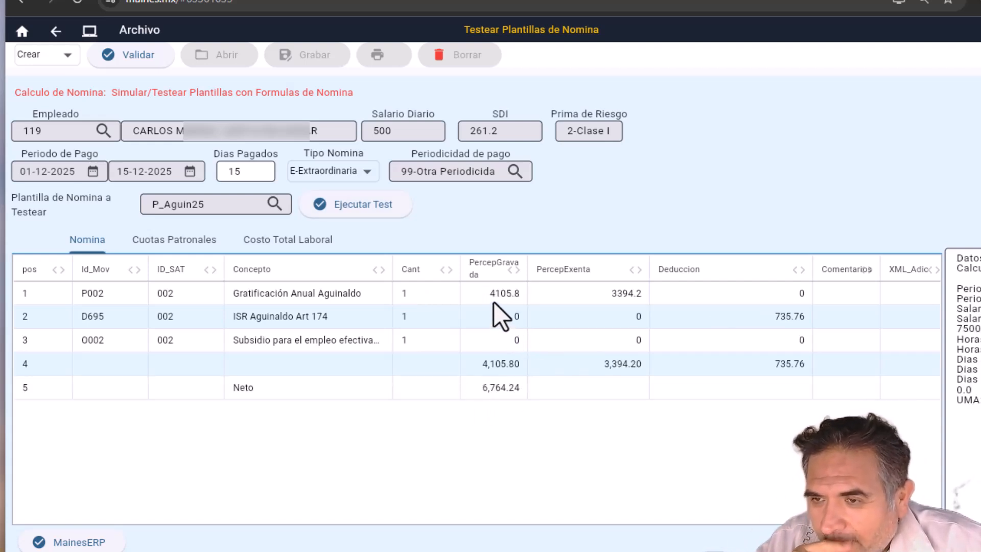
click(517, 300)
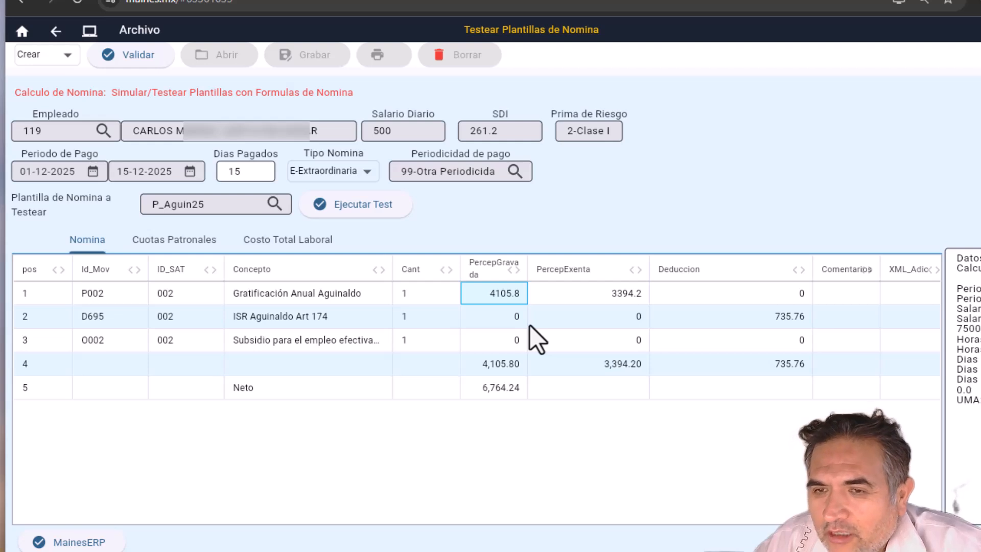
key(Left)
key(Right)
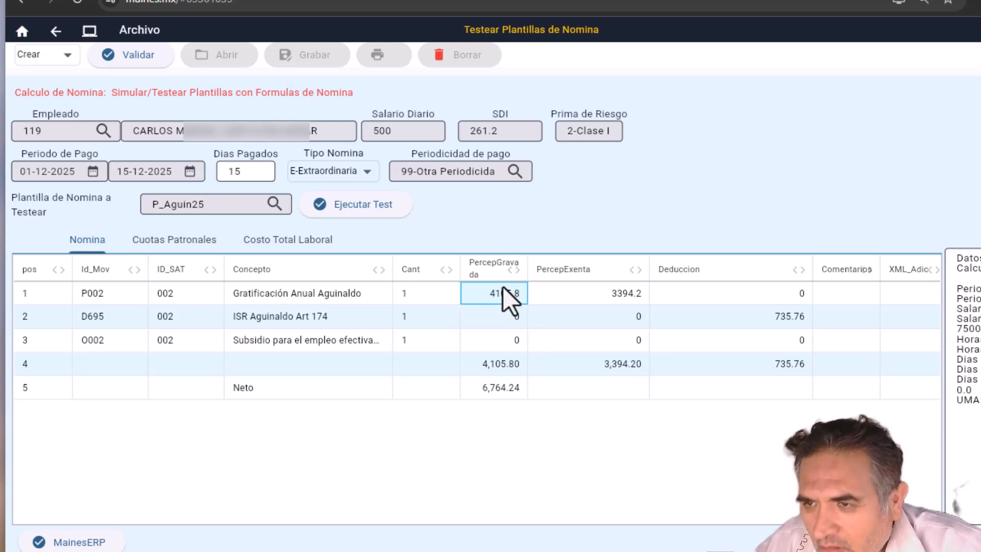
key(Right)
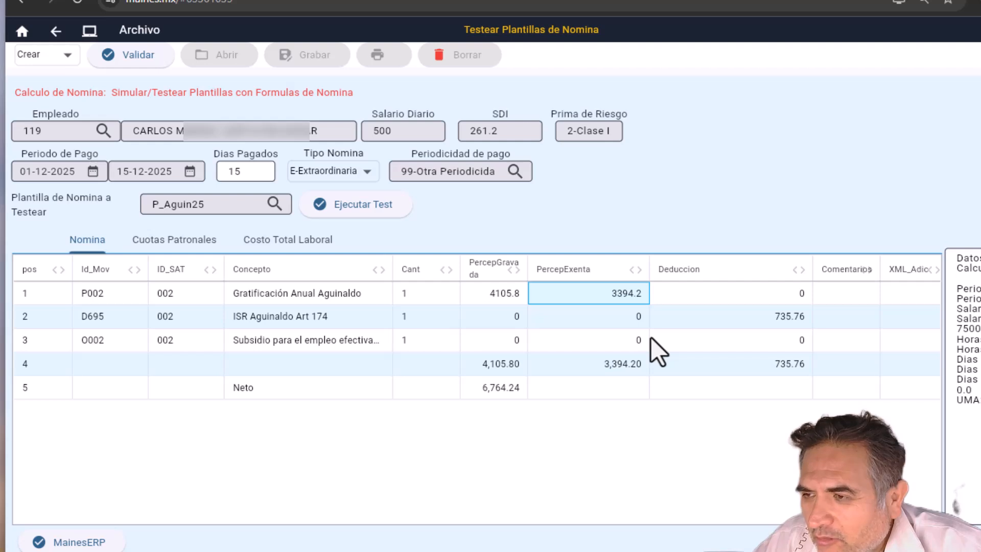
Step: Review the 735.76 ISR deduction, subsidy row, 4,105.80 taxable total, 6,764.24 net and 500 daily salary
click(312, 325)
key(Right)
key(Right)
key(Right)
key(Right)
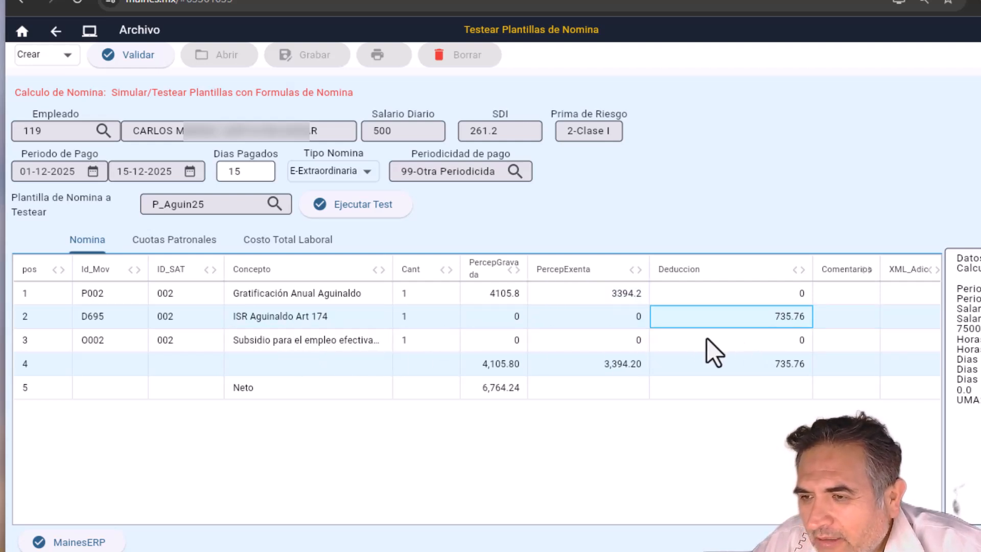
key(Right)
click(400, 349)
key(Right)
key(Right)
key(Right)
key(Right)
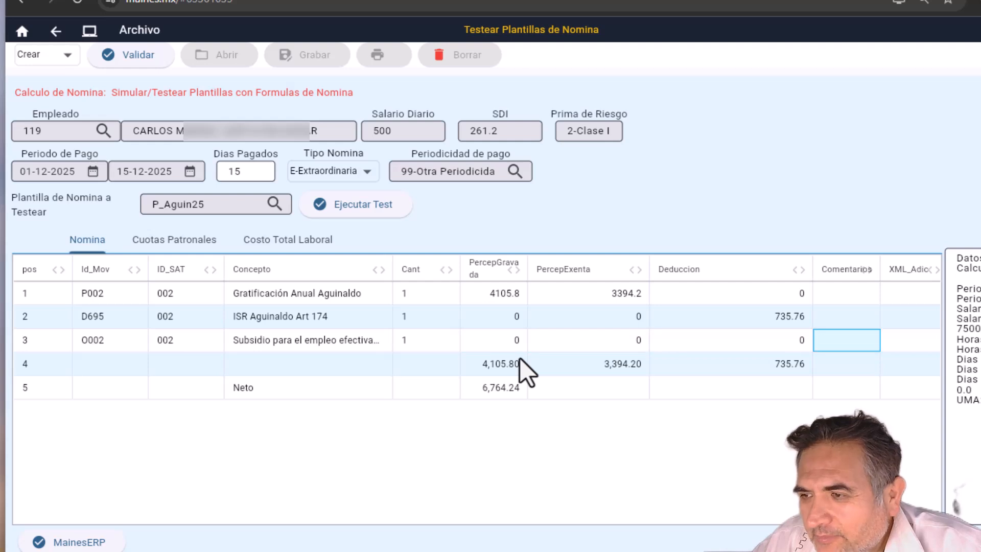
key(Left)
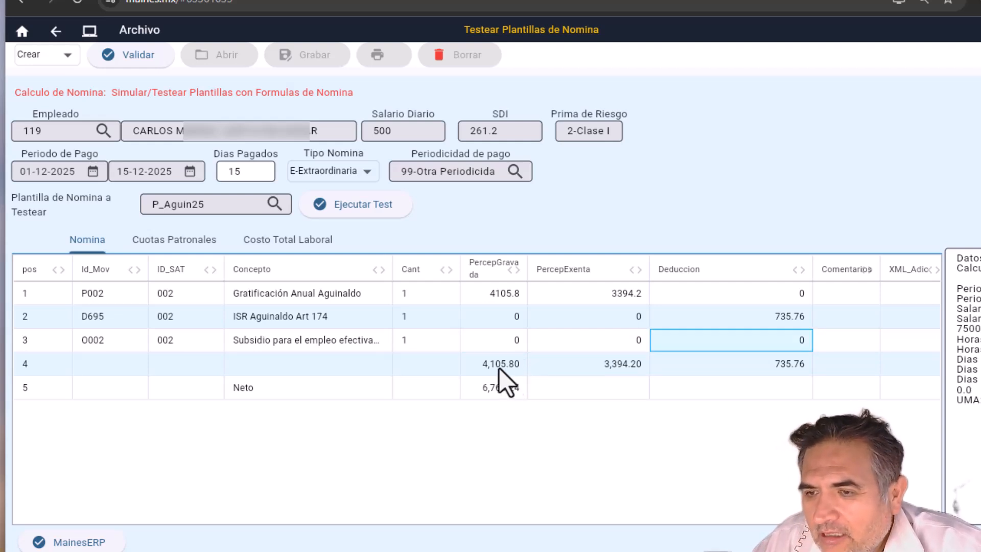
click(499, 367)
click(490, 392)
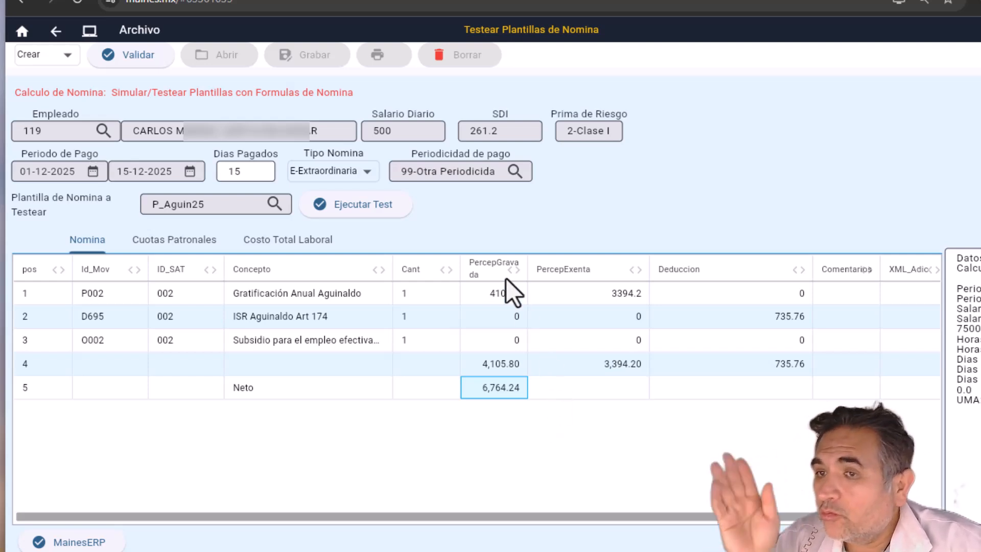
click(394, 128)
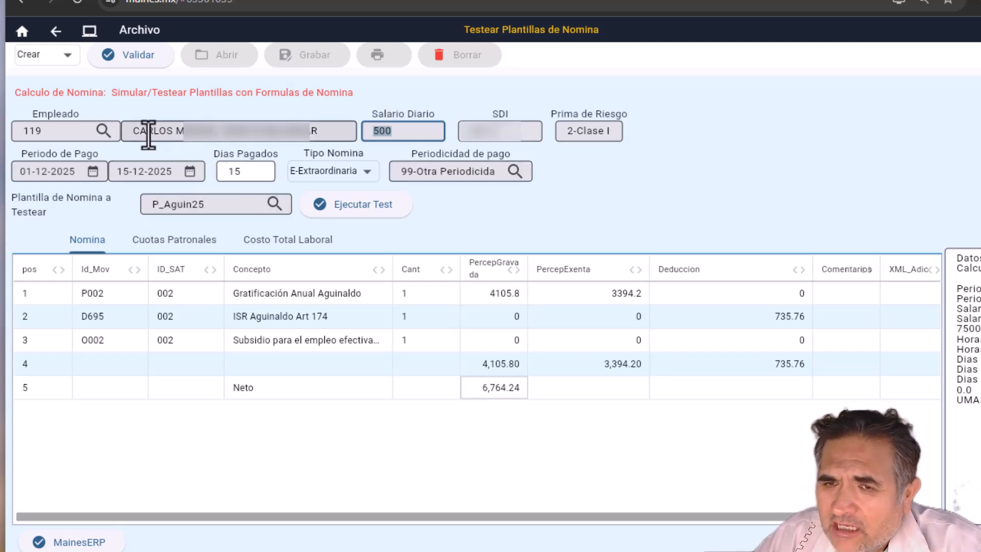
Step: Filter employees by first name and load employee 111 into the test form
click(103, 131)
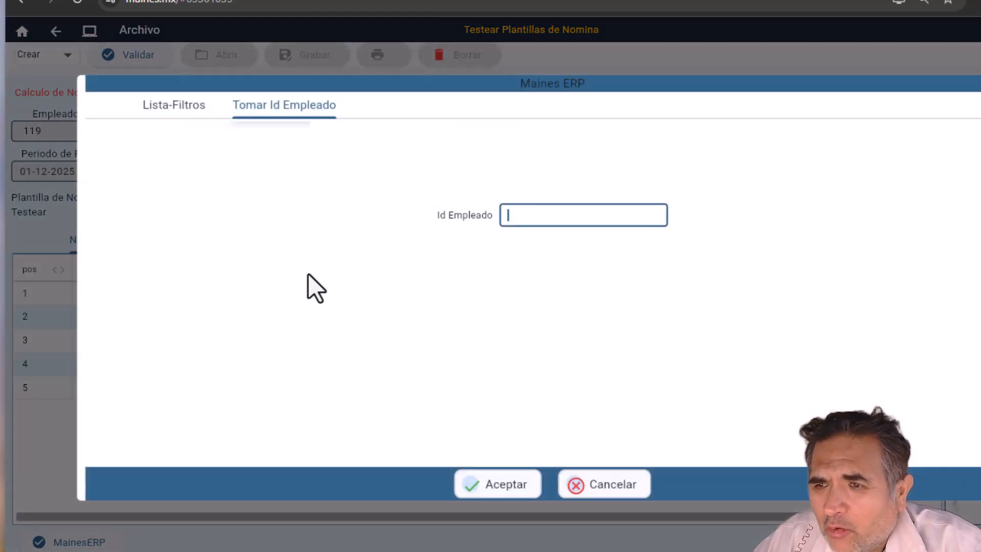
click(166, 112)
click(320, 436)
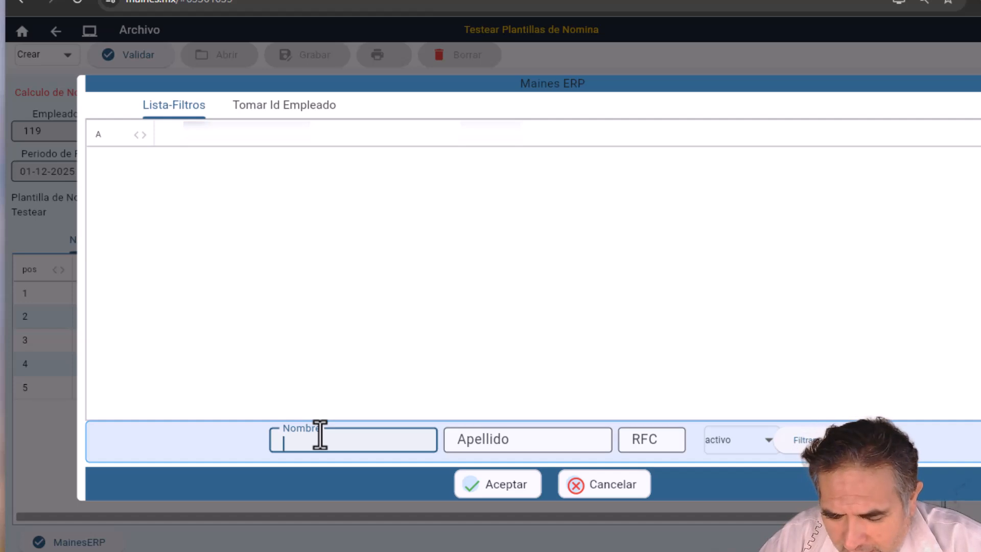
text(cristin)
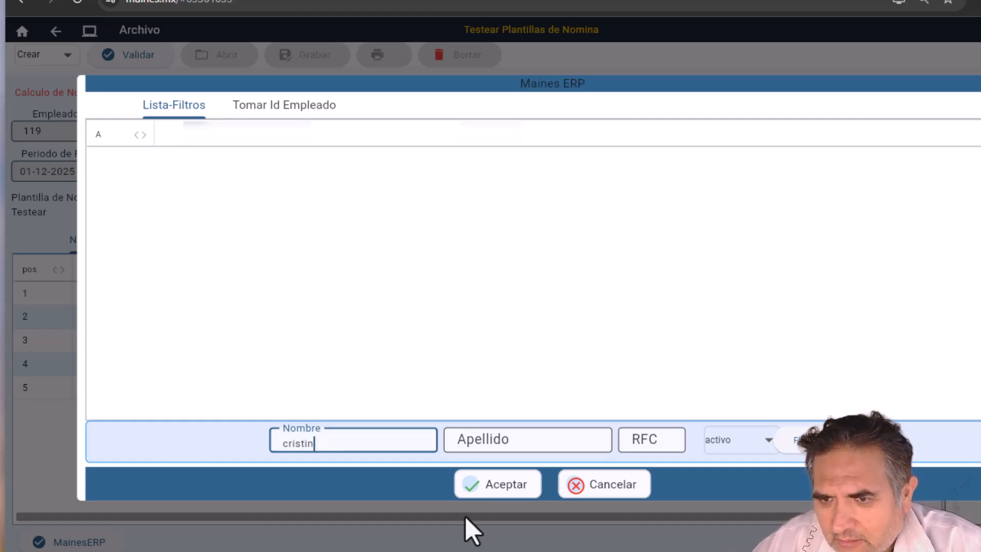
click(798, 445)
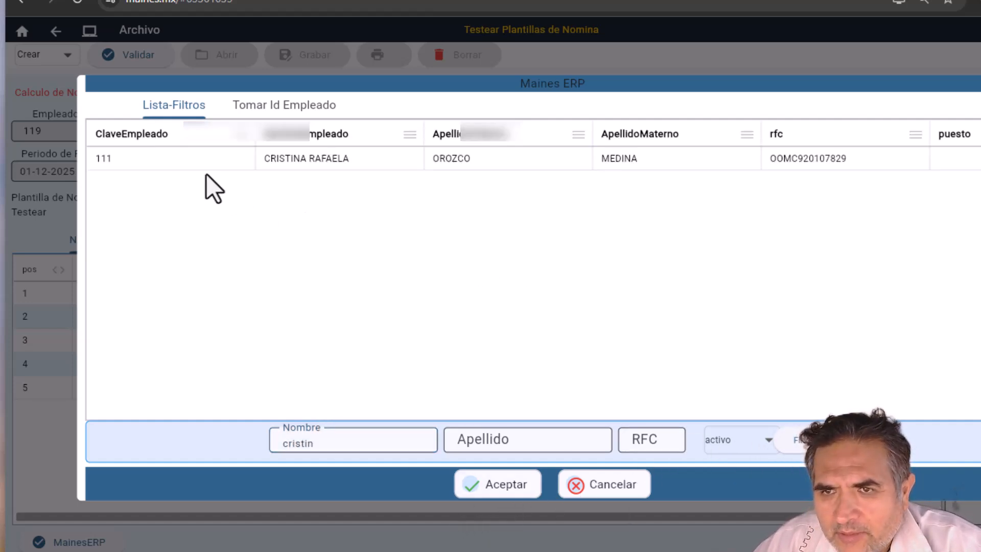
double_click(202, 159)
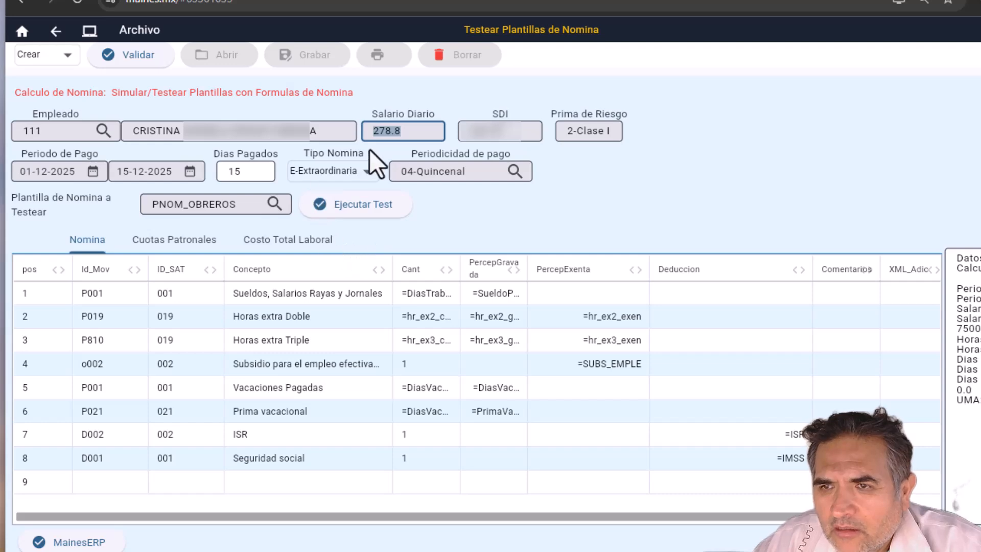
Step: Reload the P_Aguin25 template and check the 278.8 daily salary
click(273, 203)
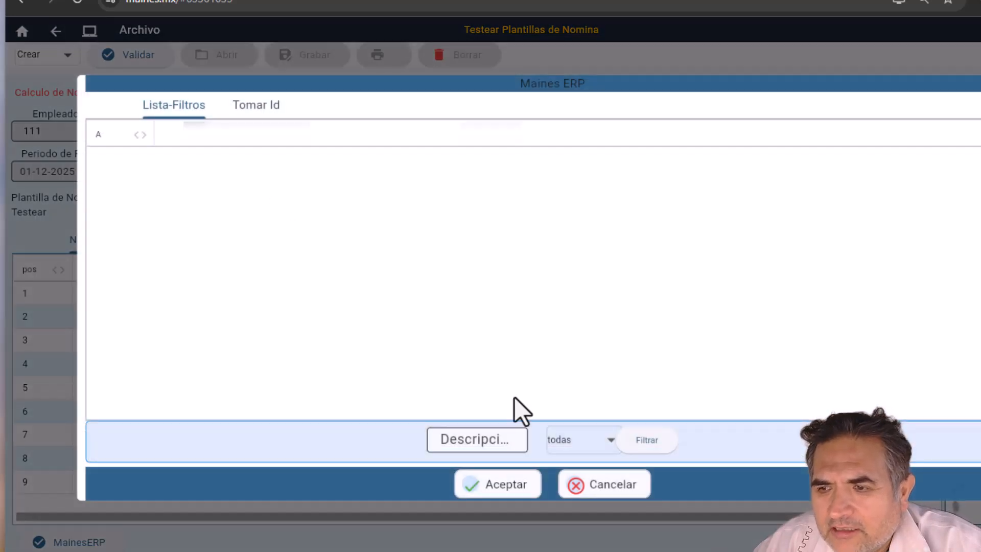
click(646, 442)
double_click(133, 327)
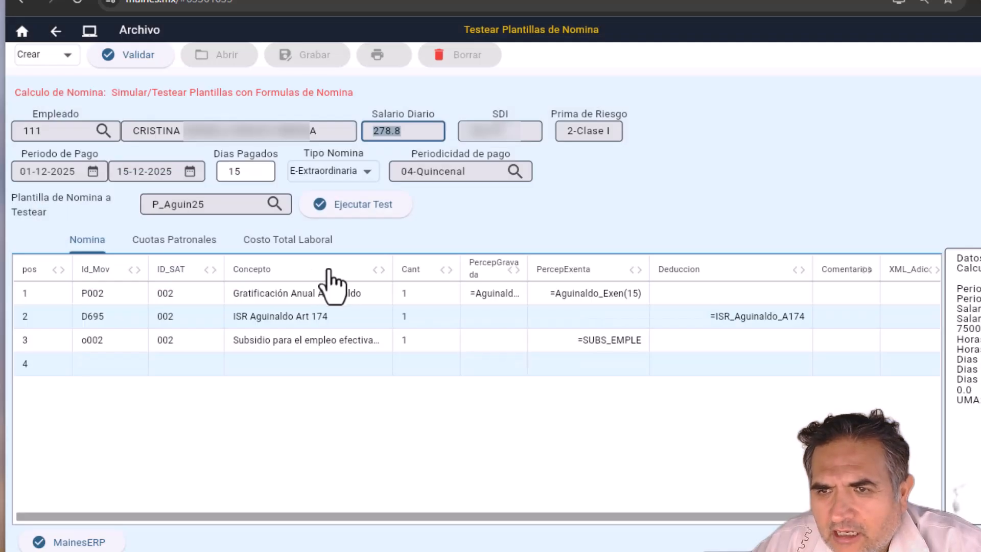
double_click(420, 131)
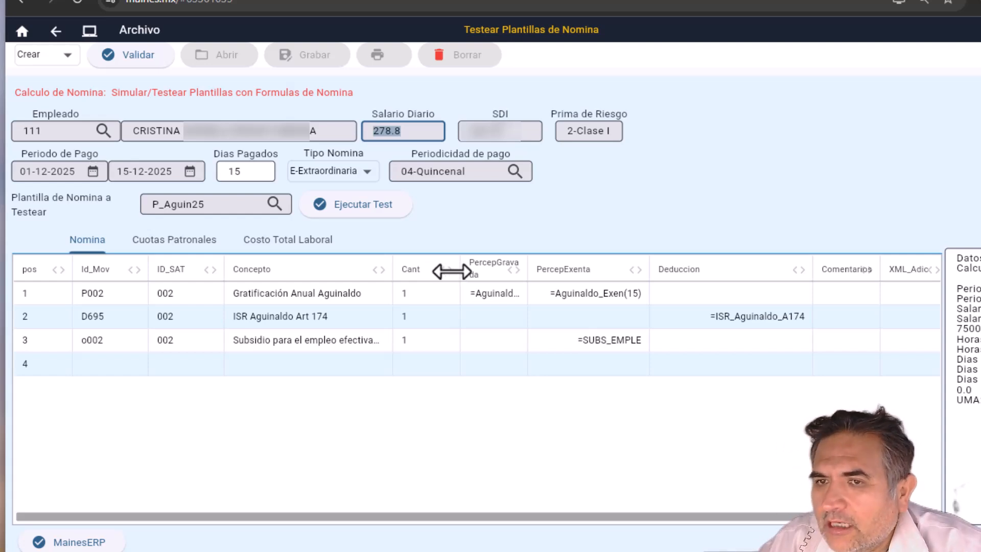
click(358, 215)
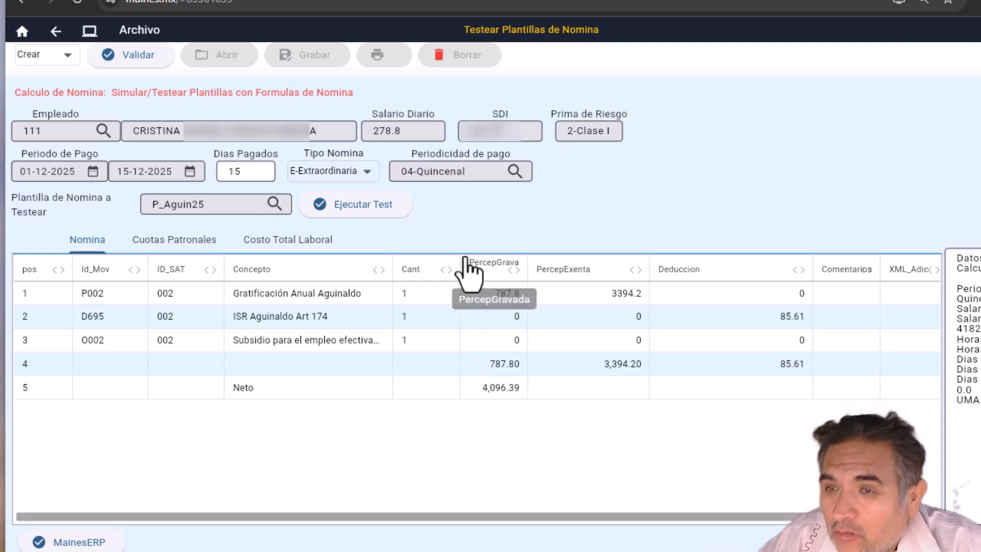
click(407, 128)
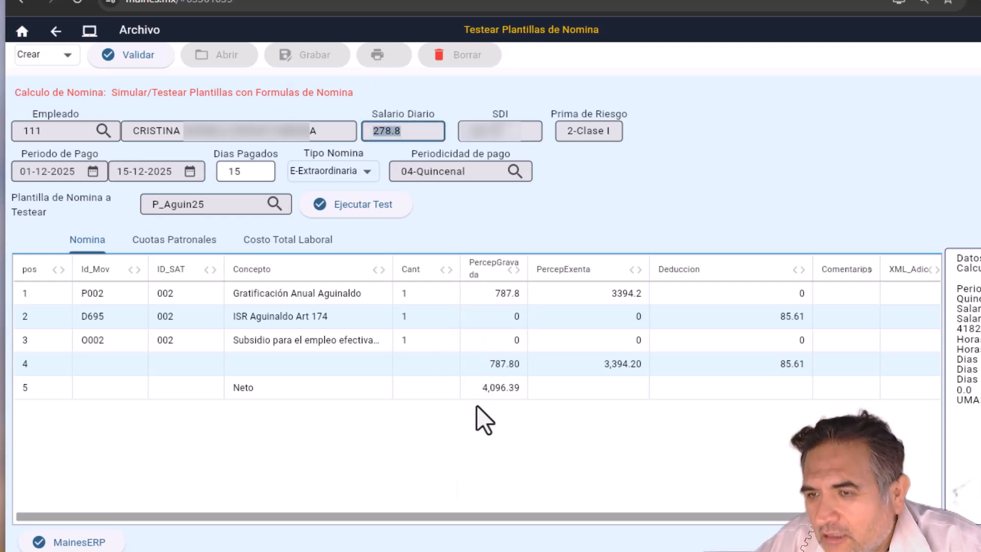
click(503, 294)
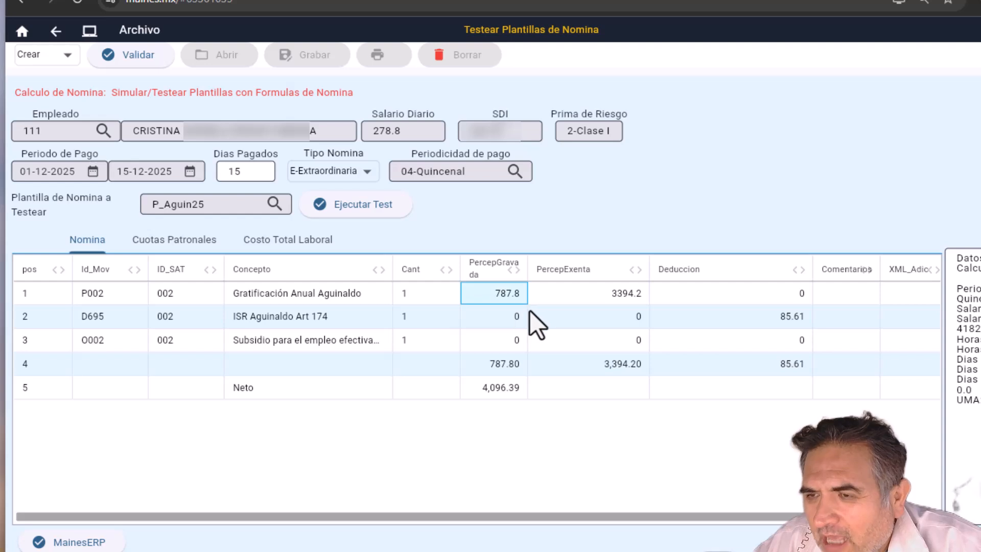
click(604, 301)
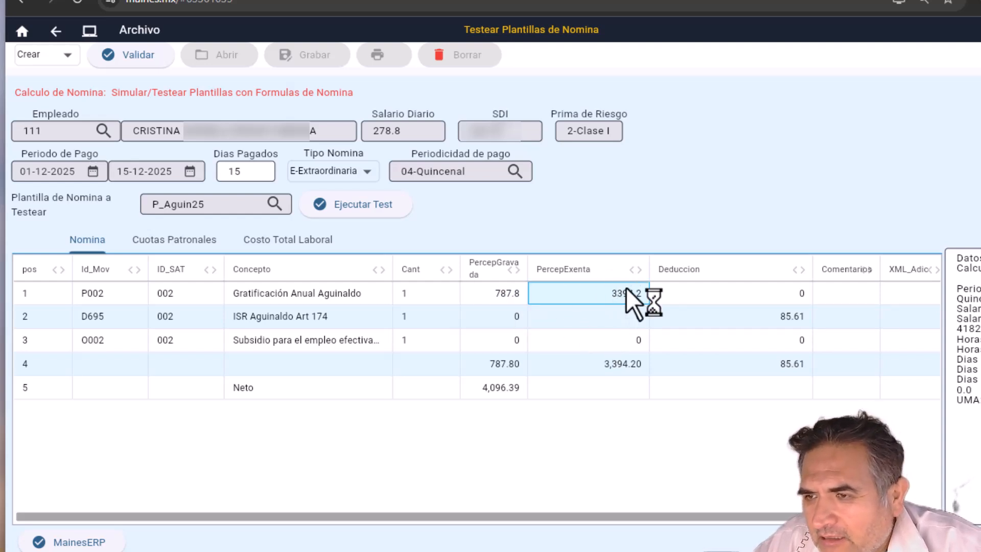
click(512, 296)
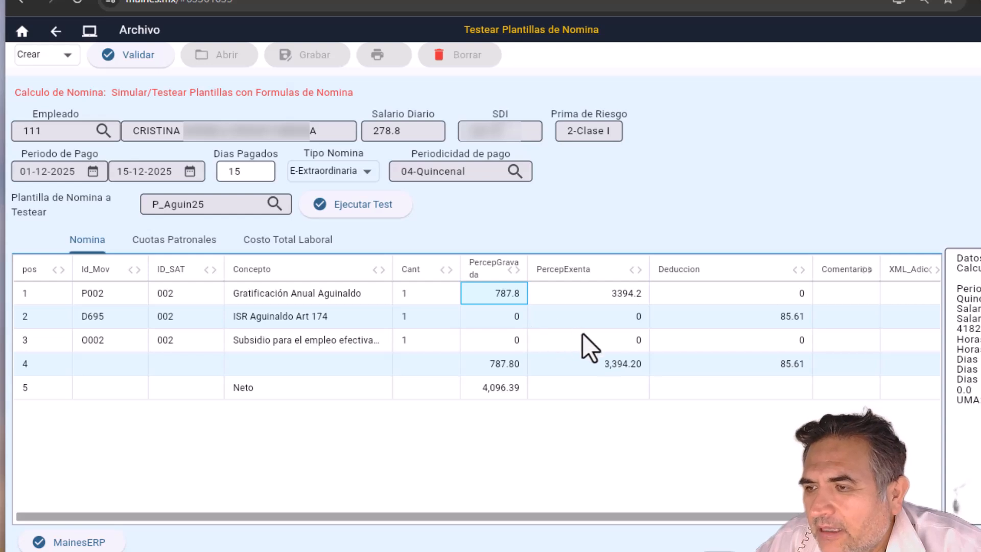
click(800, 325)
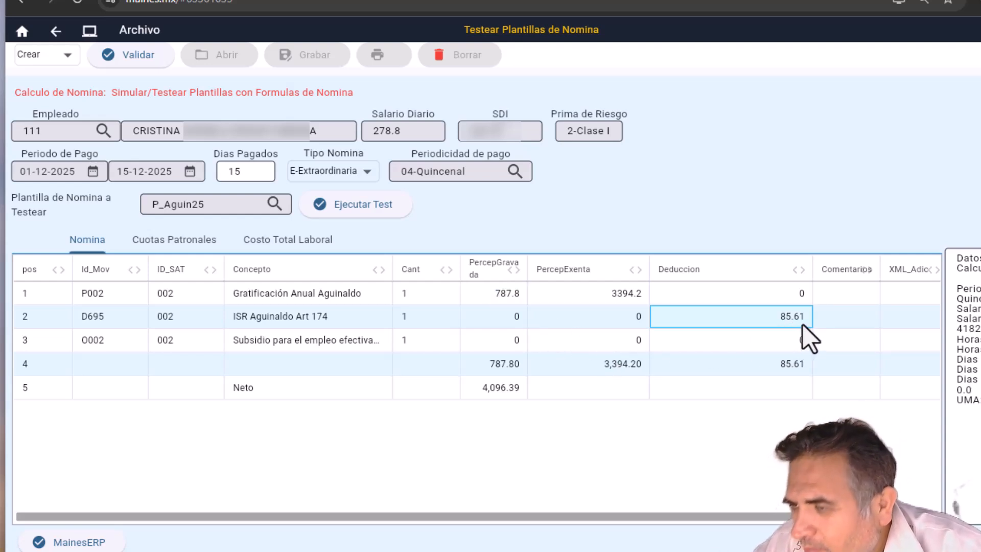
click(623, 294)
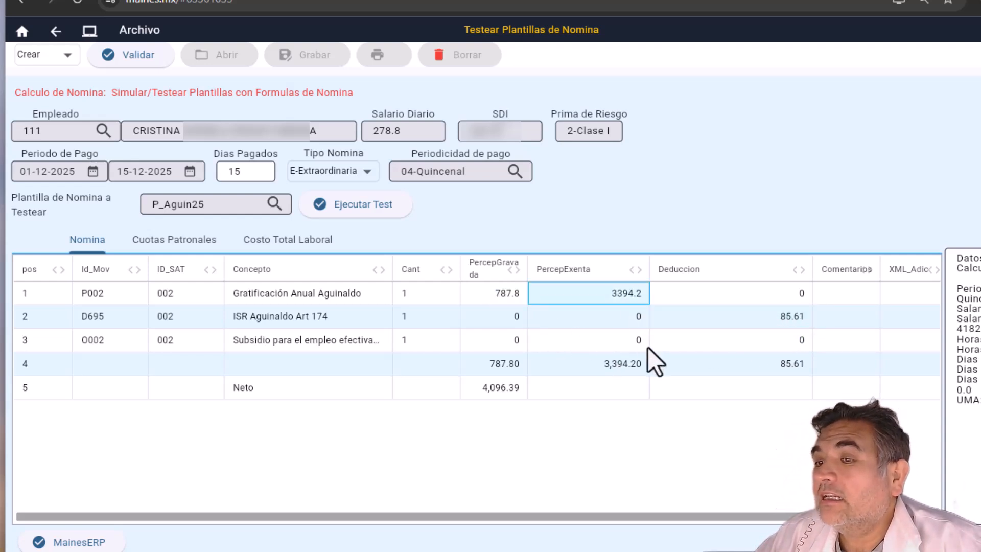
key(Left)
key(Down)
key(Down)
key(Down)
key(Down)
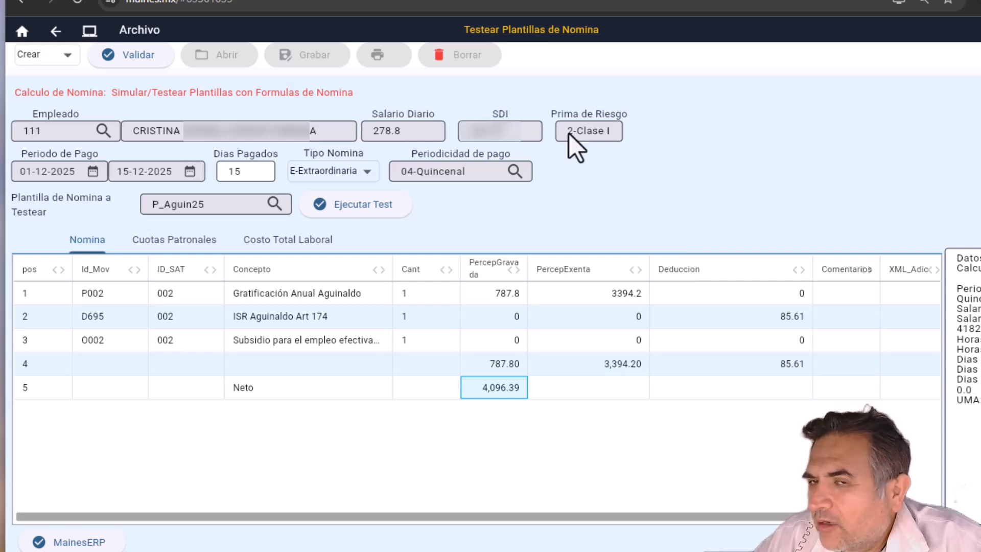
Step: Open Crear y timbrar masivamente under Procesos Masivos de Nomina
click(54, 34)
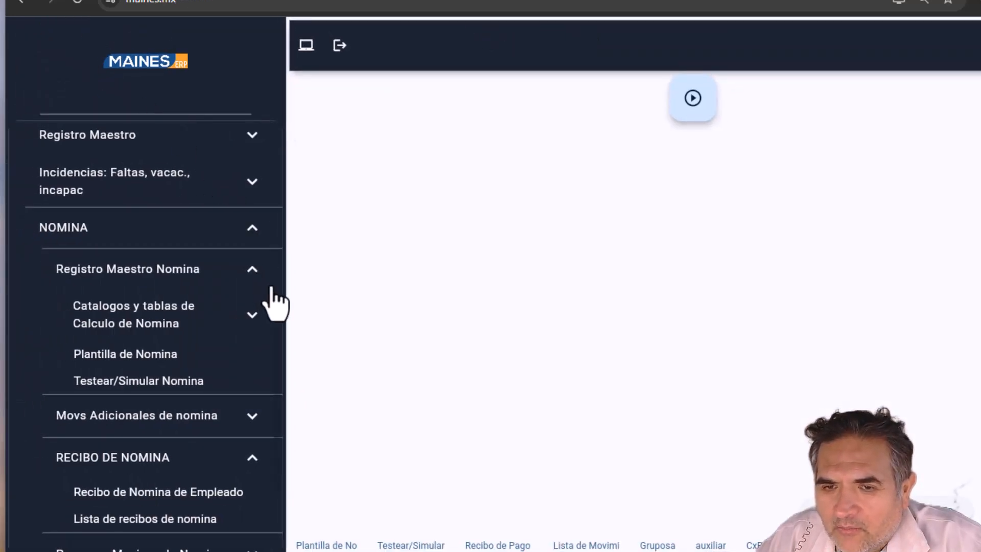
scroll(271, 286, down, 3)
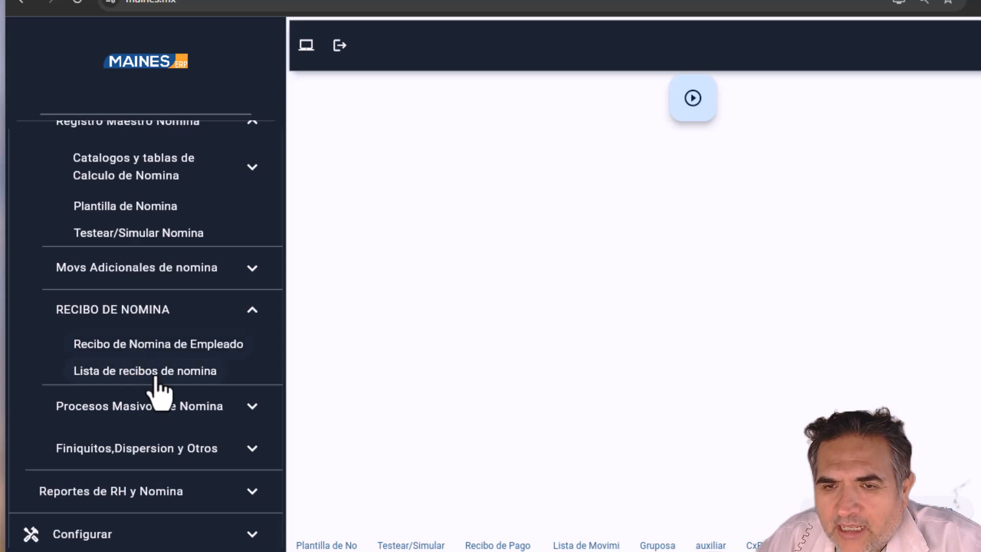
click(153, 415)
scroll(204, 432, down, 1)
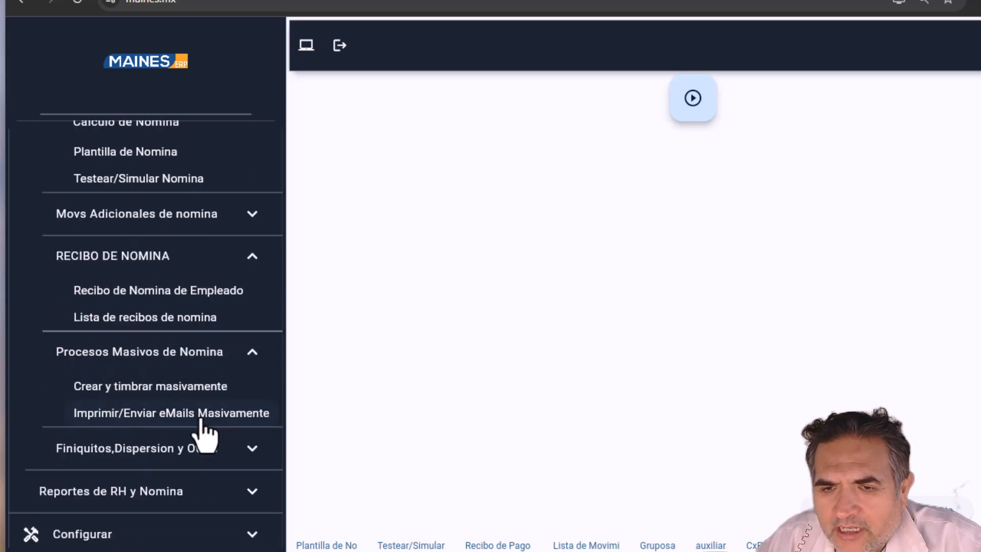
click(165, 389)
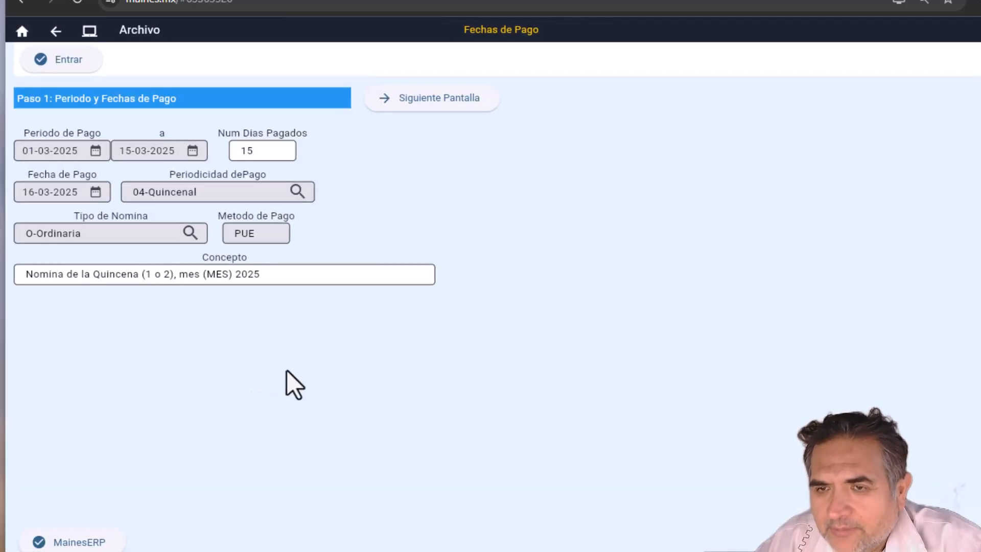
Step: Set period 01-12-2025 to 15-12-2025, 1 day paid, payment date 15-12-2025
click(95, 152)
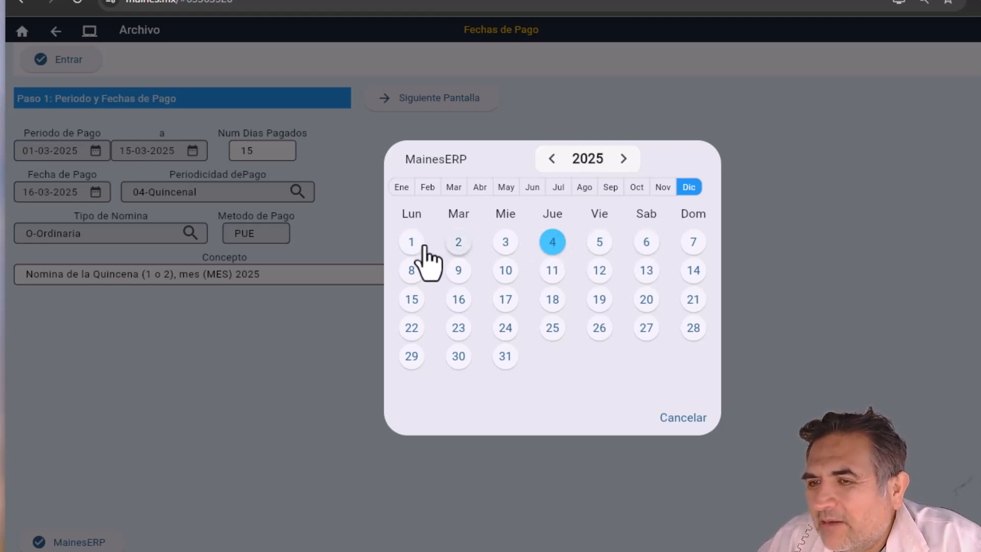
click(409, 244)
click(192, 151)
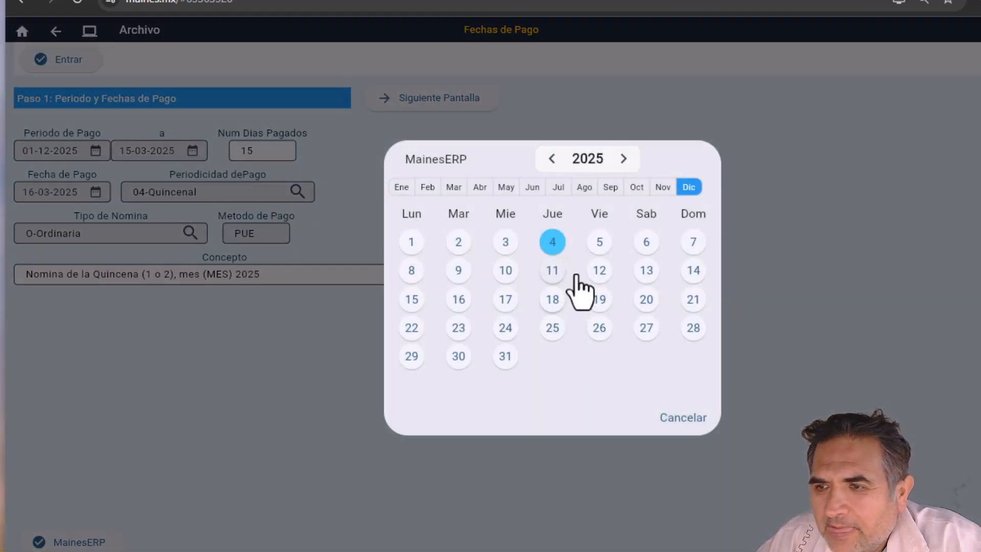
click(413, 299)
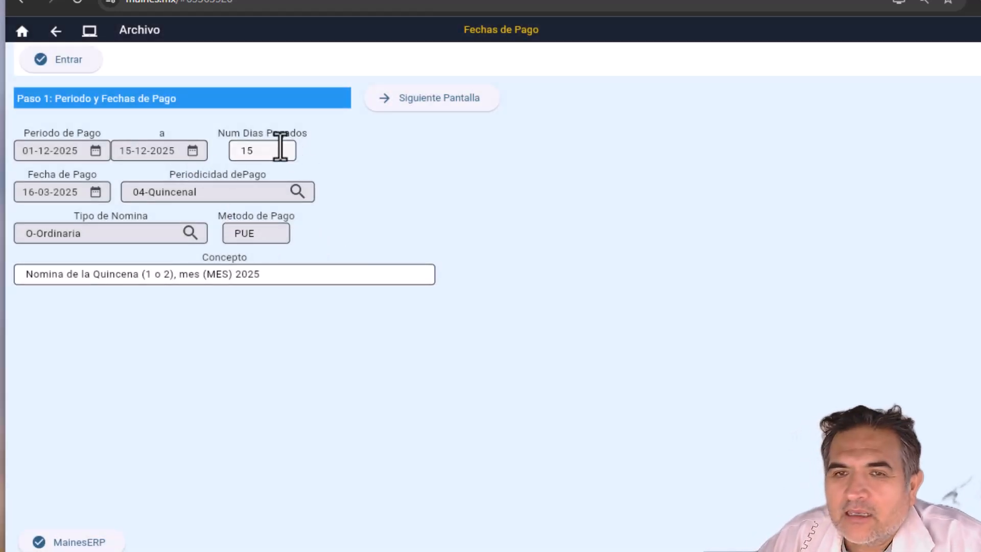
drag(283, 149, 156, 144)
text(1)
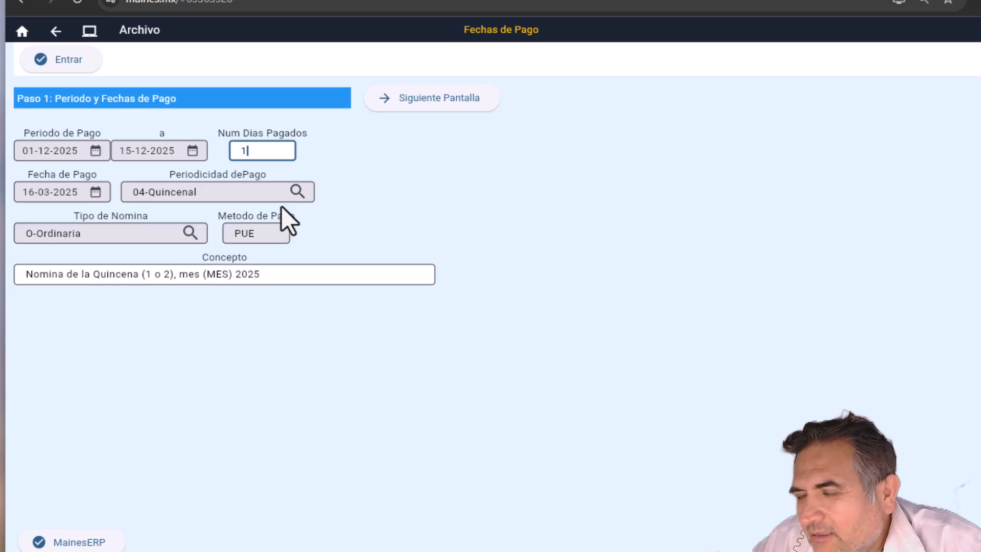
click(95, 193)
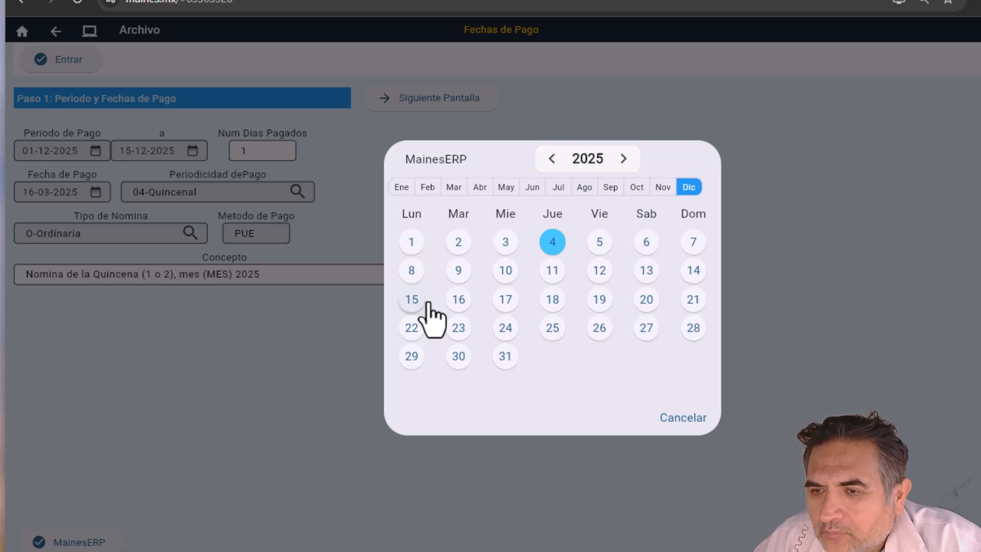
click(412, 302)
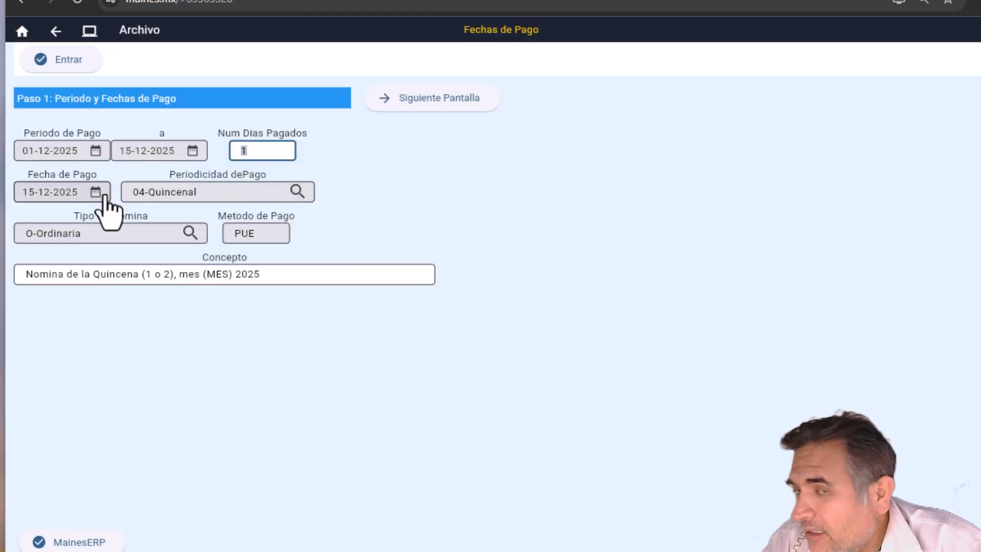
Step: Set periodicity 99, type E-Extraordinaria and concept 'Pago Aguinaldo 2025', then advance to employee filtering
click(297, 200)
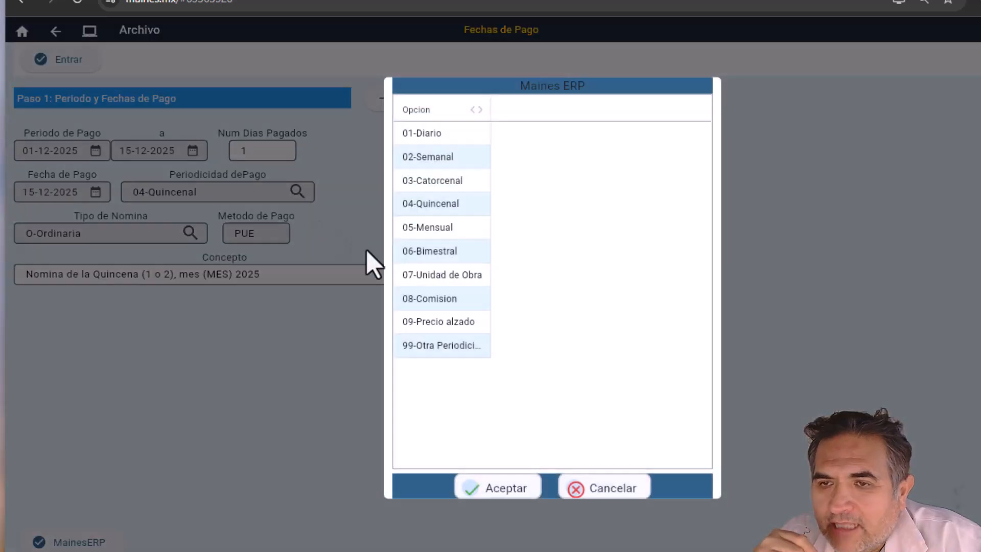
click(429, 347)
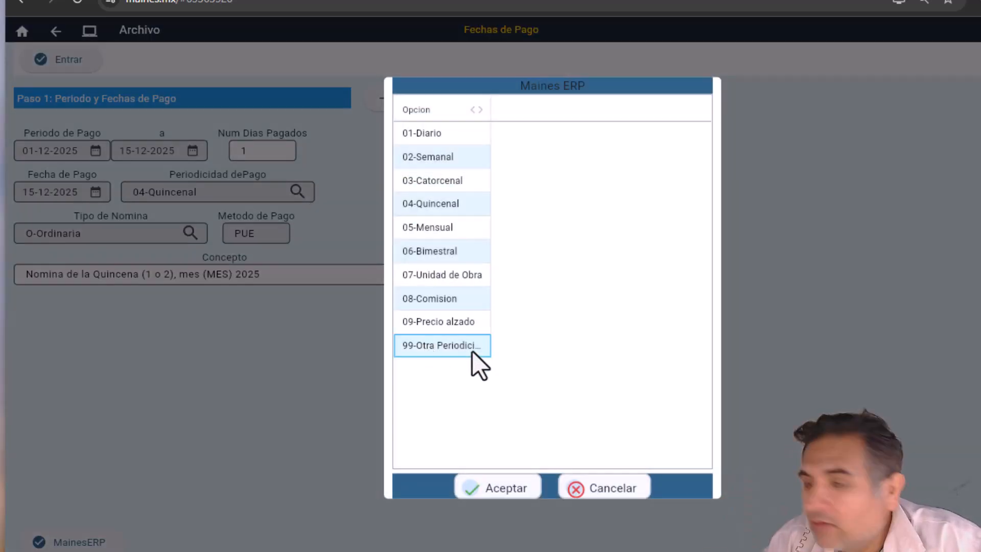
click(499, 489)
click(189, 234)
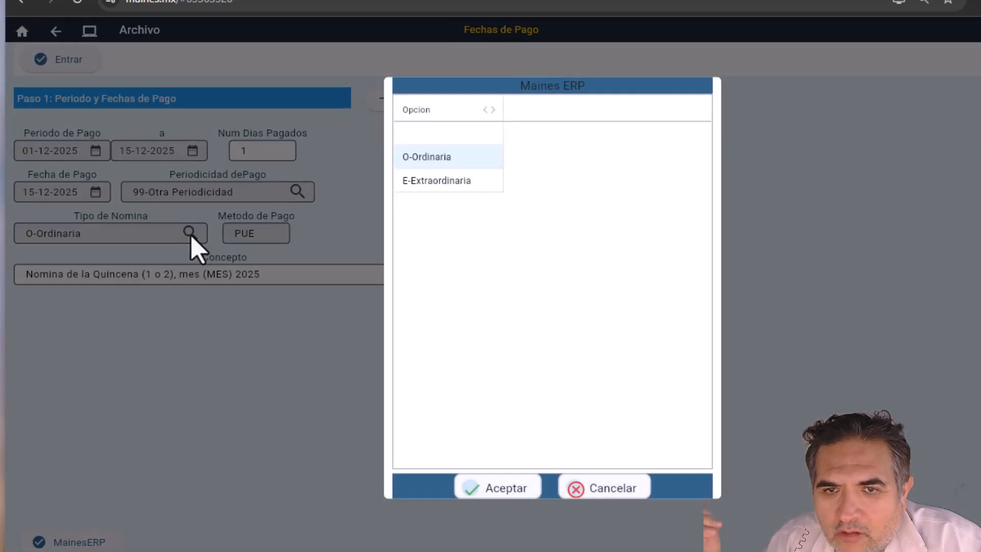
double_click(412, 182)
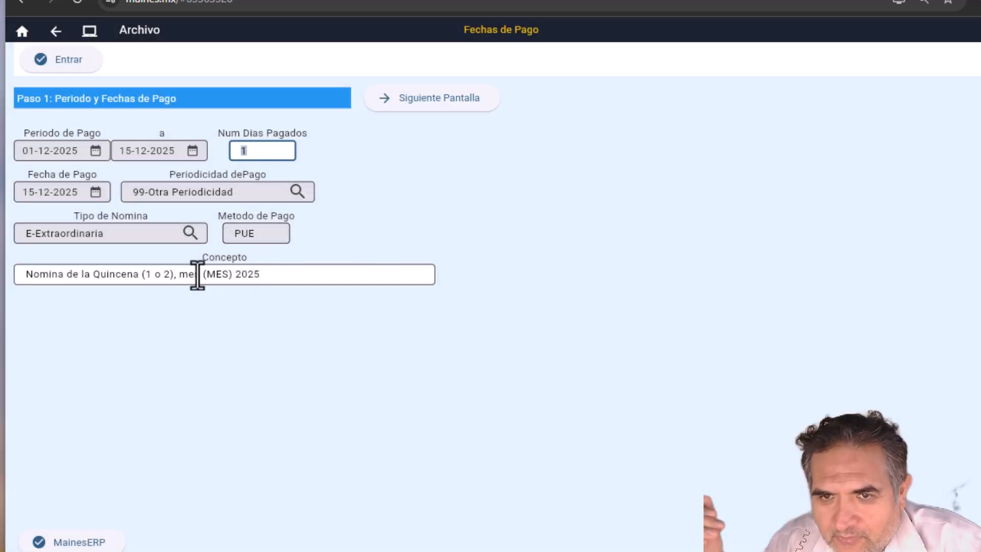
click(285, 274)
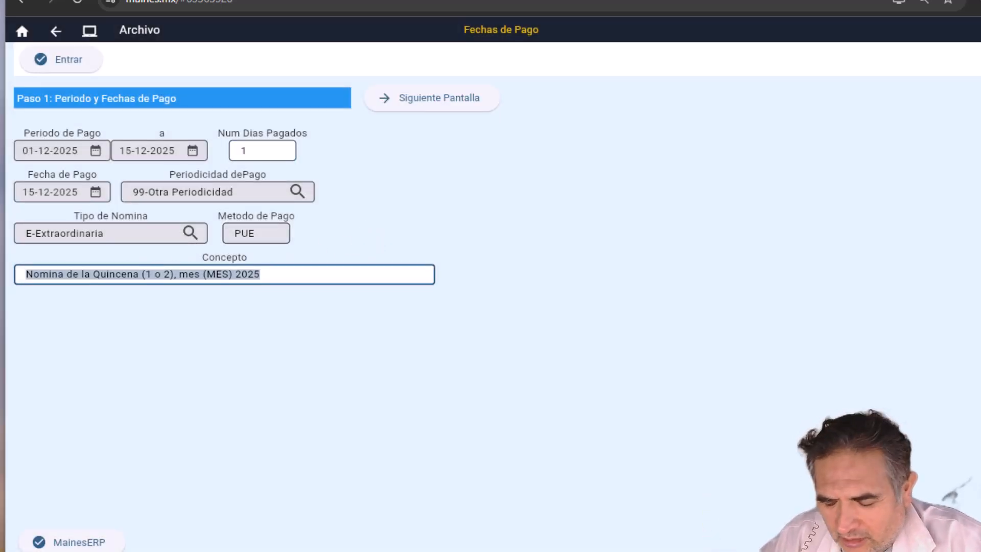
text(Pa)
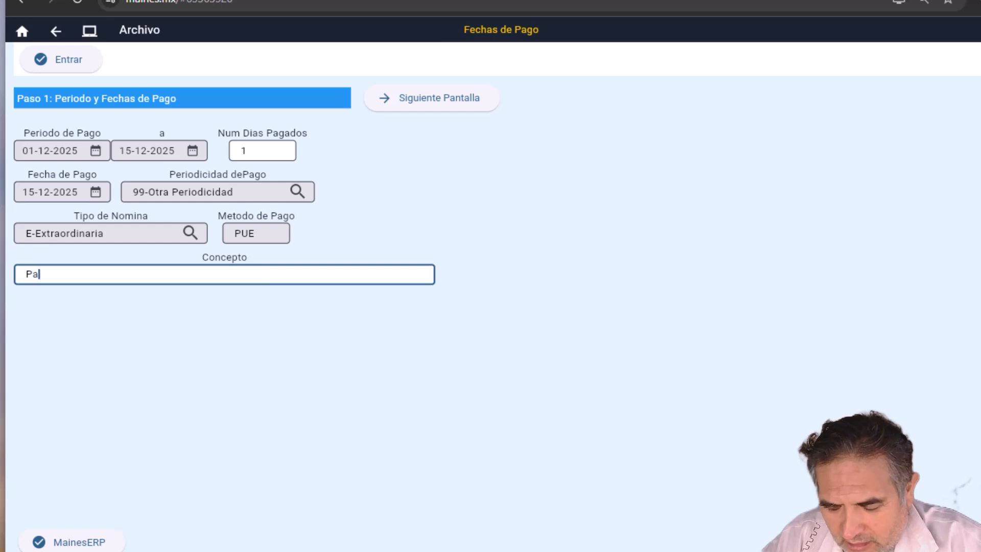
text(go Aguinaldo 2025)
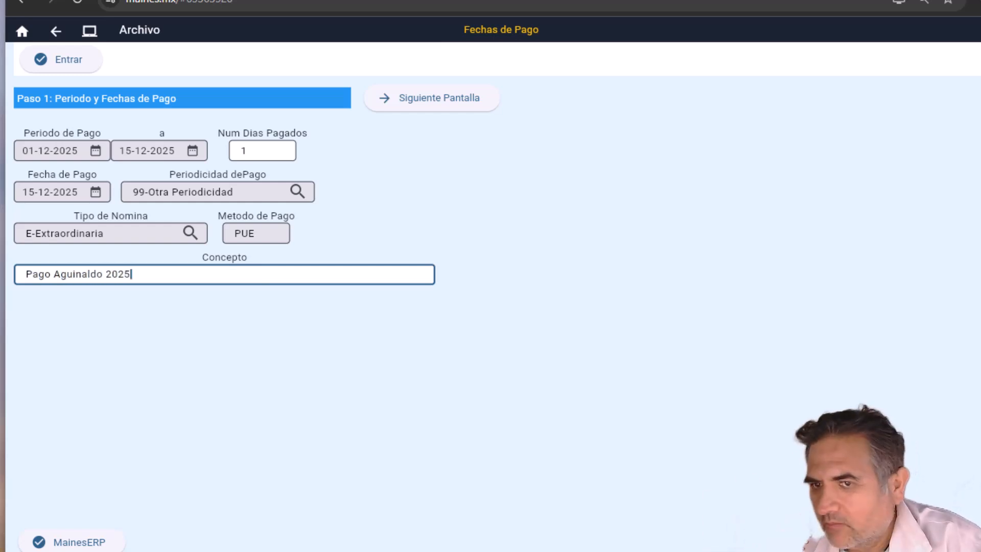
click(400, 105)
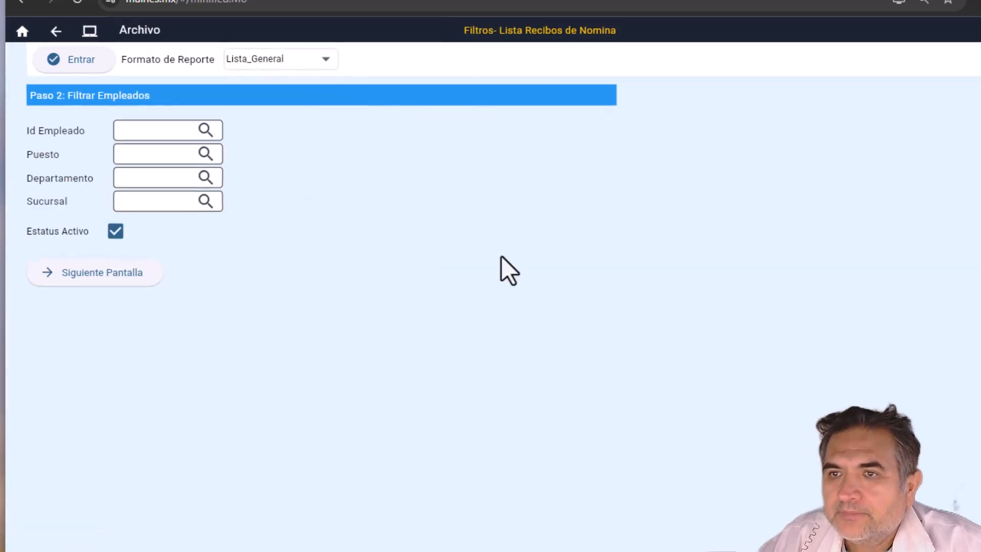
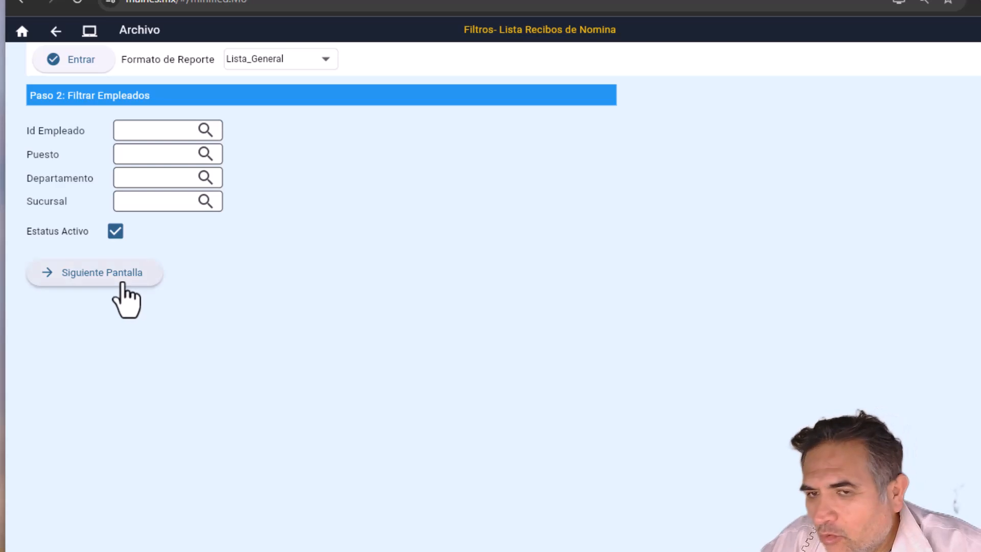
Step: Advance to employee selection and check only the first five employees, unticking rows 6 through 10
click(102, 276)
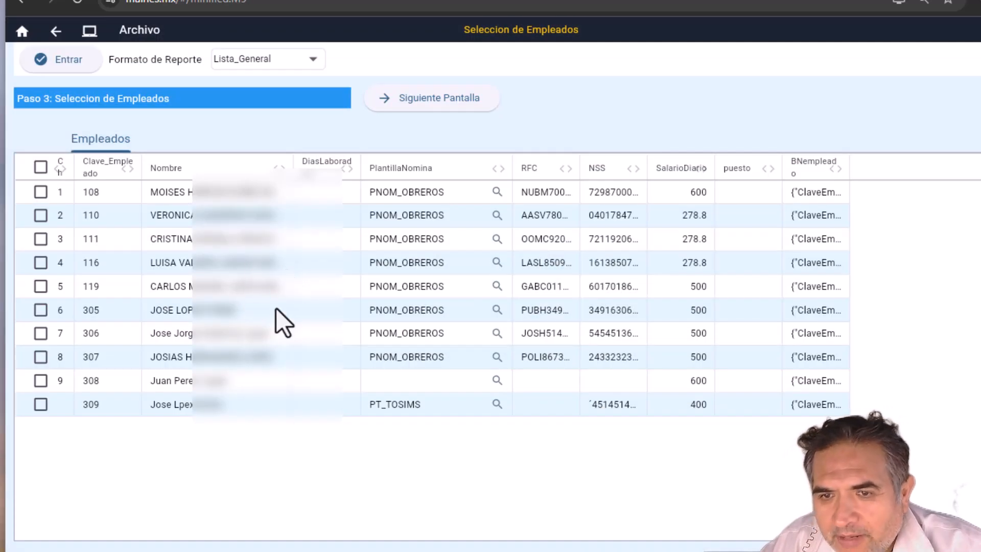
click(227, 196)
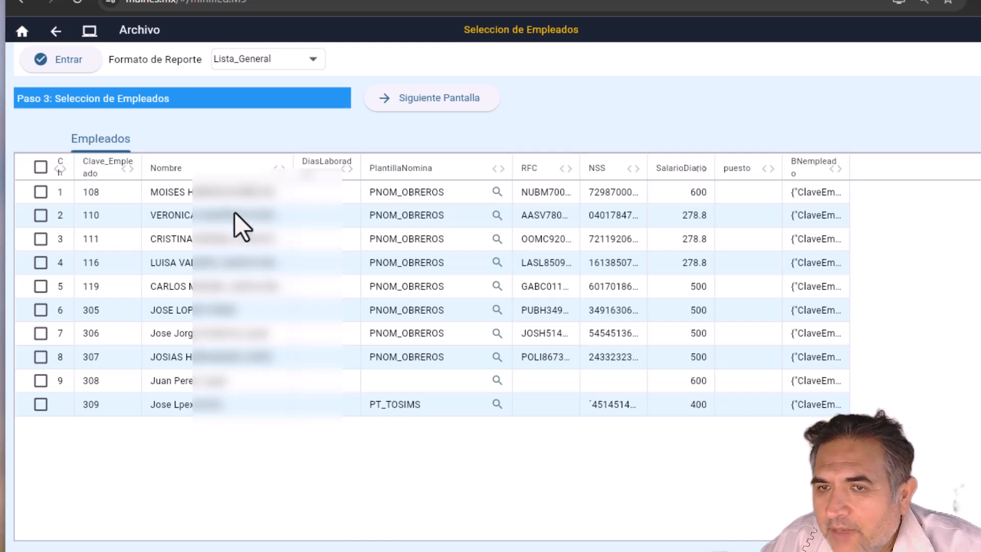
click(41, 168)
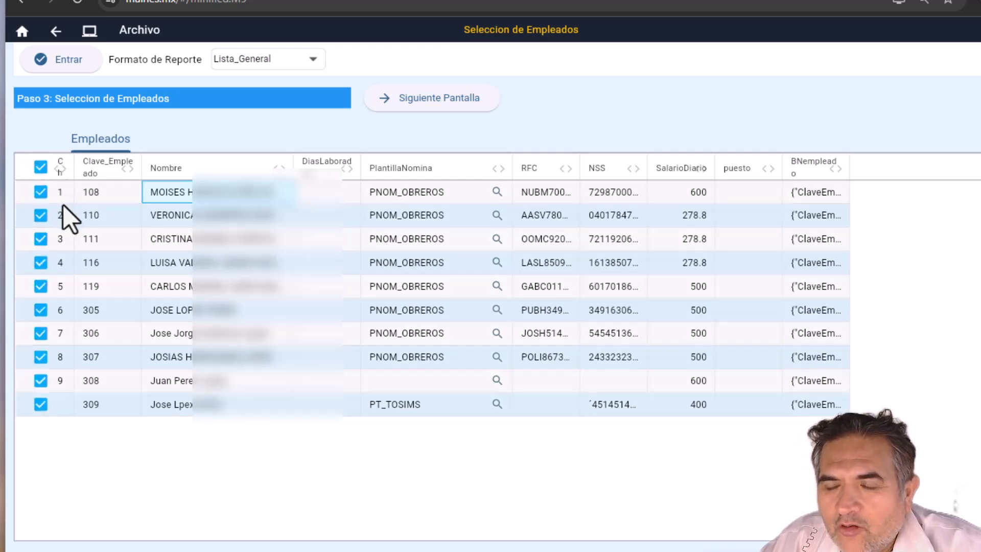
click(40, 333)
click(41, 357)
click(40, 380)
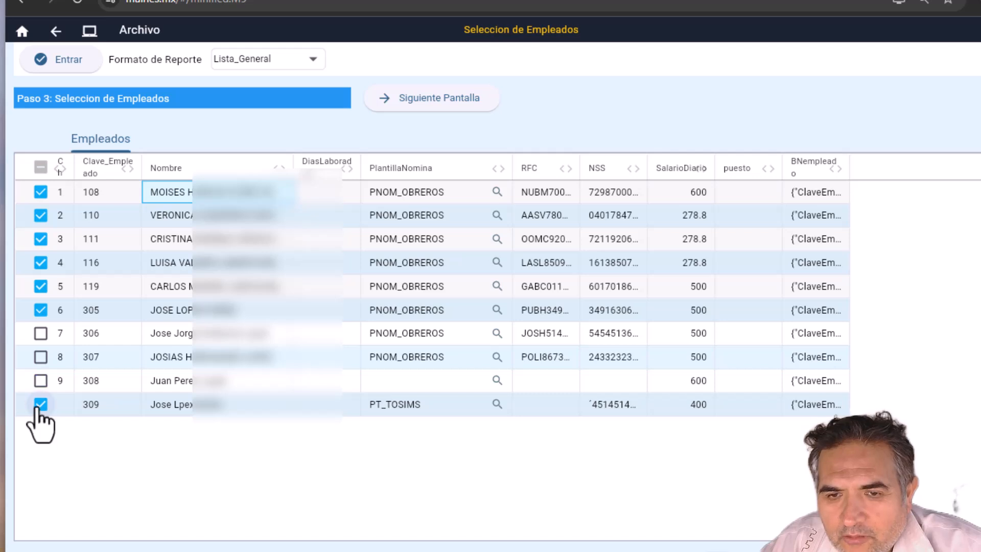
click(40, 404)
click(41, 310)
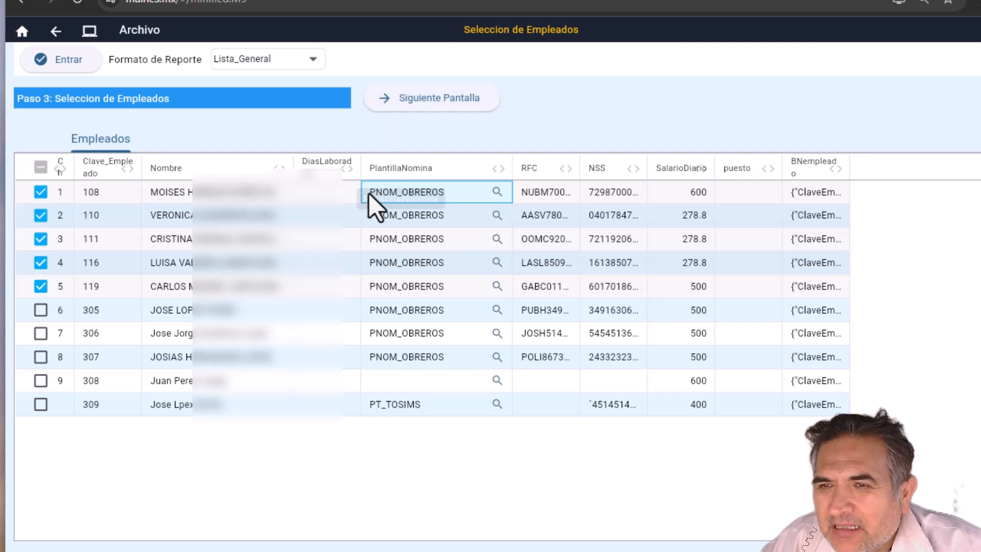
key(Down)
key(Down)
key(Down)
key(Down)
key(Down)
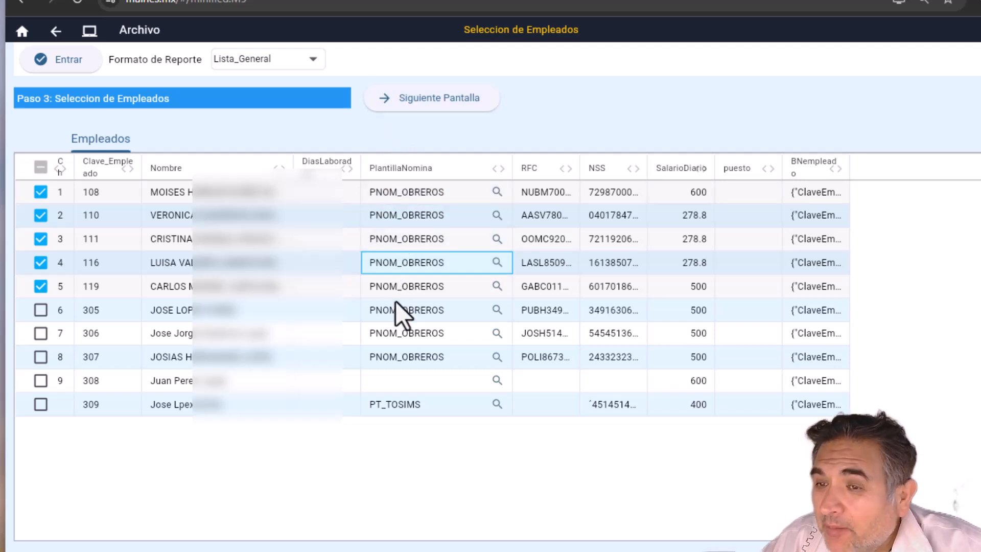
key(Up)
key(Up)
key(Up)
key(Up)
key(Up)
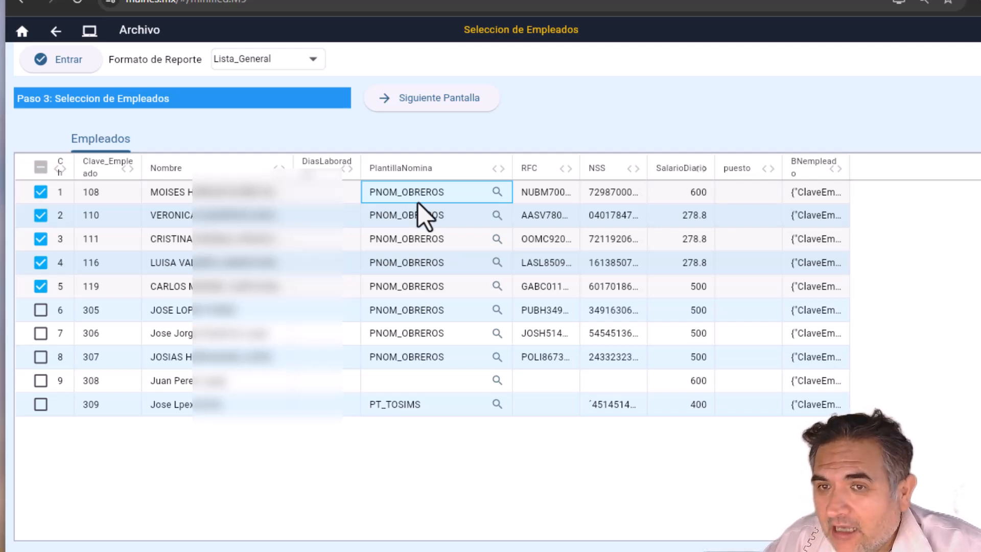
Step: Assign payroll template P_Aguin25 to all employees using 'Aplicar Plantilla a todos los empleados'
click(496, 193)
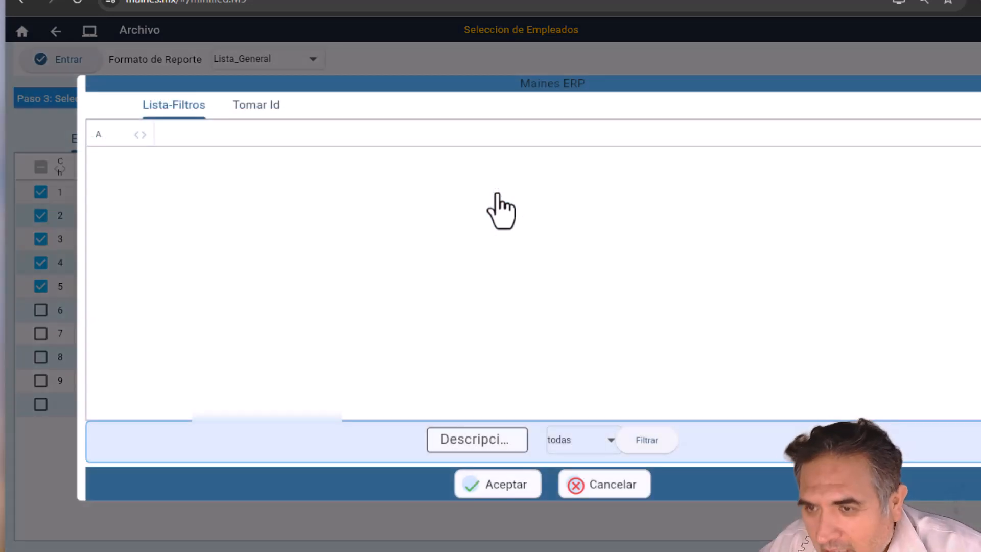
click(641, 446)
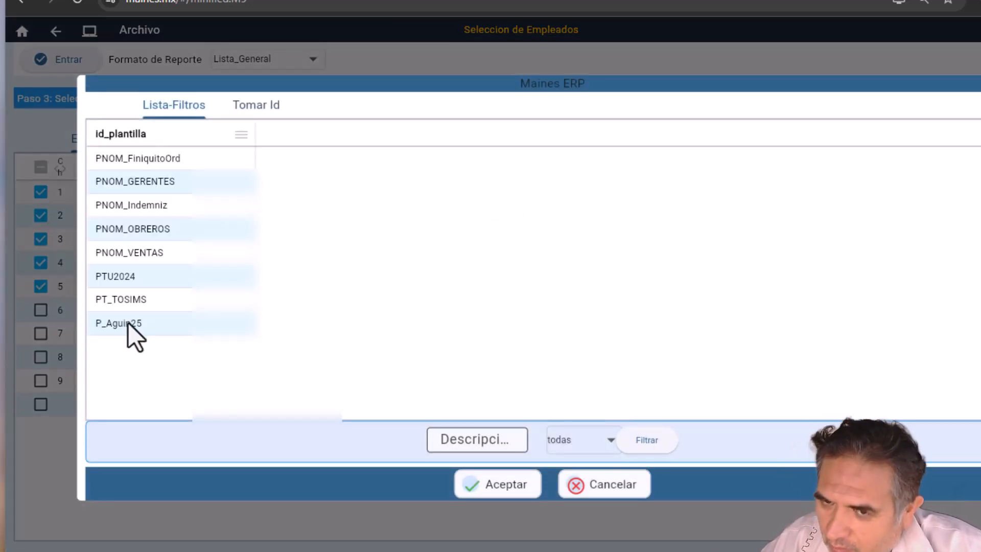
double_click(128, 323)
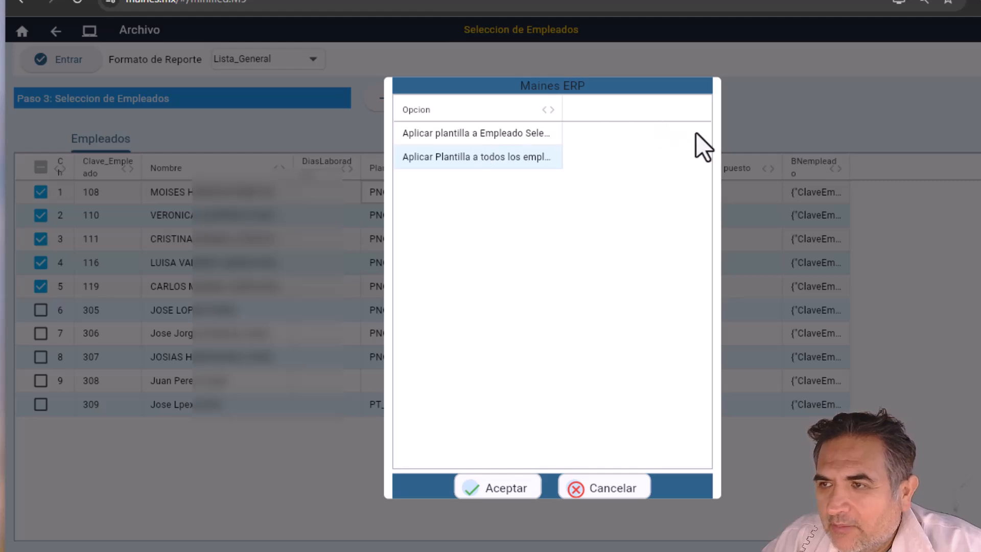
click(494, 136)
drag(560, 115, 616, 114)
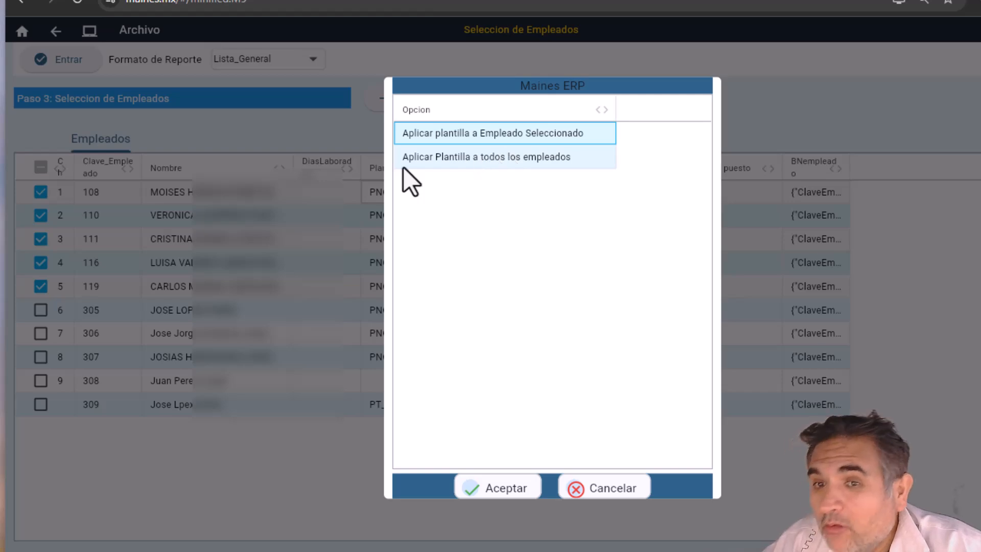
click(465, 162)
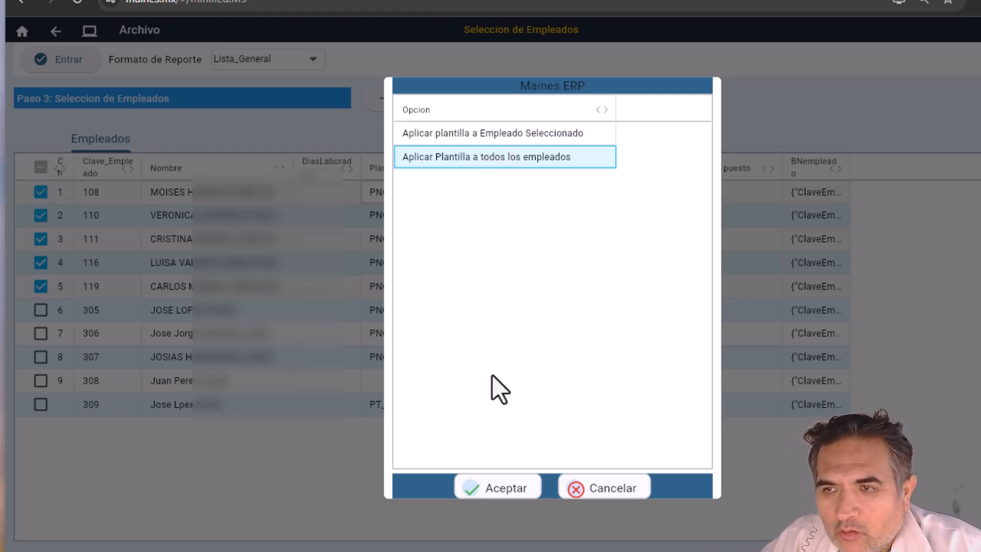
click(504, 488)
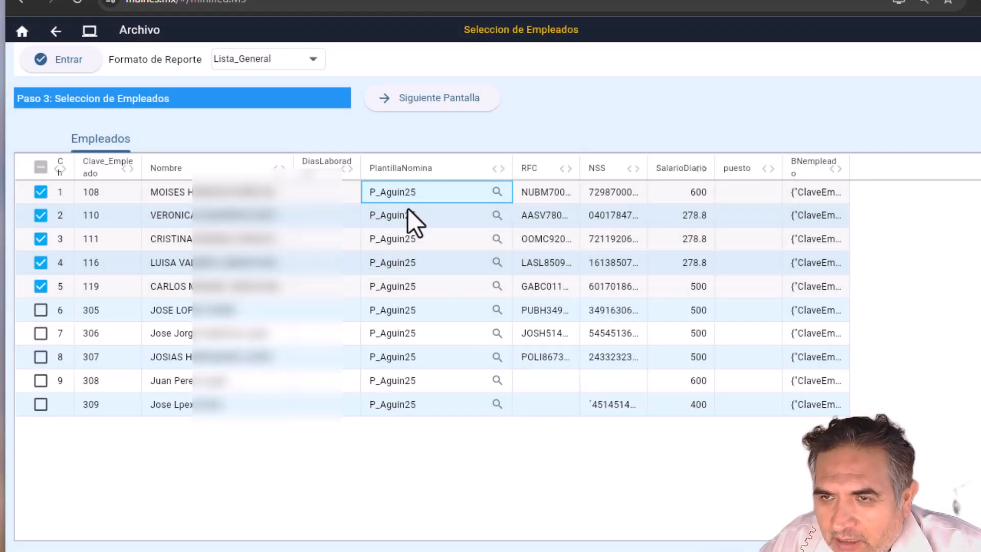
key(Down)
key(Down)
key(Down)
key(Down)
key(Down)
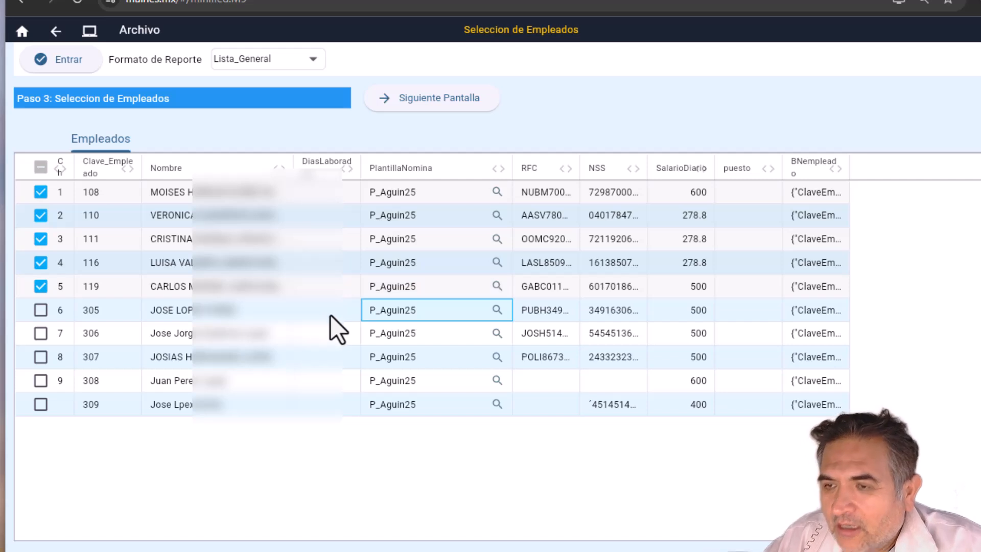
Step: Advance to receipt creation and review the first employee's perceptions, deductions and net pay
click(429, 106)
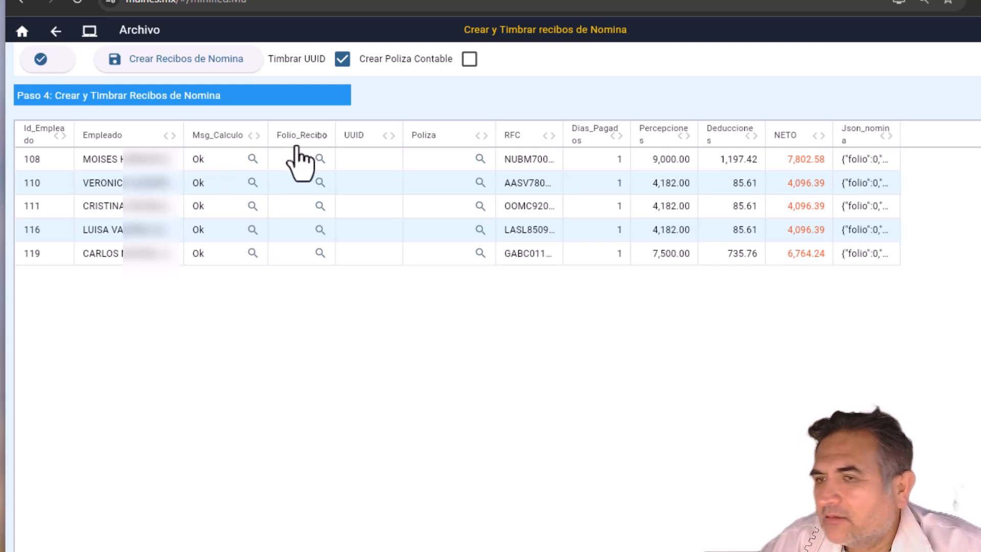
click(131, 168)
click(155, 182)
click(158, 230)
click(159, 251)
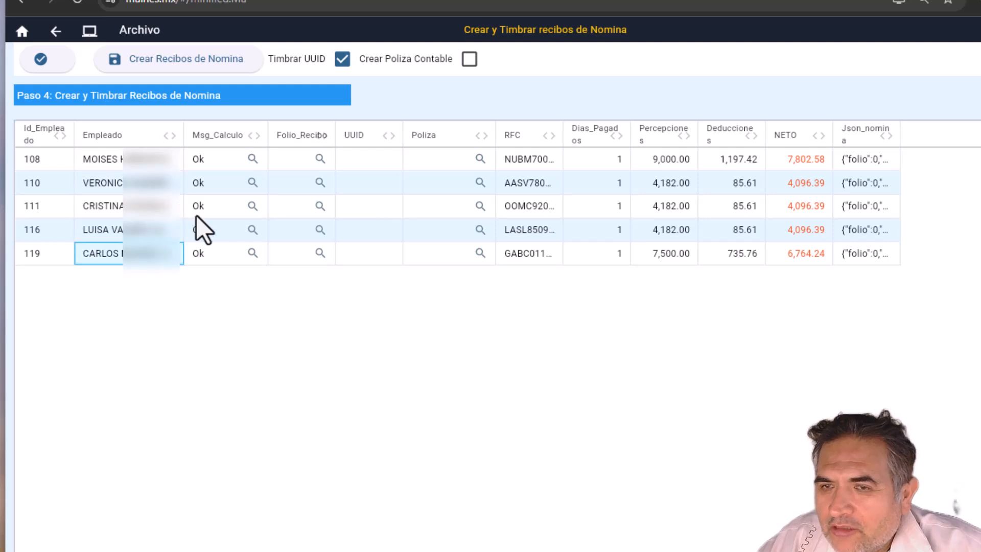
click(603, 167)
key(Right)
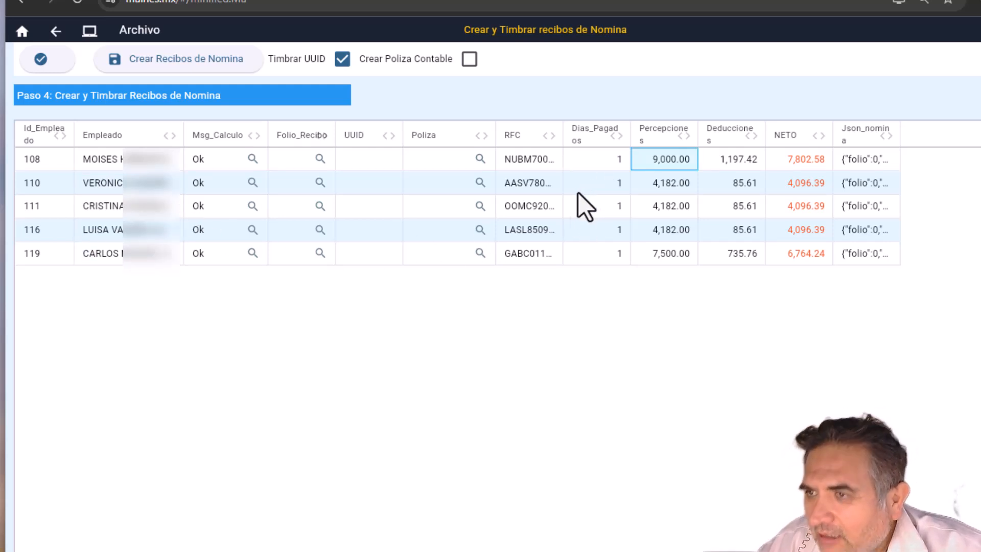
key(Right)
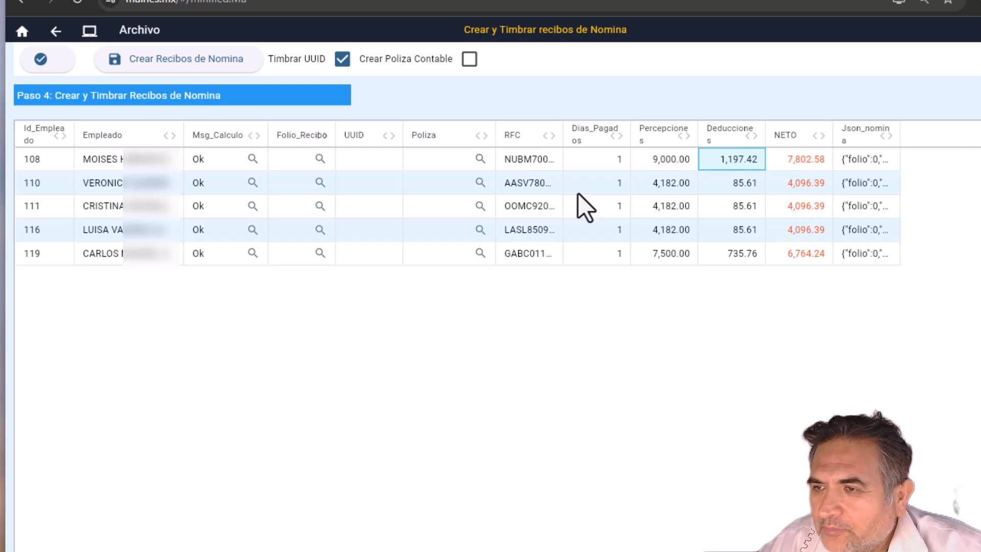
key(Right)
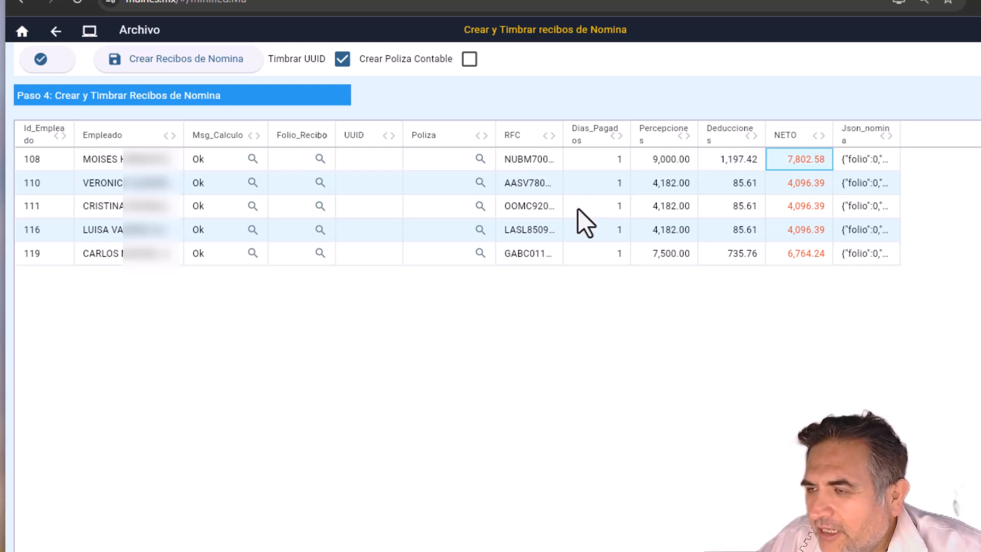
Step: Check the last employee's 7,500.00 perceptions and 735.76 deductions against the spreadsheet ISR result
click(159, 263)
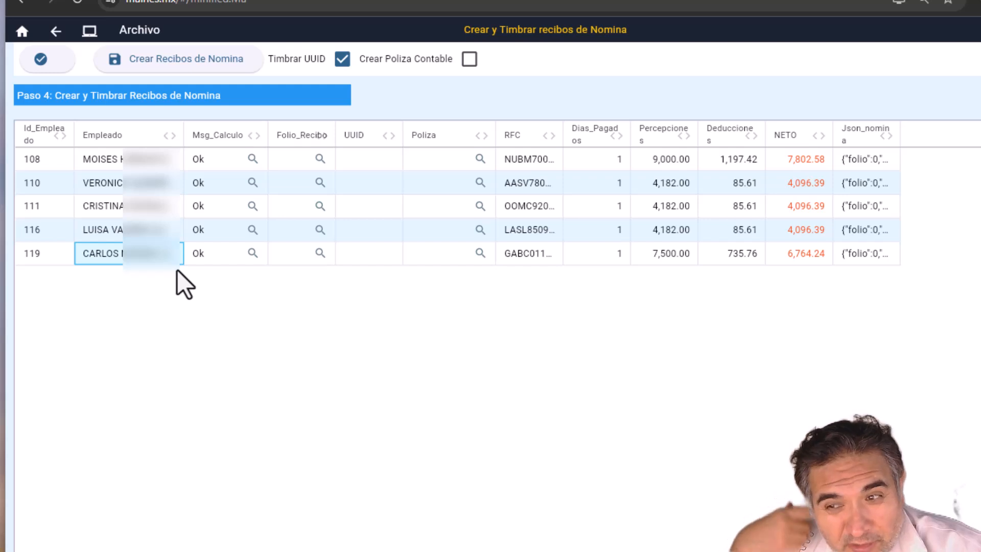
click(670, 255)
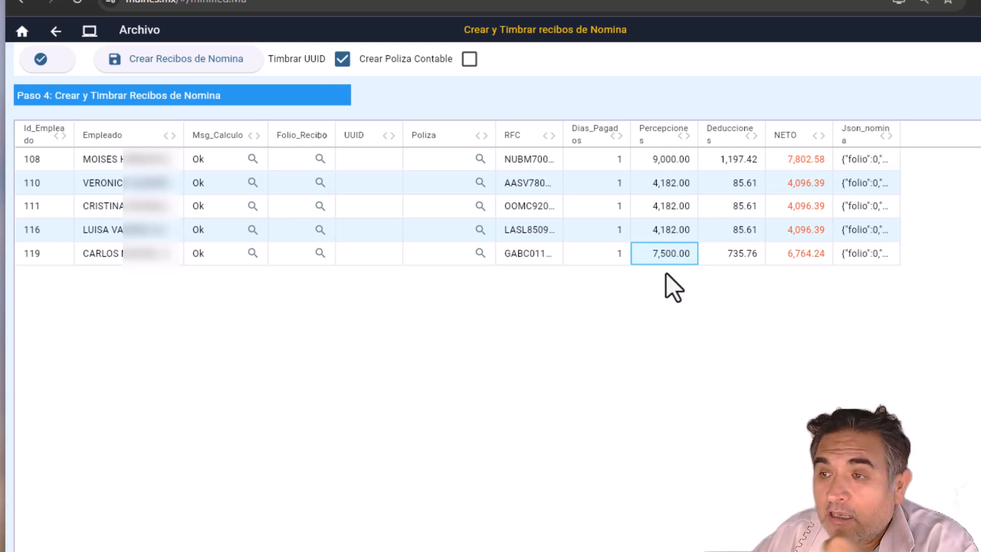
key(Right)
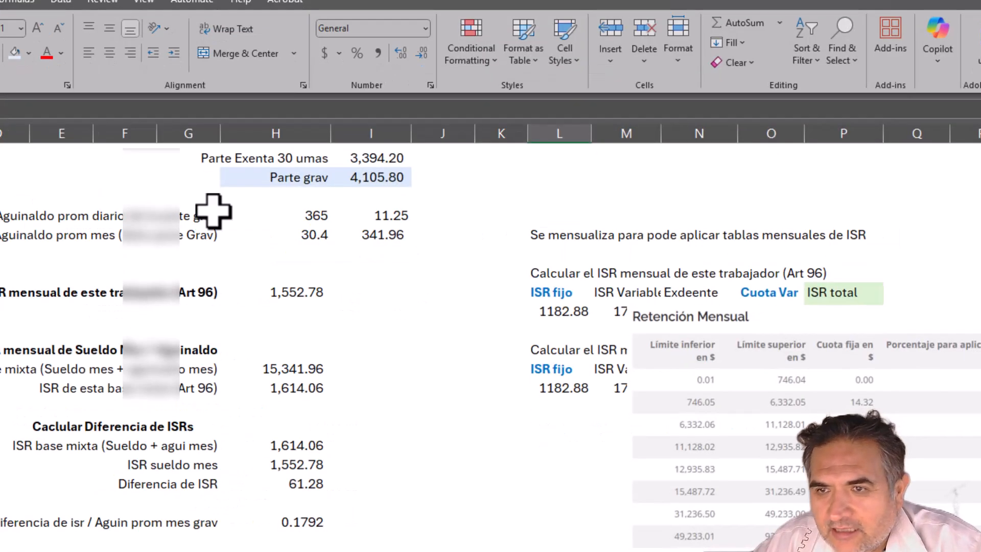
scroll(212, 210, down, 1)
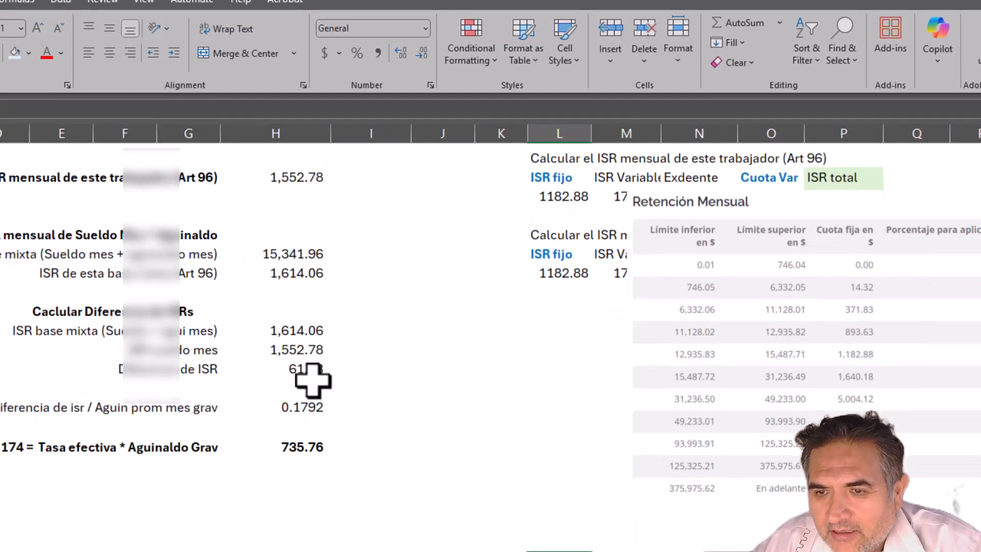
click(282, 447)
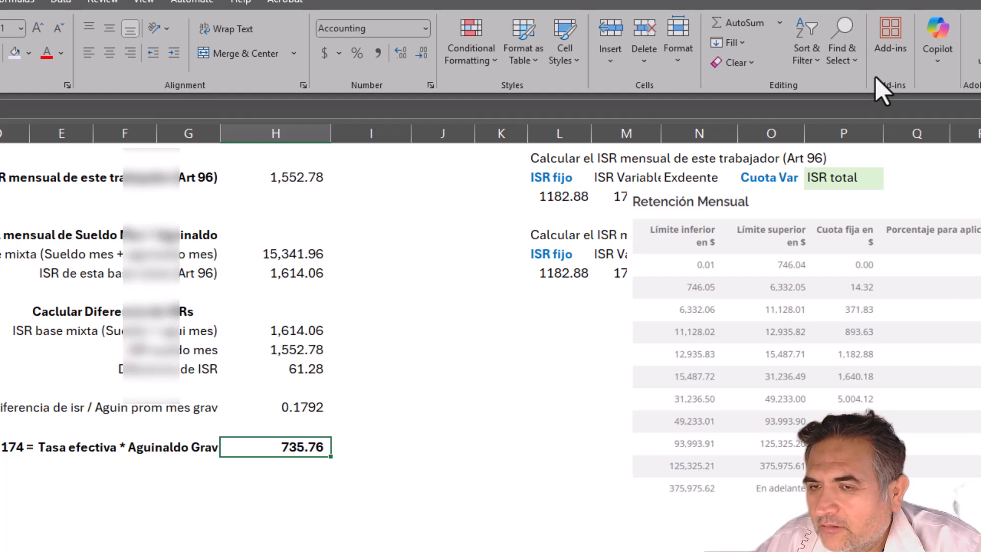
key(alt+Tab)
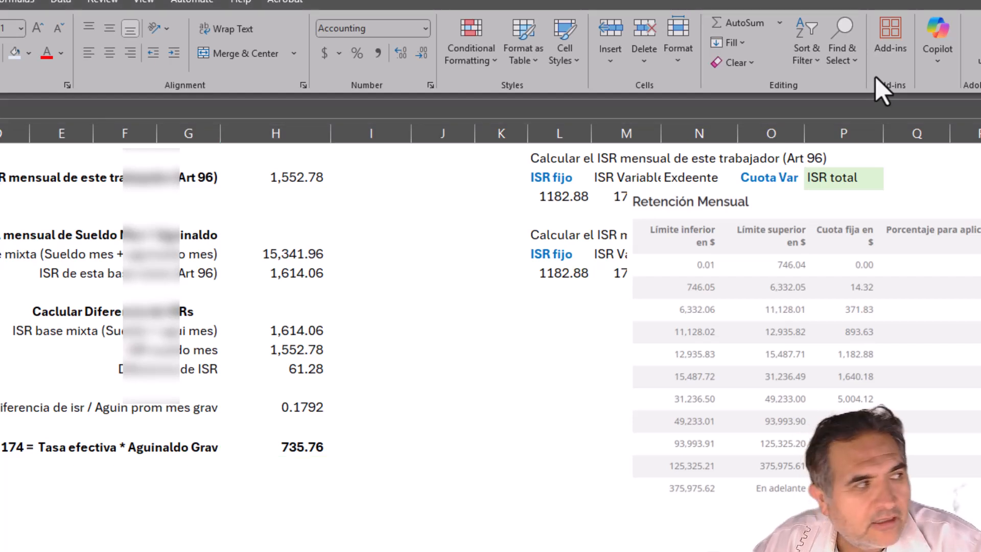
key(alt+Tab)
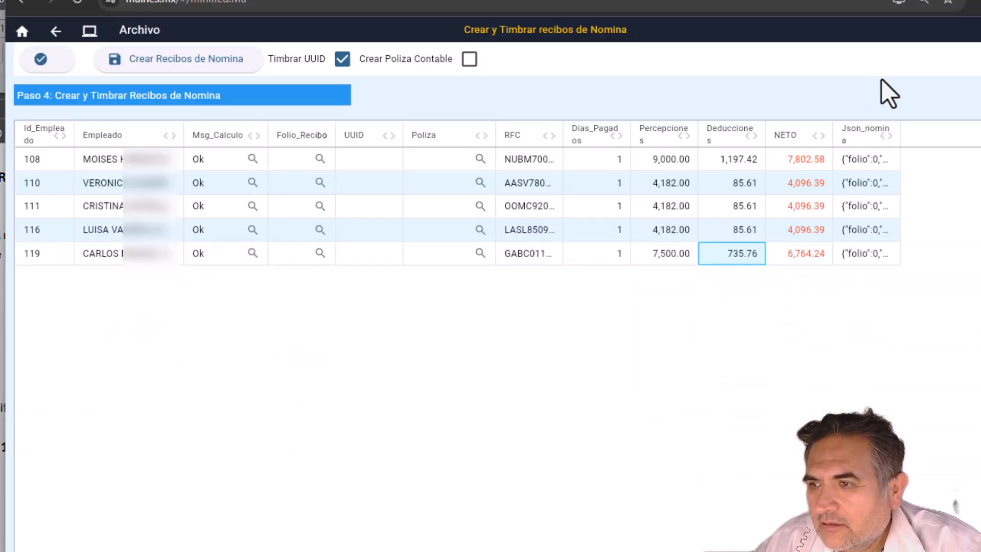
click(808, 255)
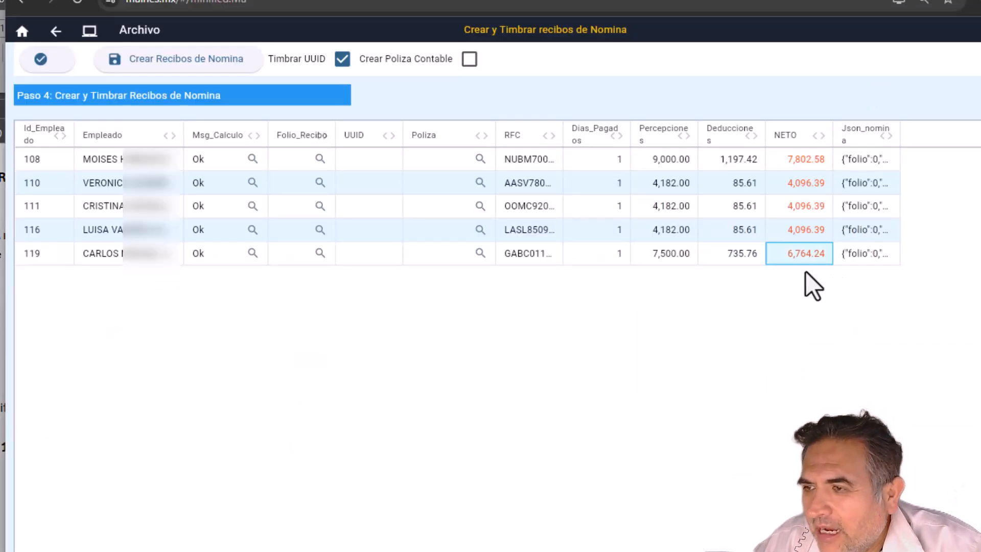
click(668, 254)
key(Right)
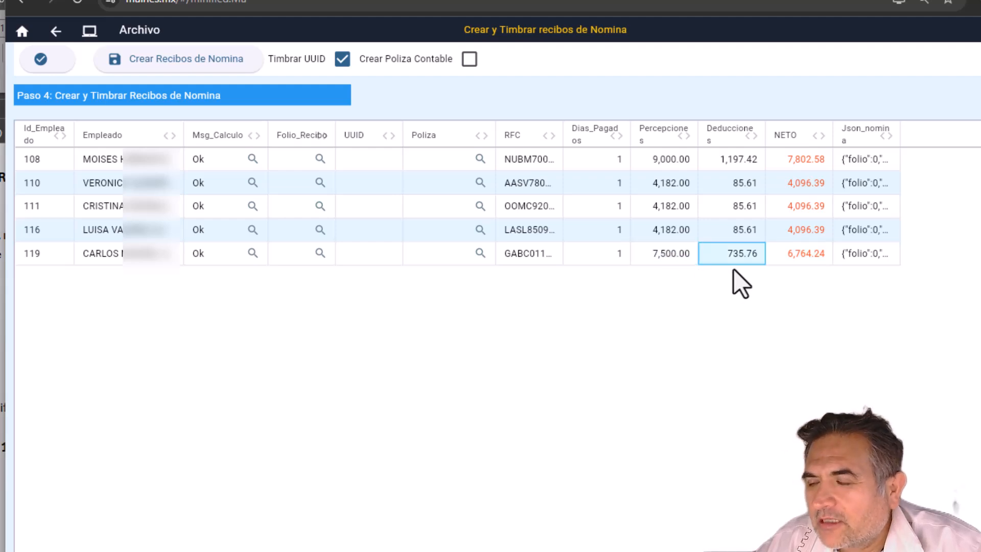
key(Right)
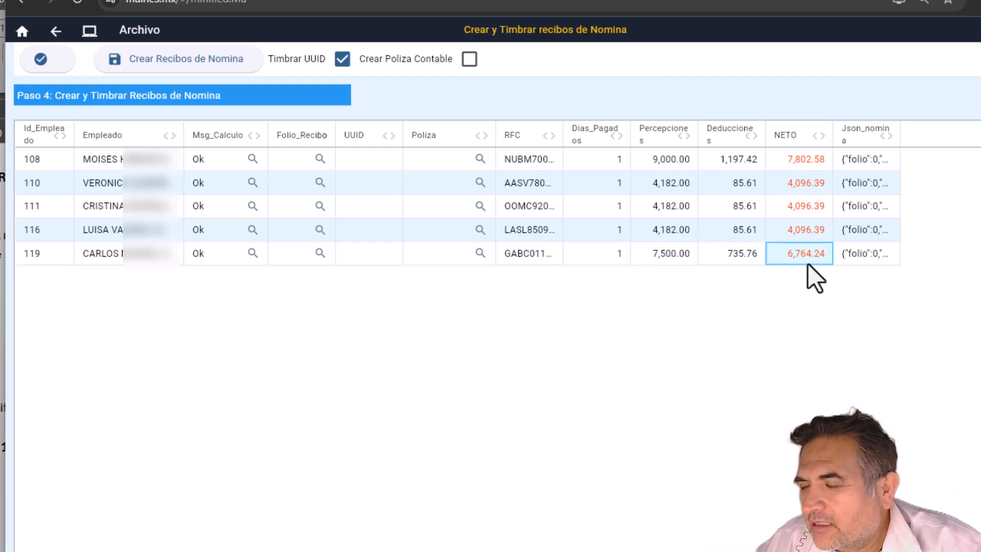
click(818, 179)
click(809, 208)
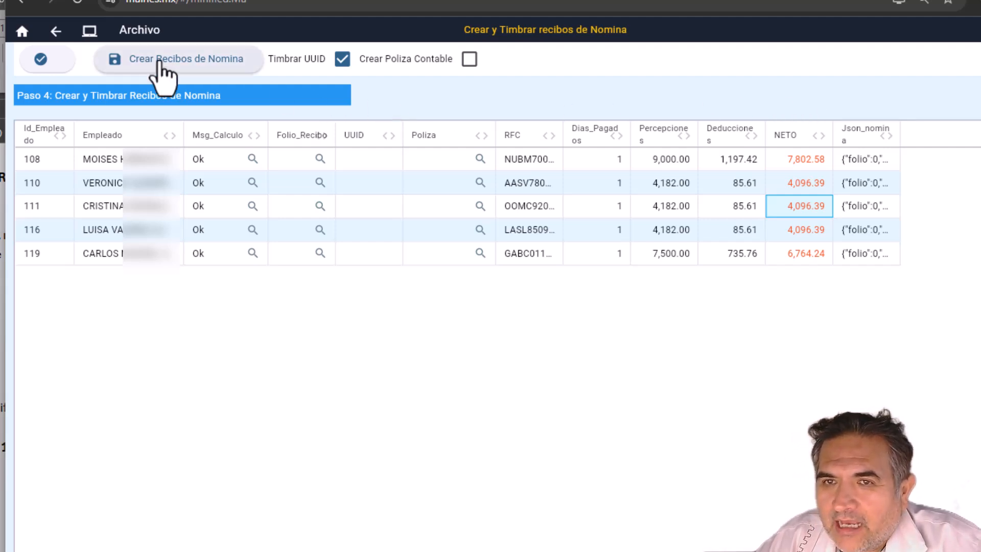
Step: Create the payroll receipts with Timbrar UUID on and Crear Poliza Contable off
click(342, 59)
click(342, 59)
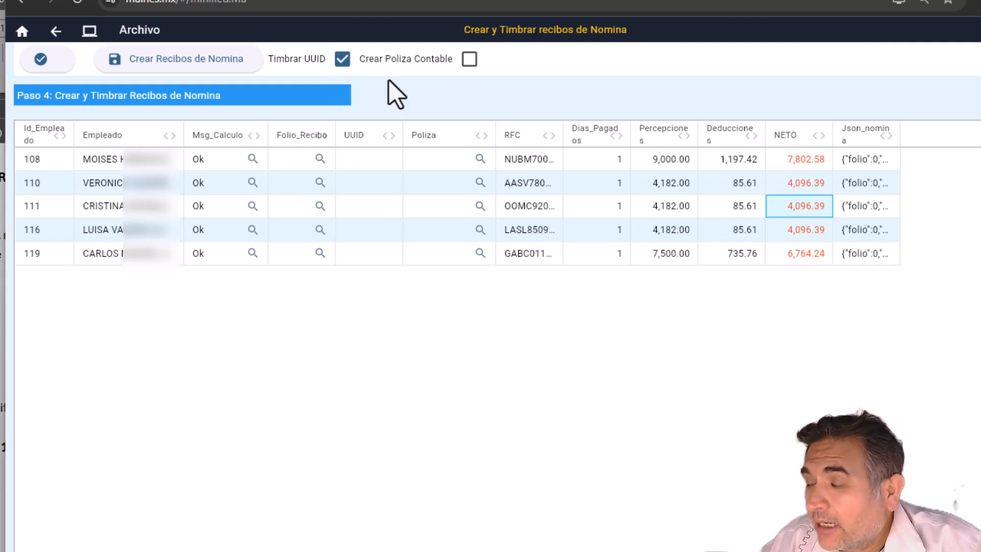
click(469, 59)
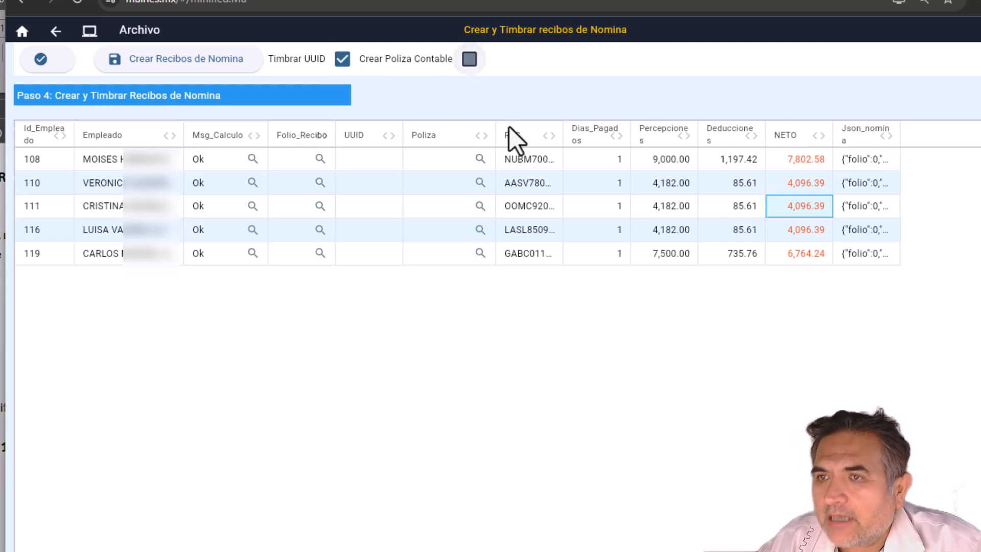
click(469, 59)
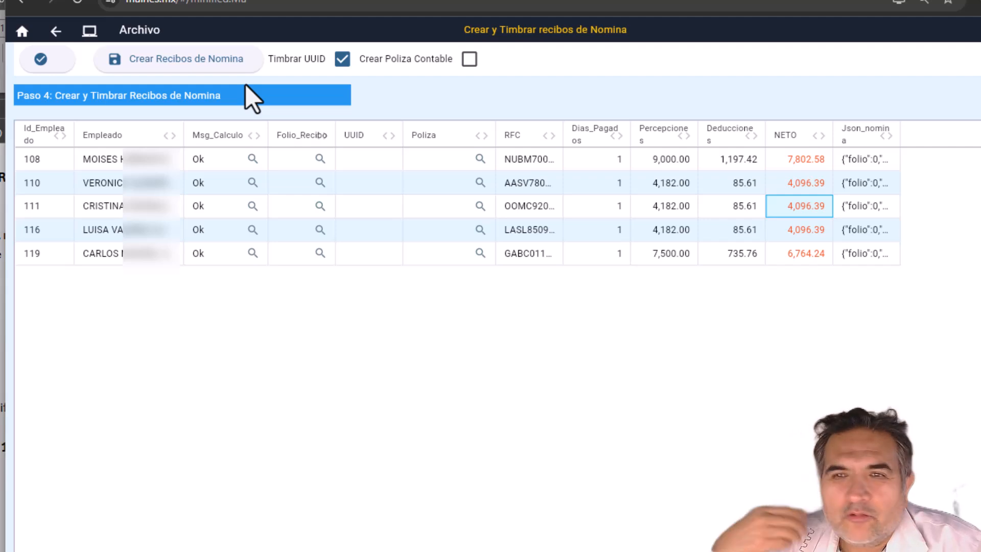
click(185, 60)
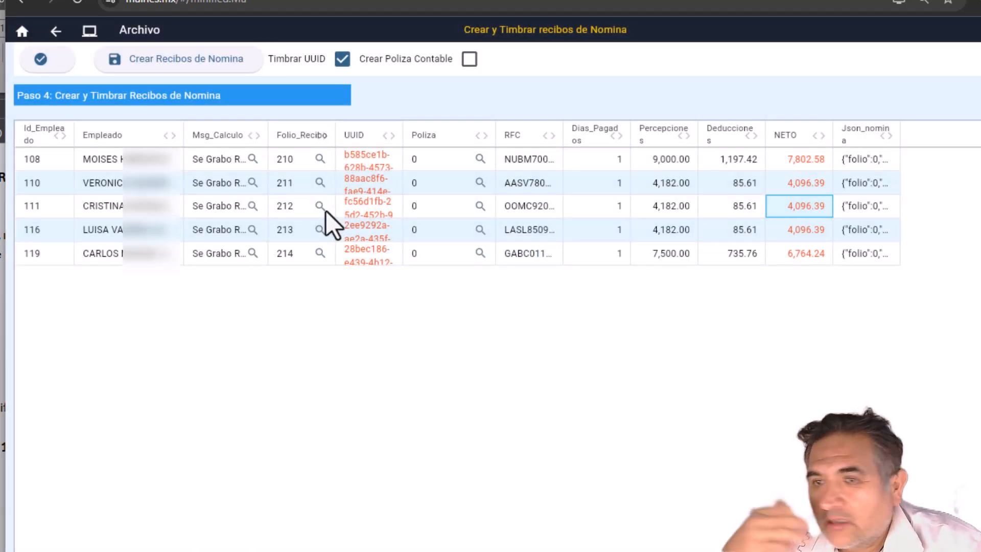
Step: Widen the UUID column and check folios 210–214 and their UUIDs, through row 119
drag(402, 136, 533, 137)
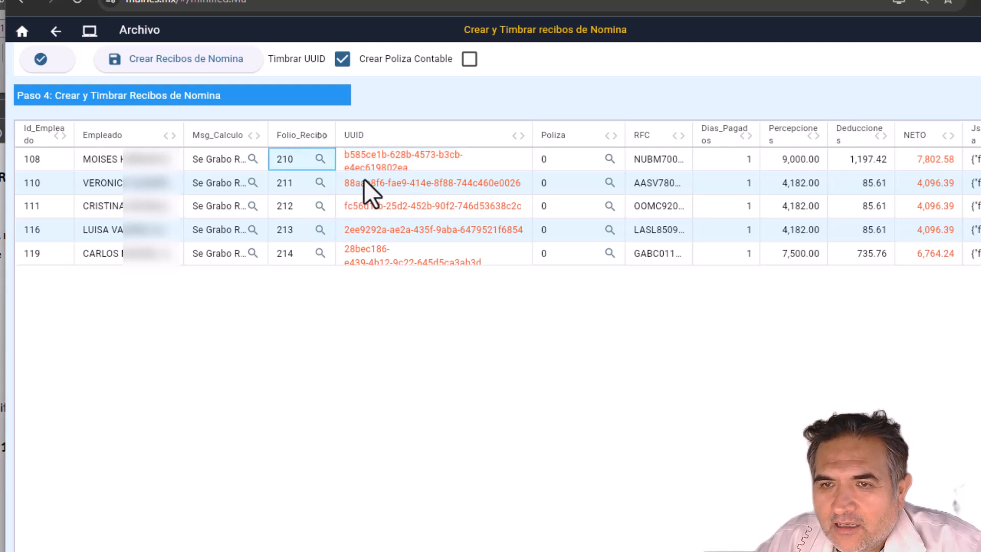
click(237, 166)
click(151, 159)
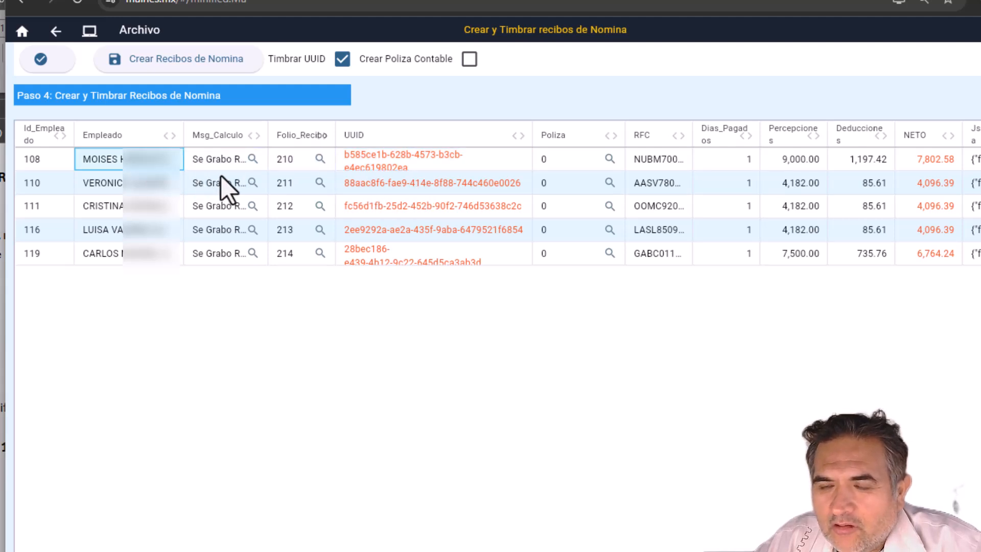
key(Right)
key(Right)
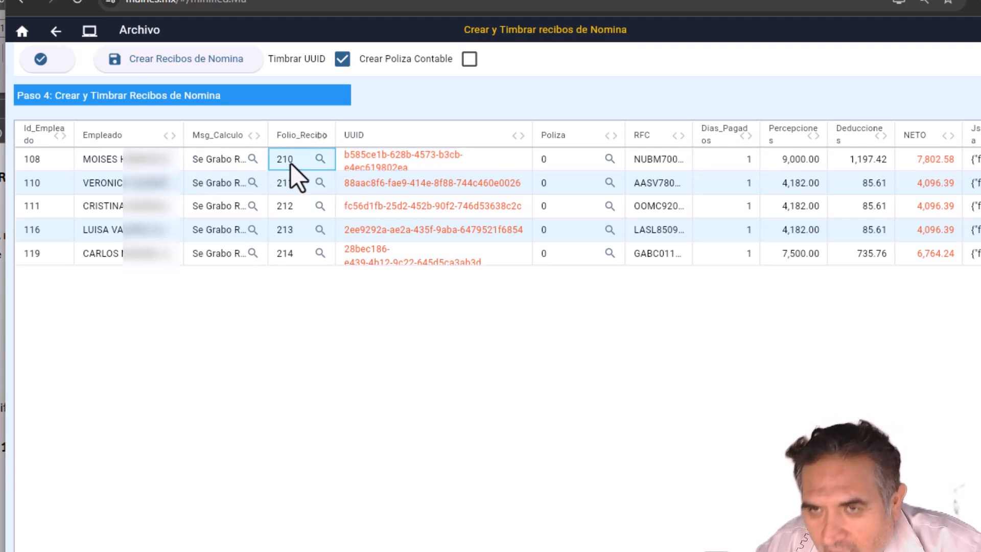
key(Right)
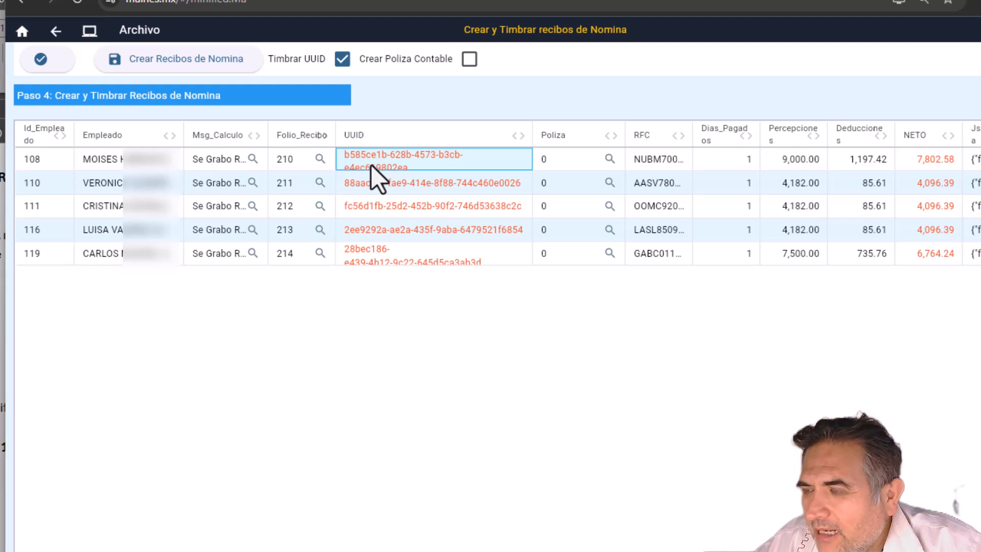
click(294, 205)
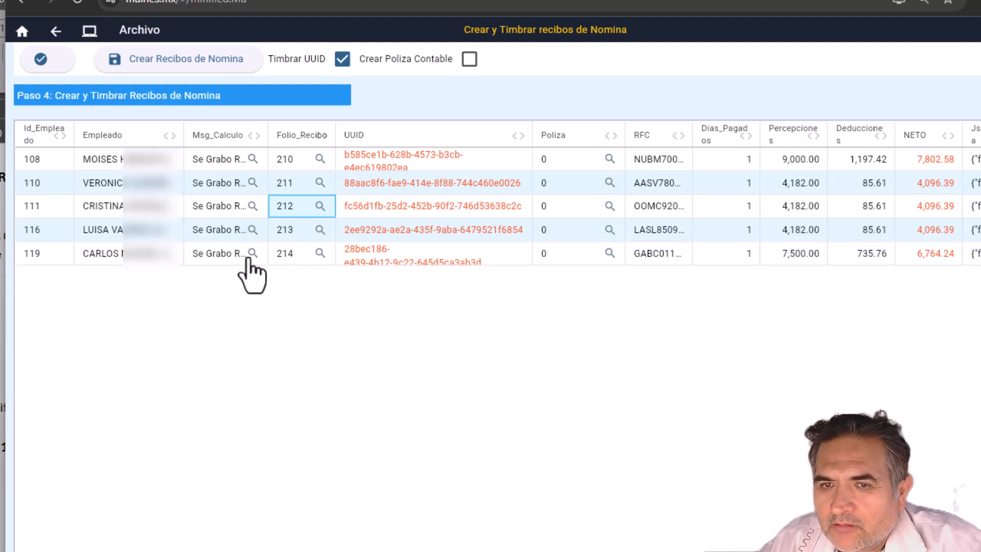
click(145, 256)
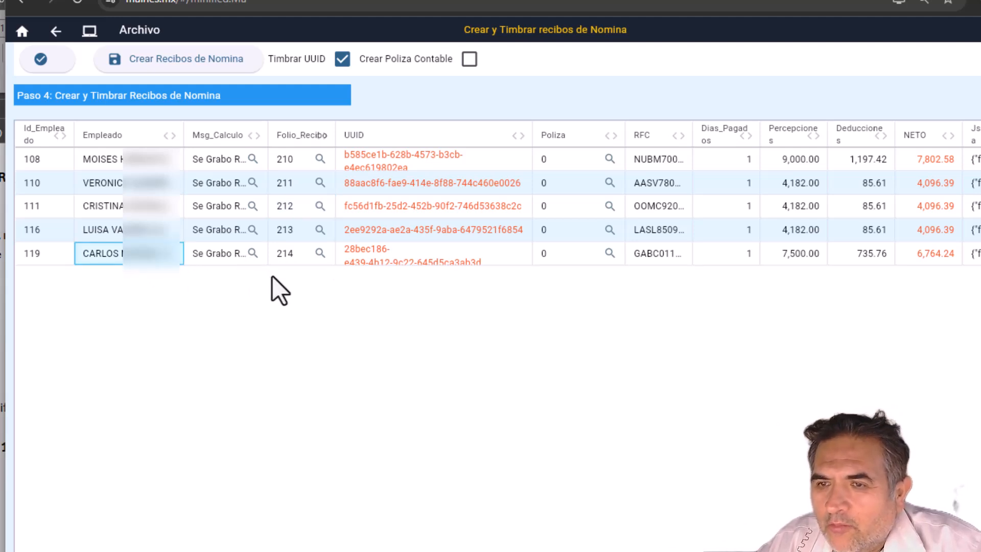
click(411, 259)
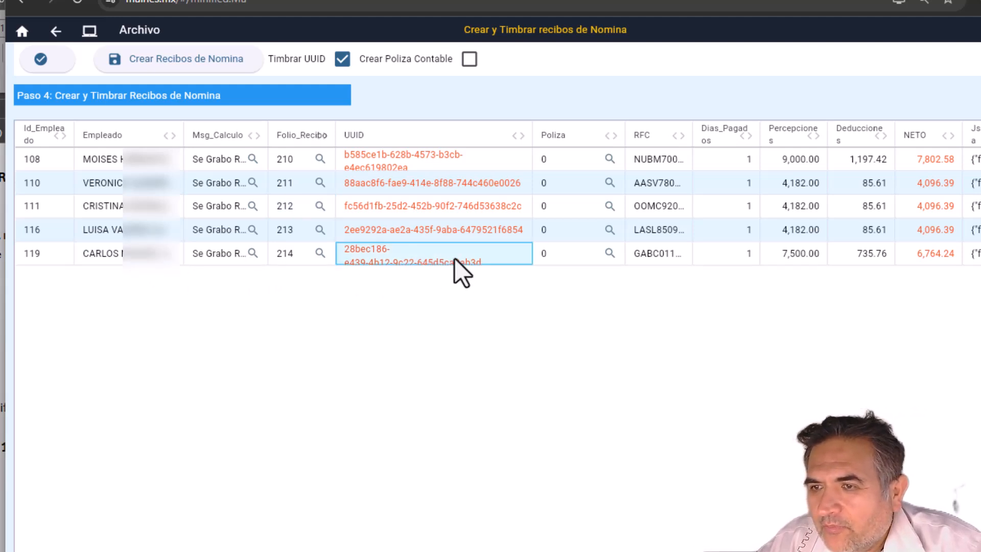
Step: Open receipt folio 214 and review its 4,105.80 taxable, 3,394.20 exempt Aguinaldo and UUID
click(320, 253)
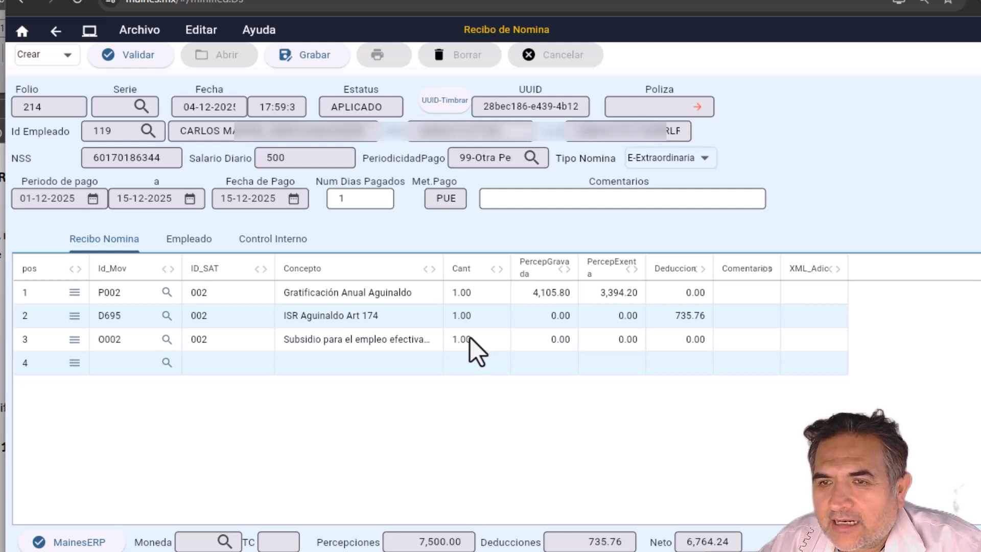
click(524, 296)
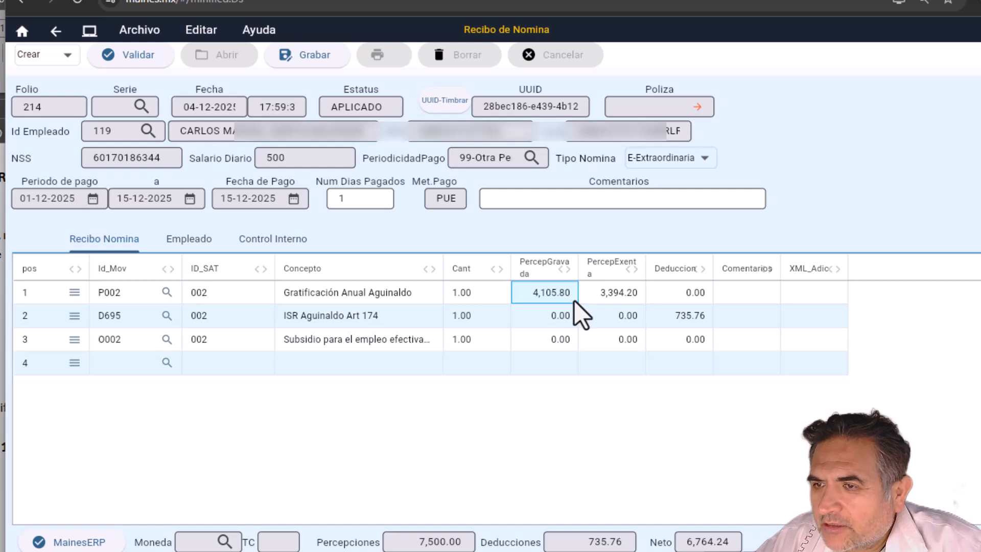
key(Tab)
click(585, 312)
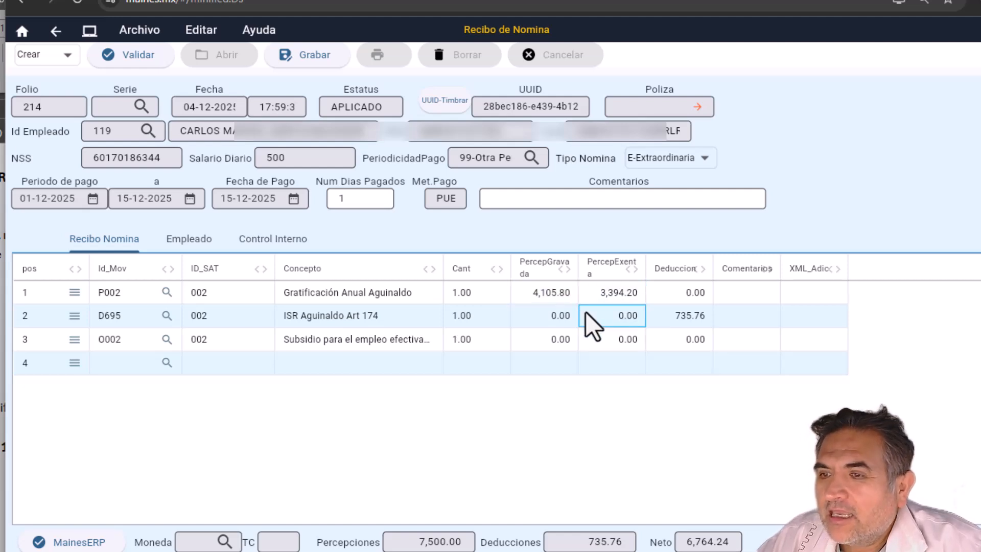
key(Tab)
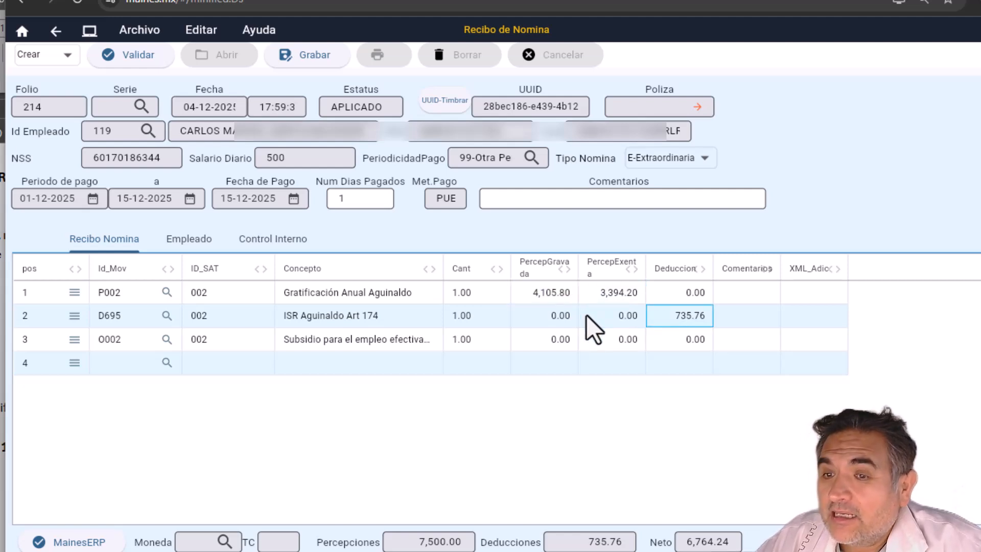
click(578, 345)
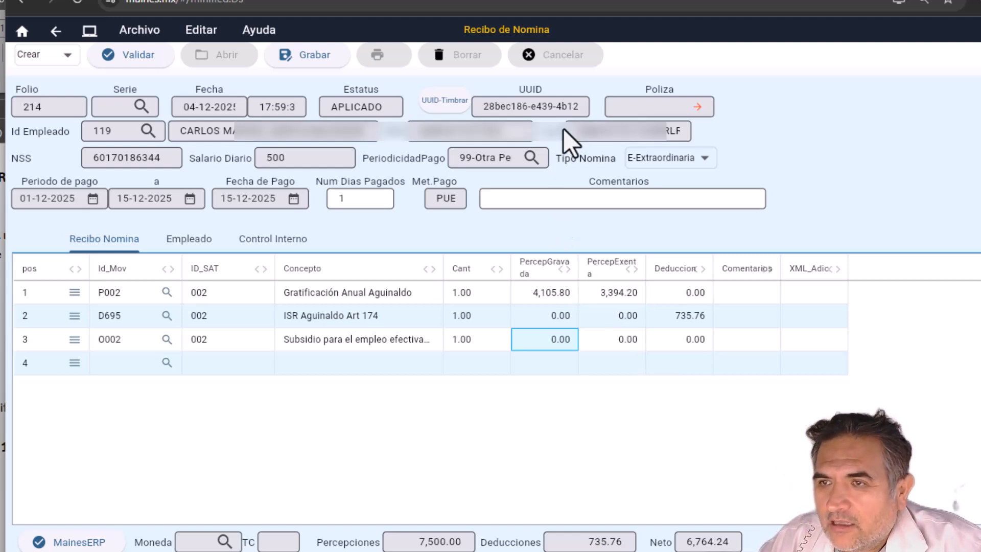
drag(574, 106, 450, 110)
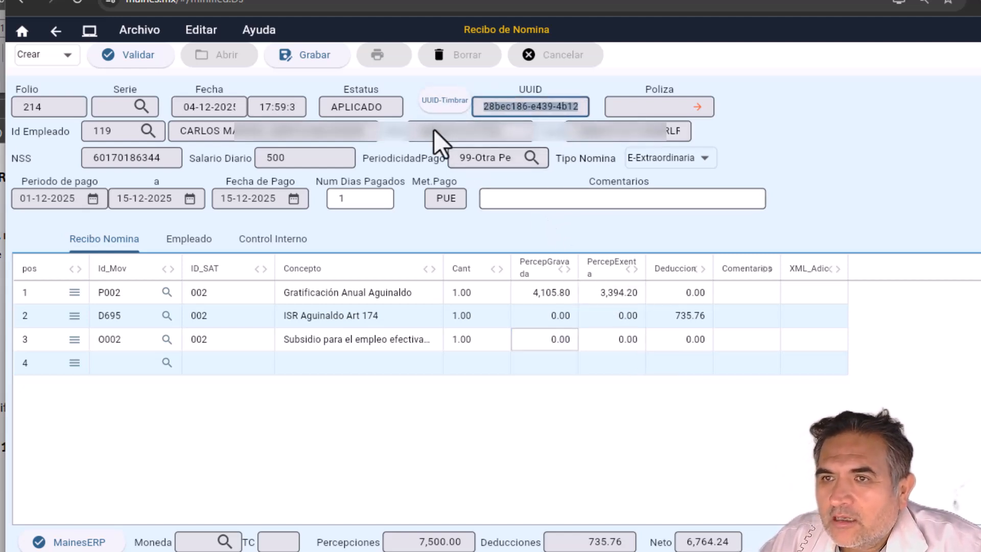
click(32, 63)
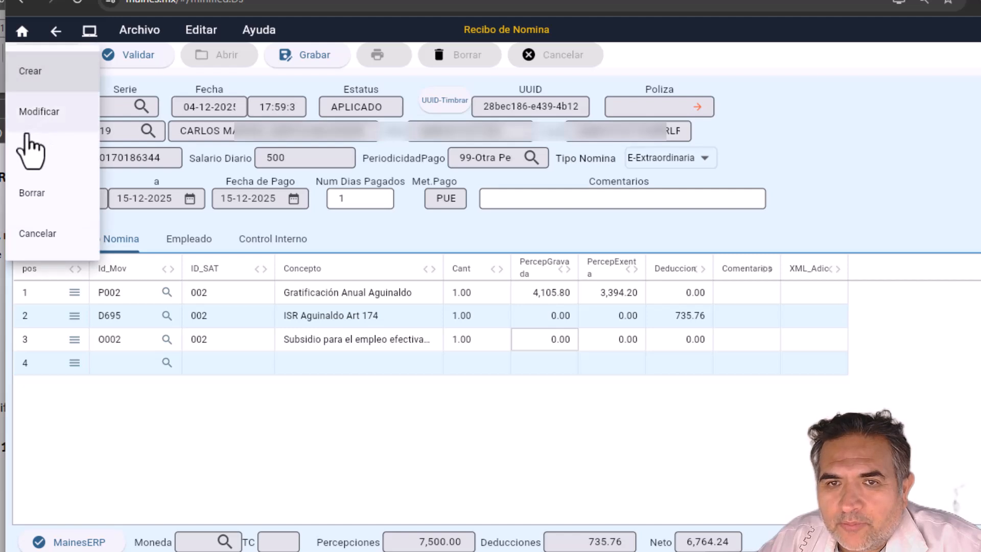
Step: Preview folio 214's printable receipt in Ver mode, then close the preview
click(29, 144)
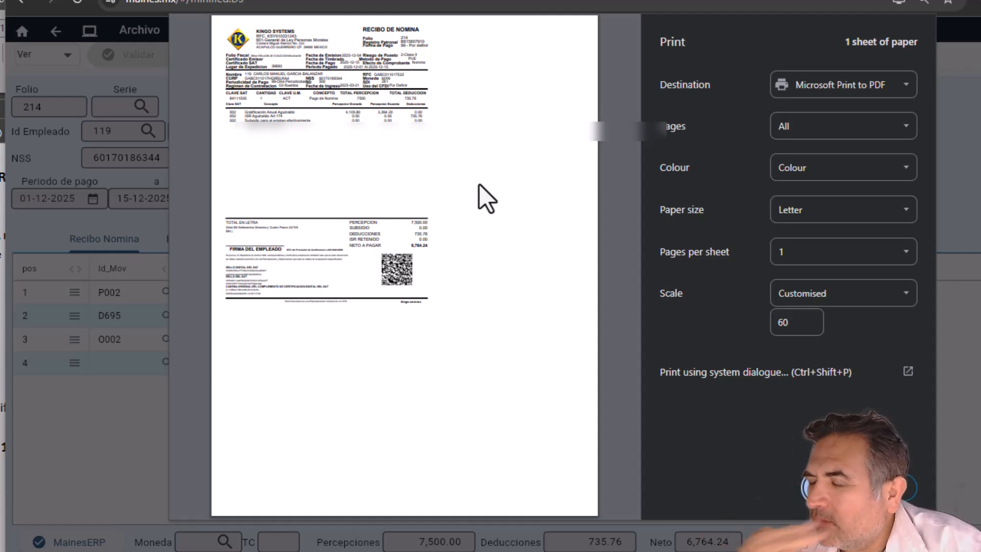
key(Escape)
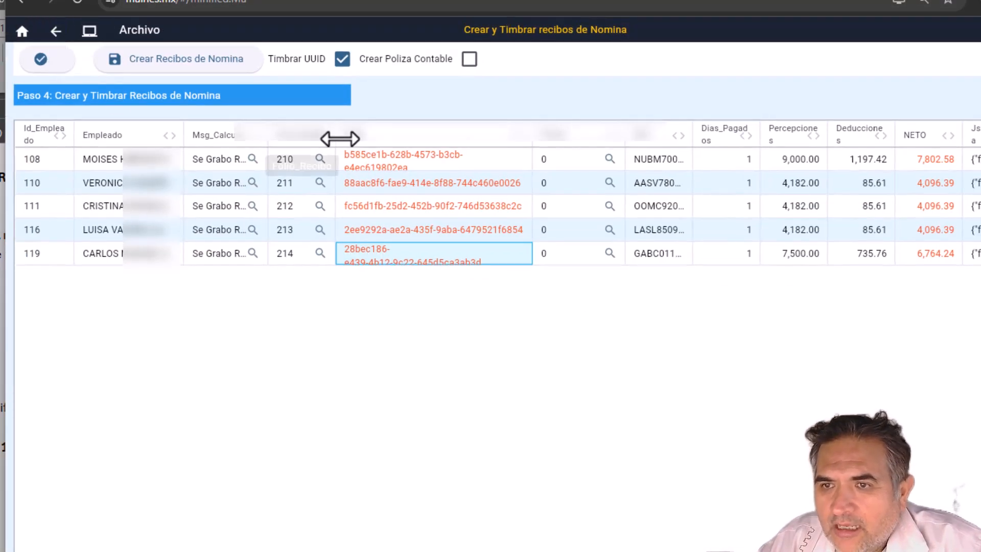
Step: Inspect the UUIDs of the stamped receipts in the step 4 grid
click(385, 160)
key(Down)
key(Down)
key(Down)
key(Down)
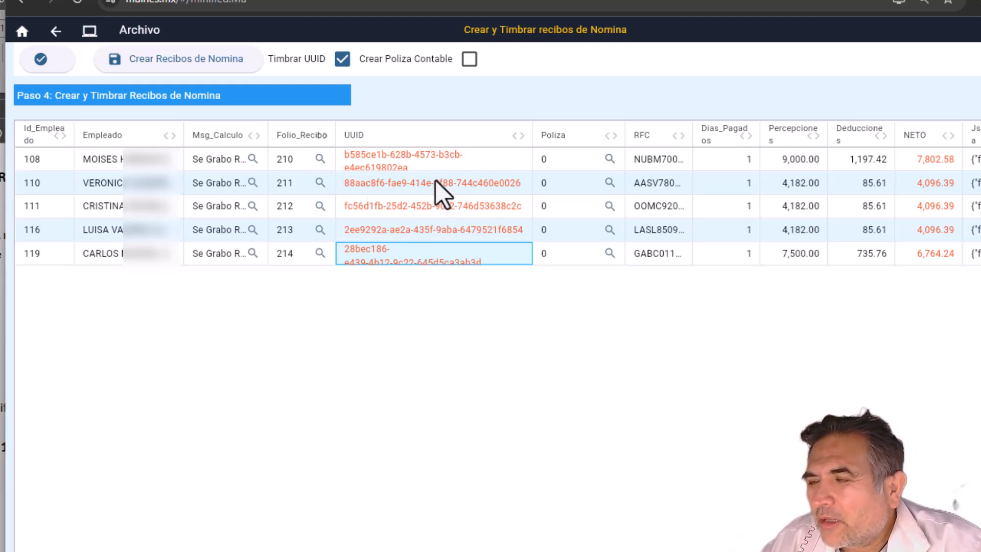
Step: Return to step 3, then open Imprimir/Enviar eMails Masivamente under RRHH y Nomina > NOMINA > Procesos Masivos de Nomina
click(55, 32)
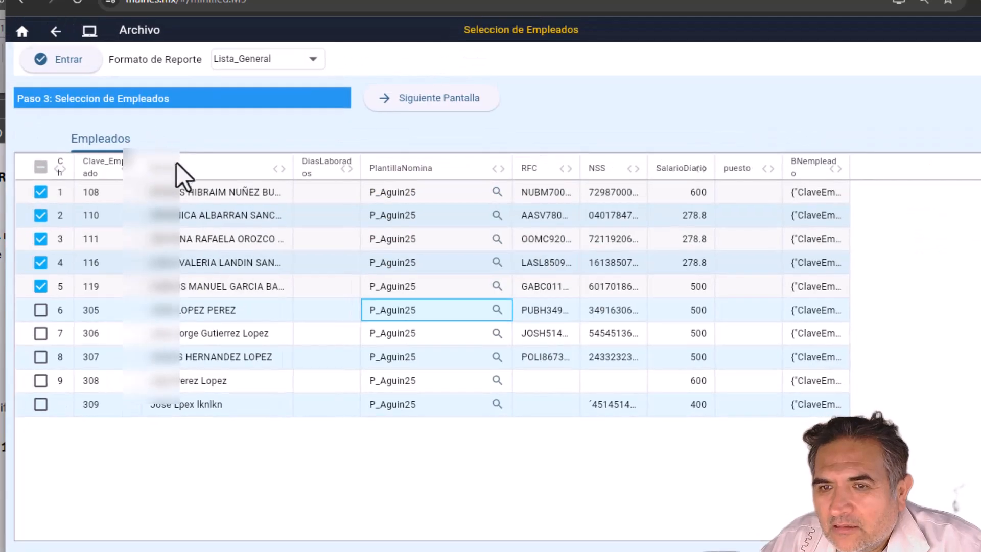
click(22, 30)
scroll(141, 199, down, 1)
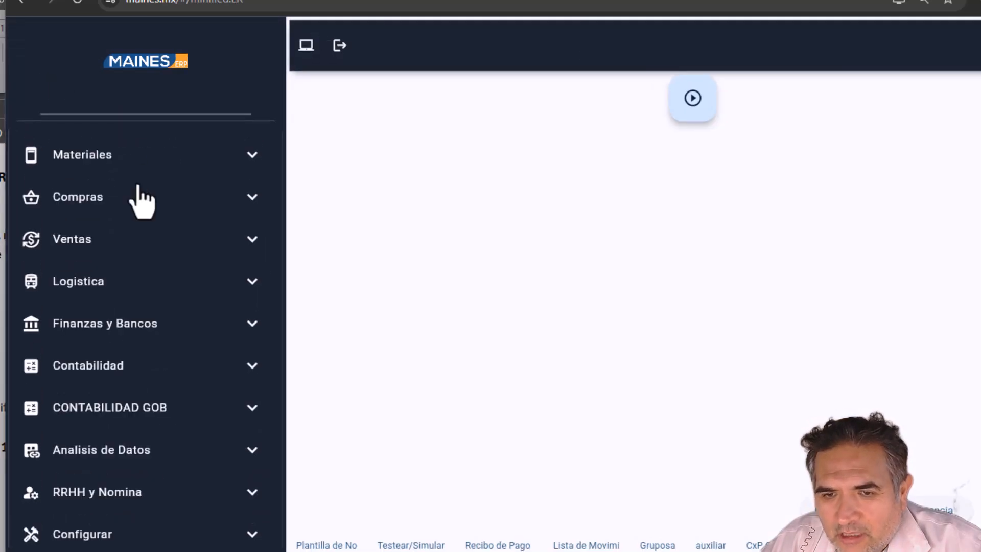
click(133, 492)
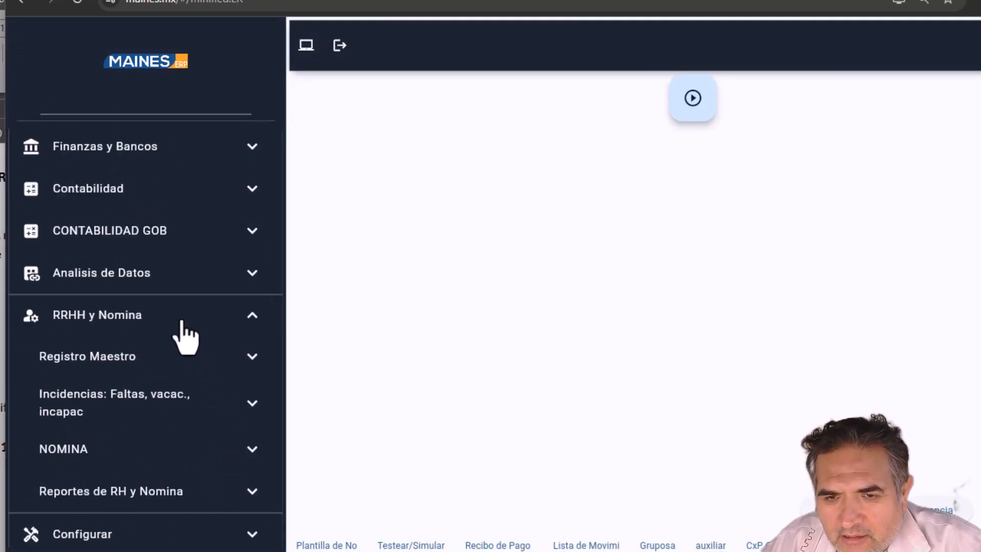
click(54, 441)
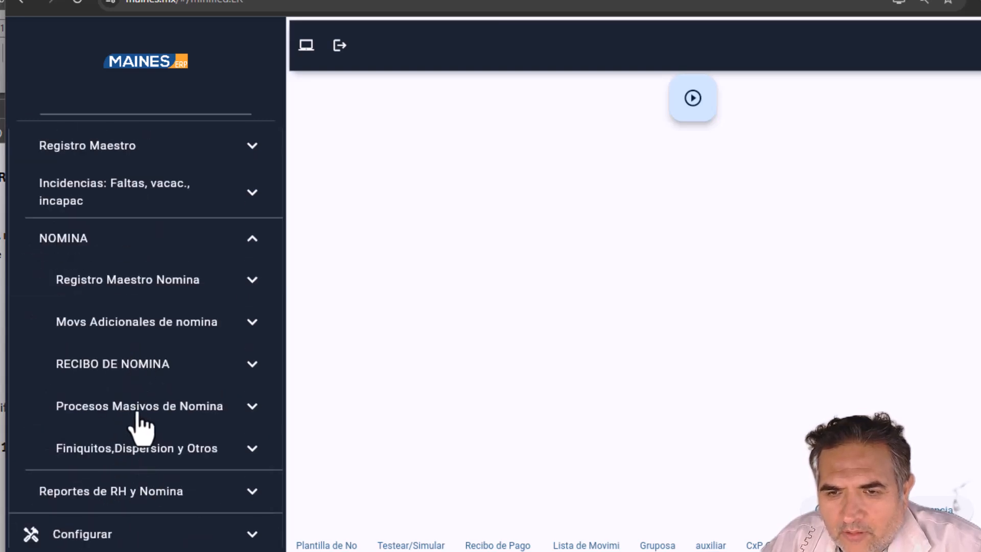
click(137, 411)
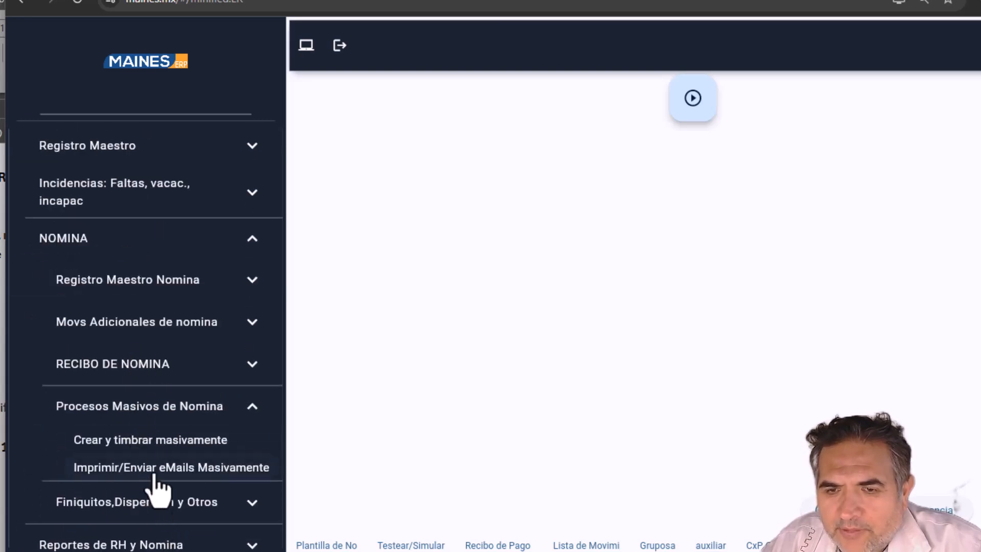
click(156, 471)
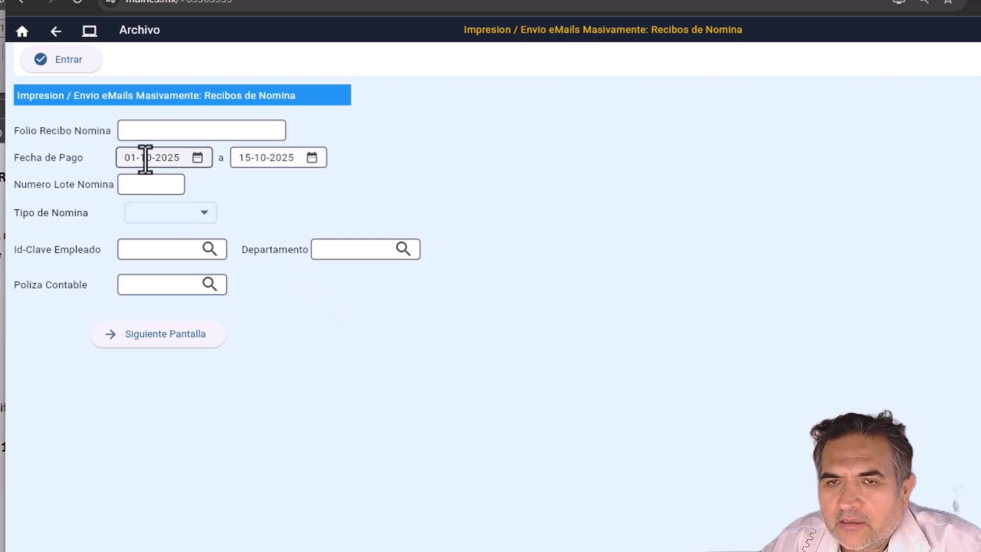
Step: Set payment dates 01-12-2025 to 15-12-2025 and list receipts 208 and 210–214
click(197, 157)
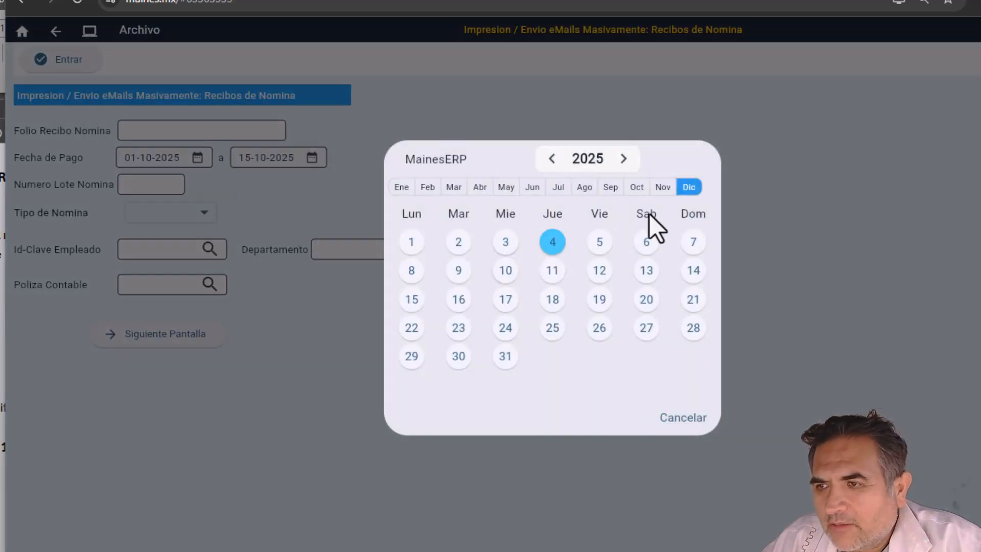
click(412, 243)
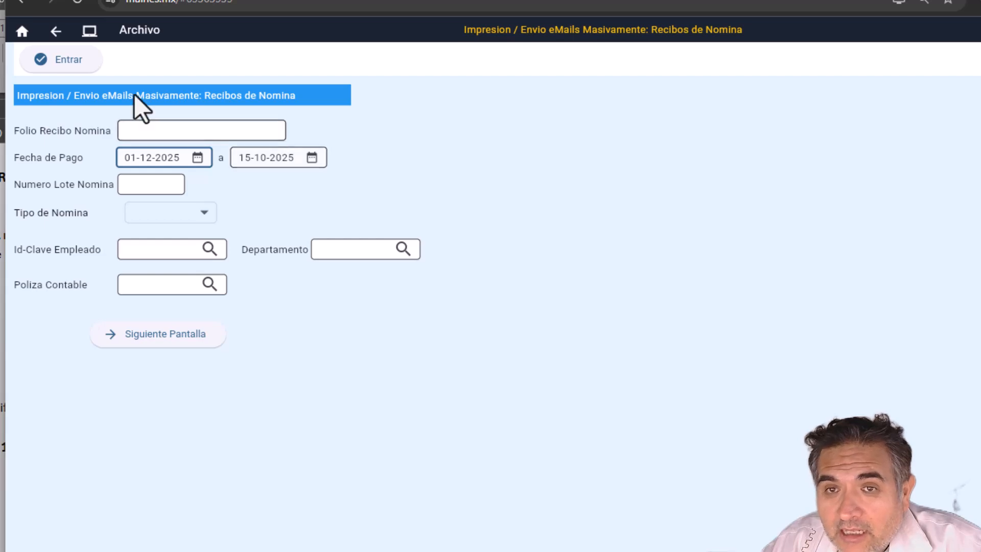
click(154, 335)
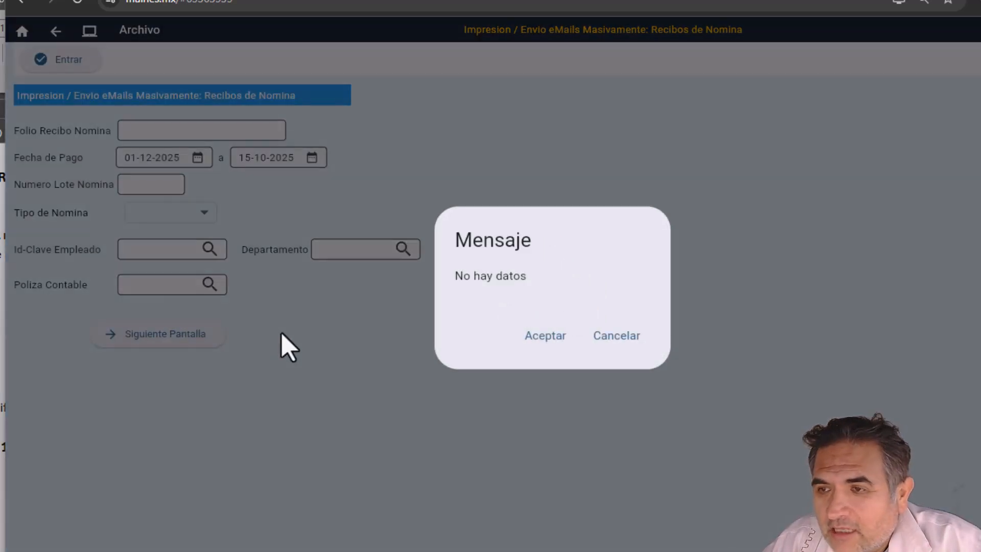
click(542, 338)
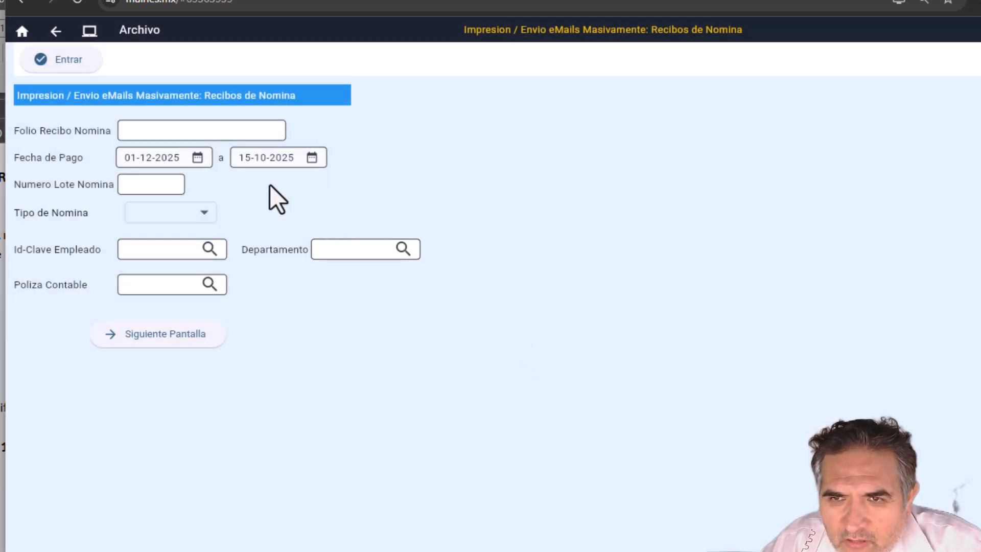
click(312, 158)
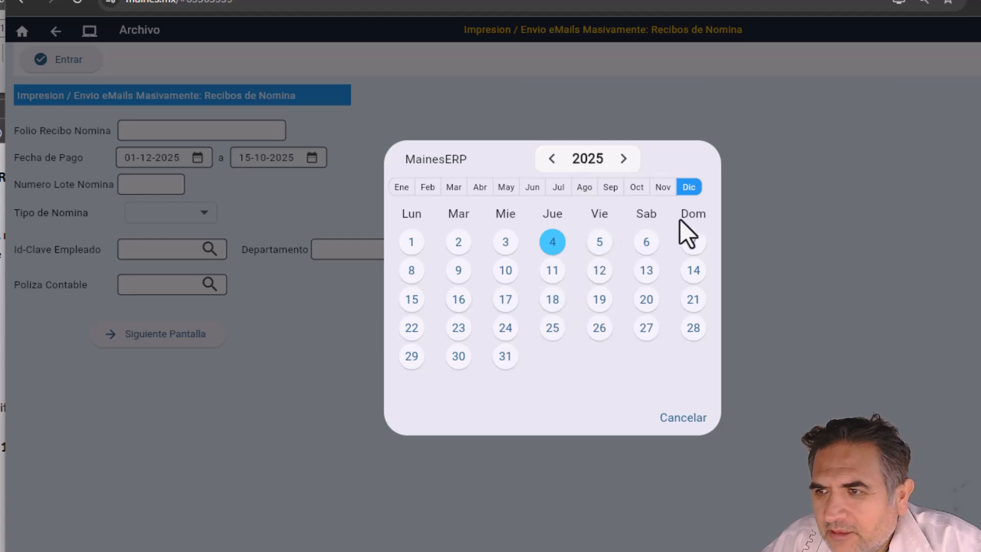
click(413, 300)
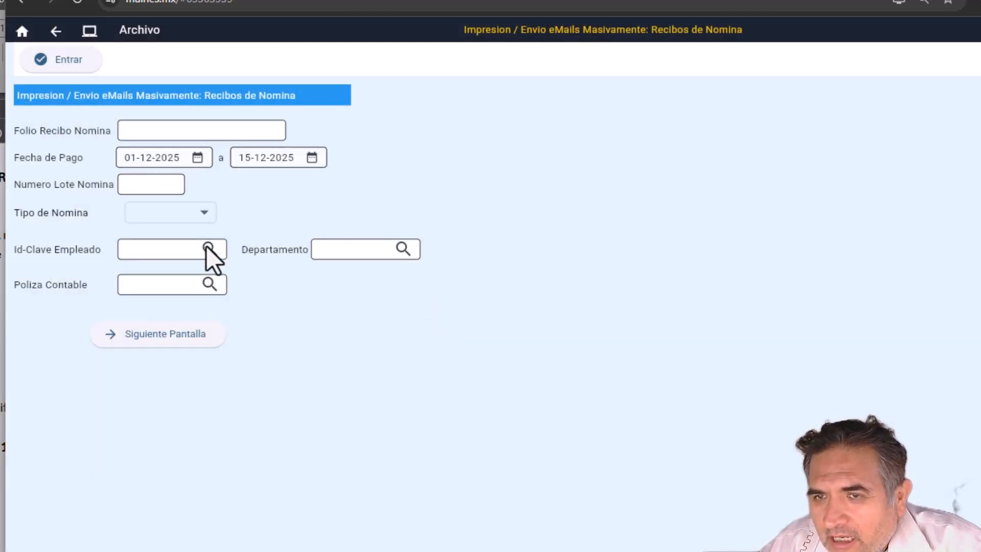
click(161, 336)
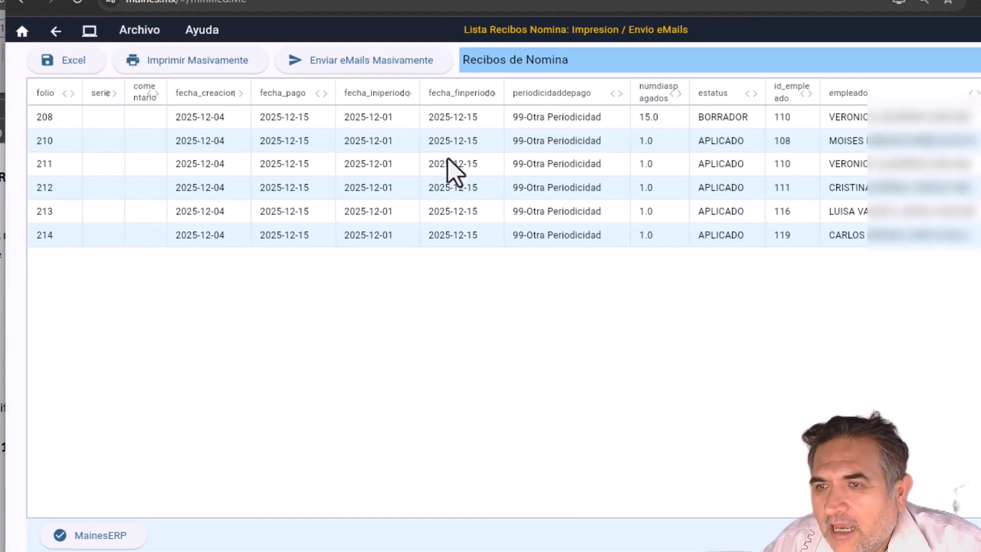
Step: Check the first receipt, then back out past the bulk print form to the main menu's bulk payroll processes
click(287, 120)
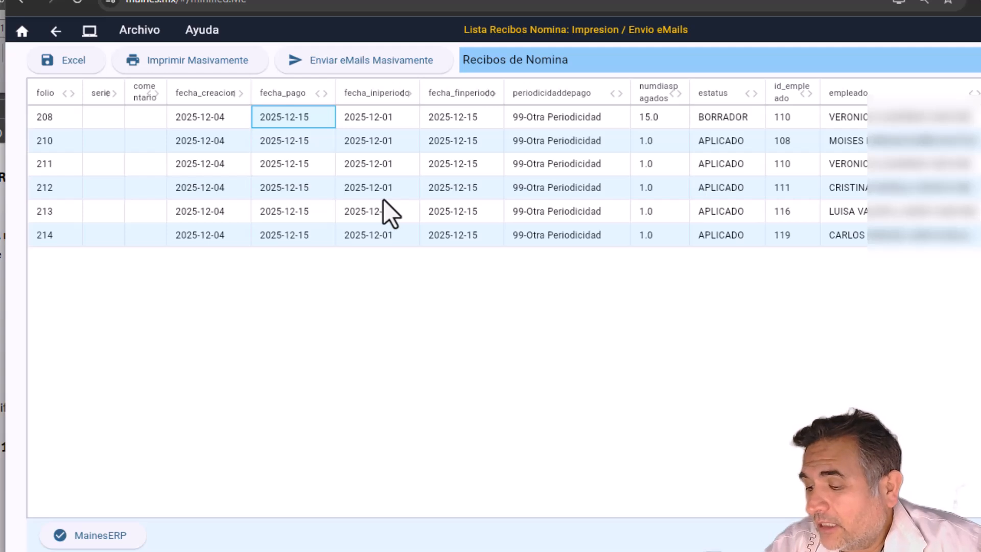
click(55, 32)
click(55, 31)
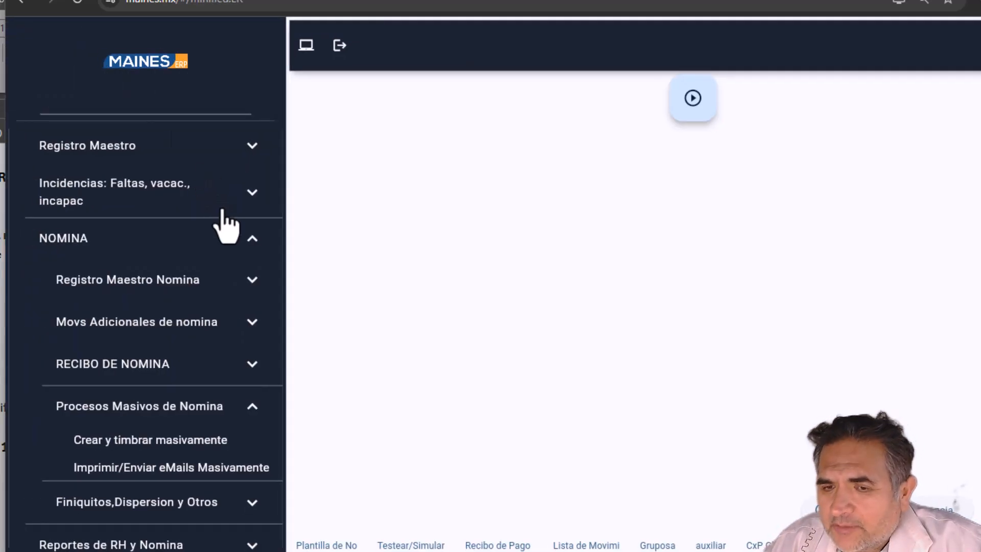
scroll(228, 220, down, 1)
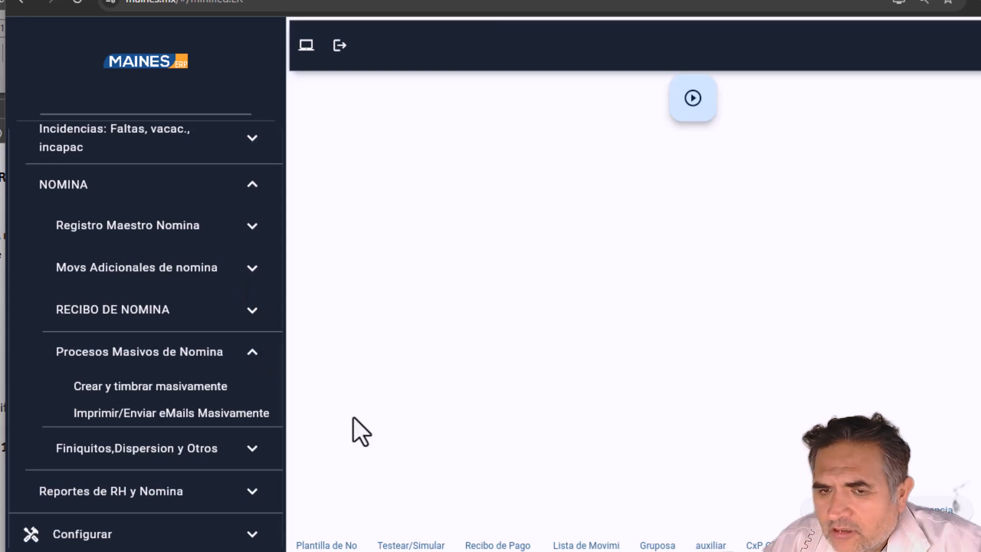